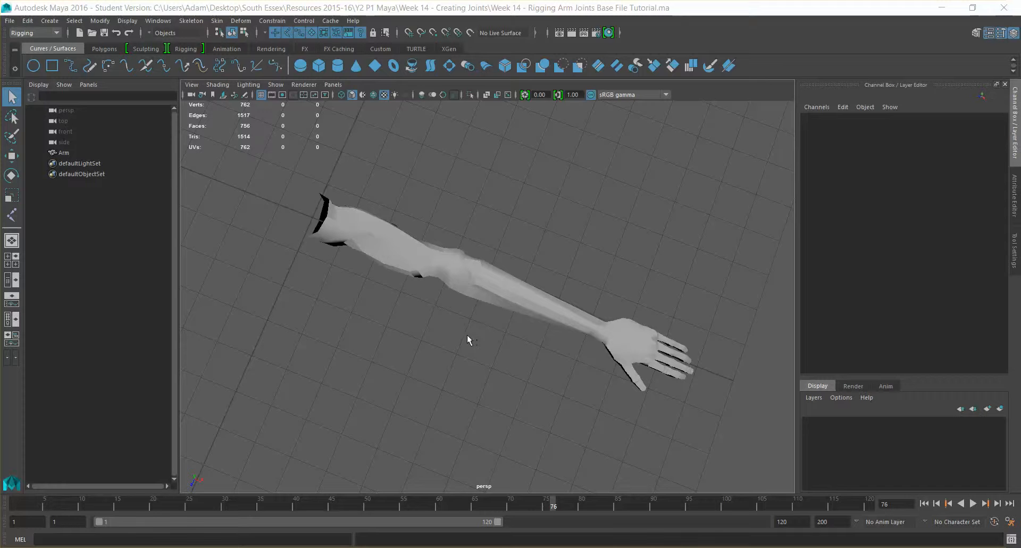
Orbit and frame the view around the arm mesh, then select the arm.
alt+drag(481, 314, 456, 317)
click(486, 346)
scroll(456, 319, up, 5)
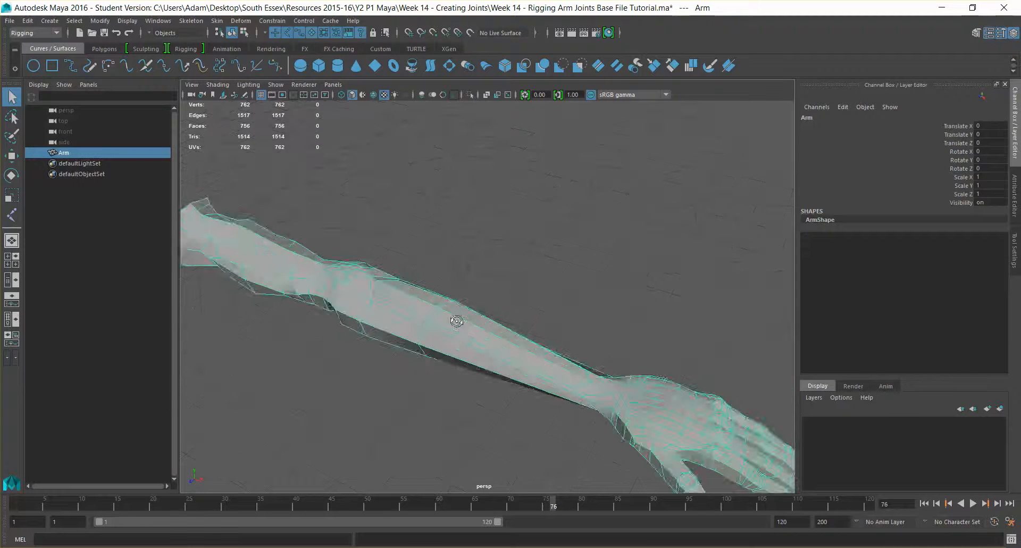
alt+drag(471, 350, 458, 346)
alt+middle_drag(458, 346, 538, 367)
scroll(538, 367, down, 3)
alt+drag(540, 370, 359, 292)
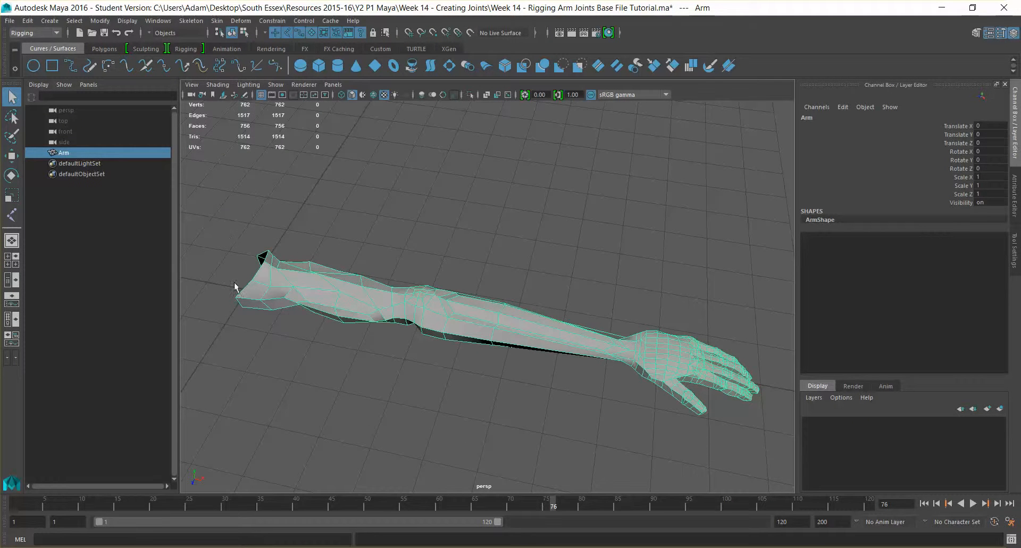
alt+drag(237, 258, 315, 255)
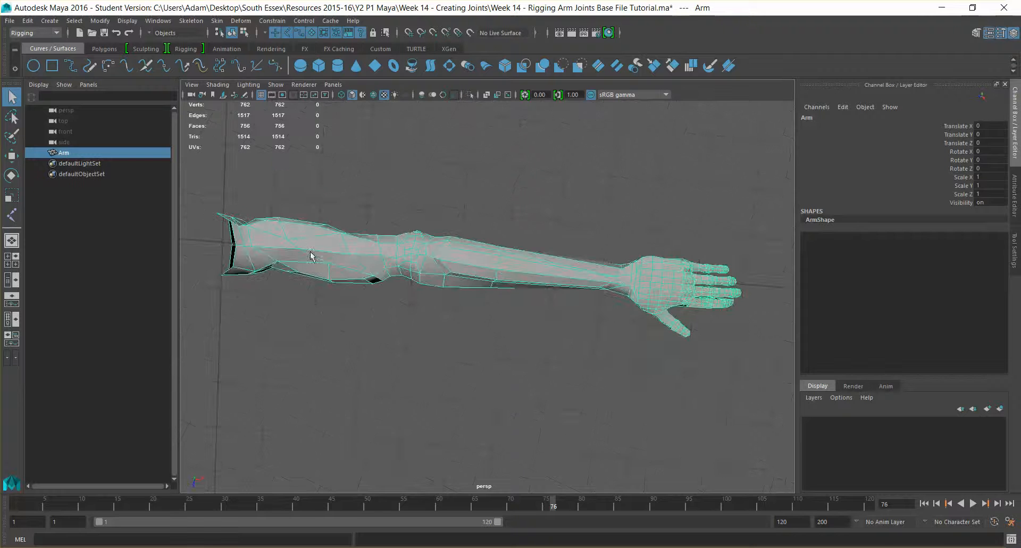
alt+drag(490, 334, 494, 302)
click(497, 235)
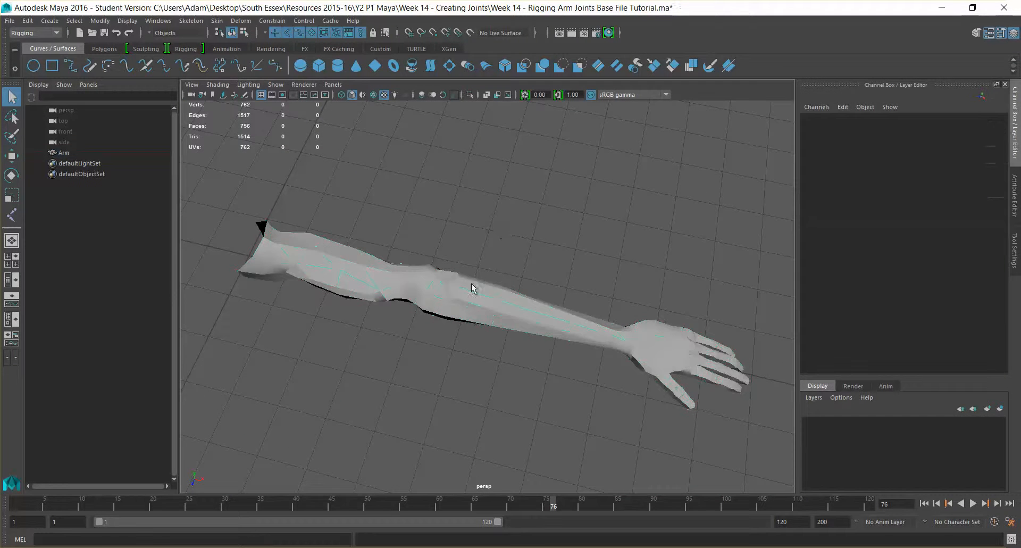
click(453, 306)
Switch to the Modeling menu set and apply Mesh > Smooth to the arm at 1 division level.
click(34, 33)
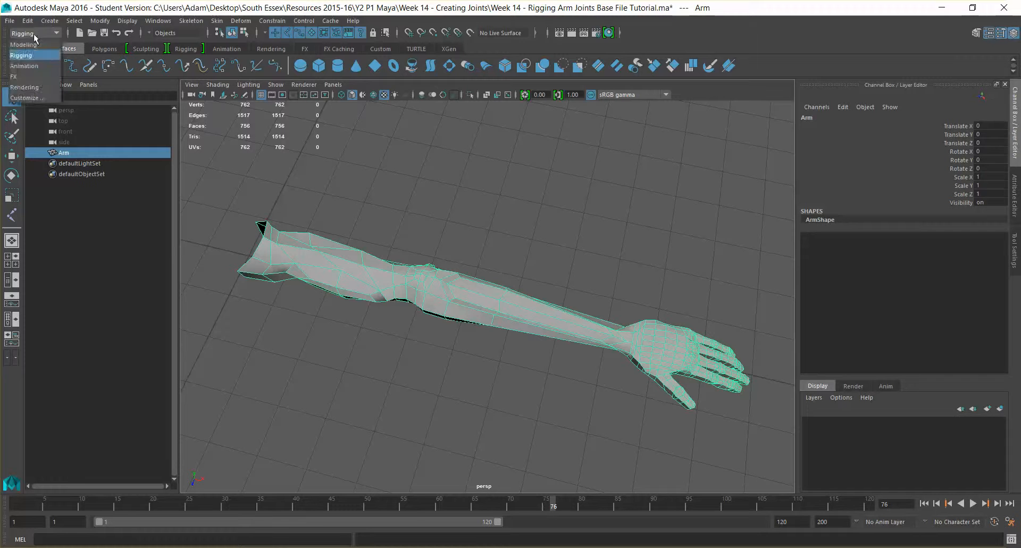
click(39, 43)
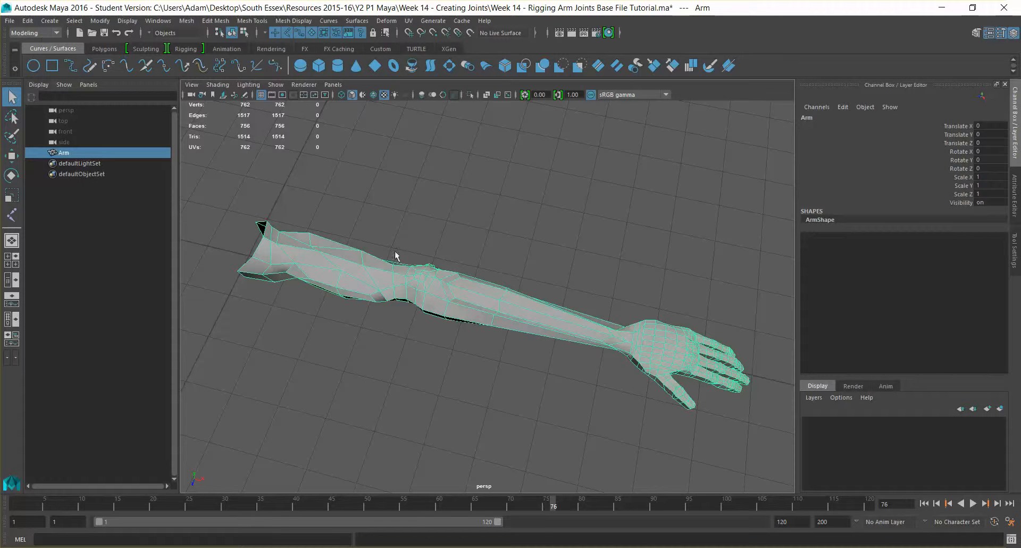
click(189, 22)
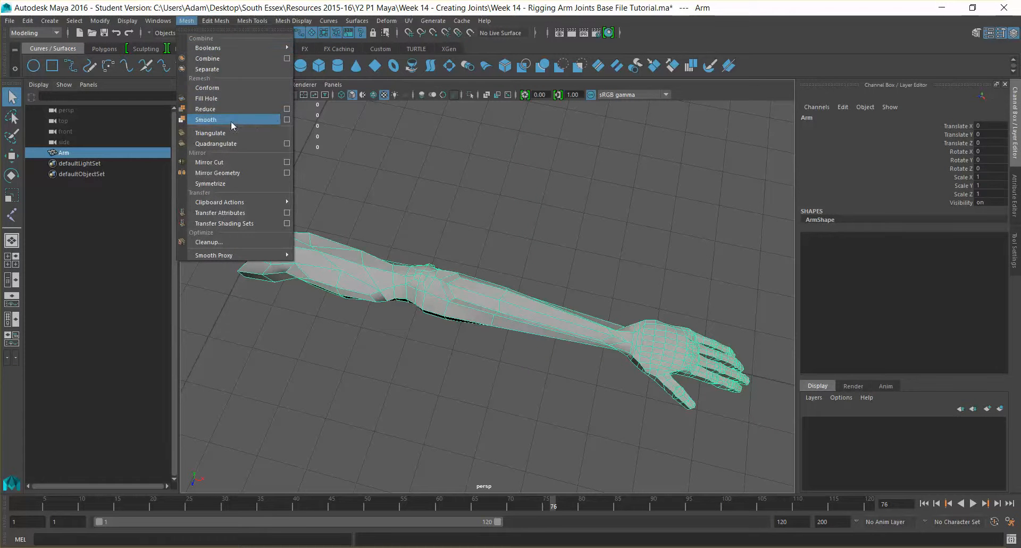
click(287, 120)
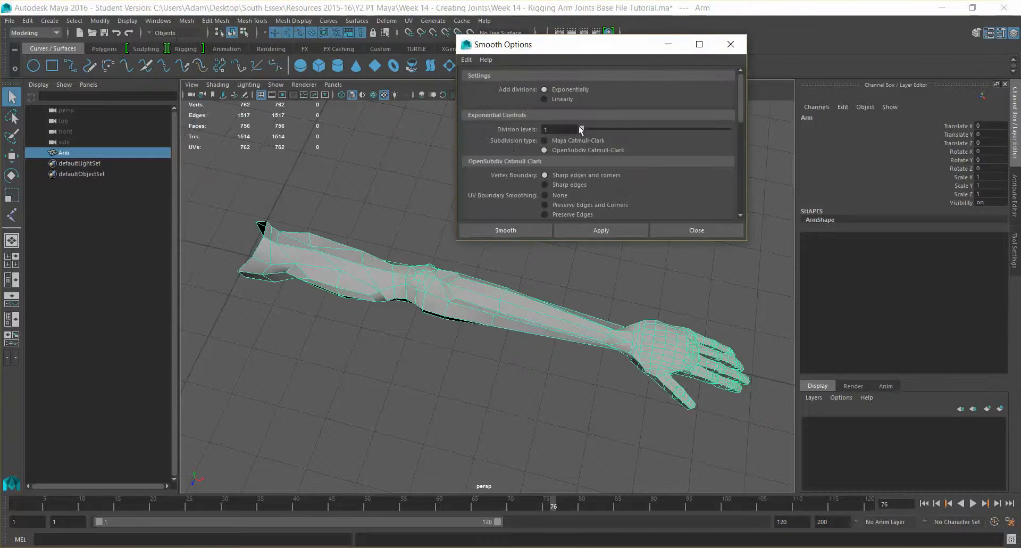
click(618, 232)
click(737, 45)
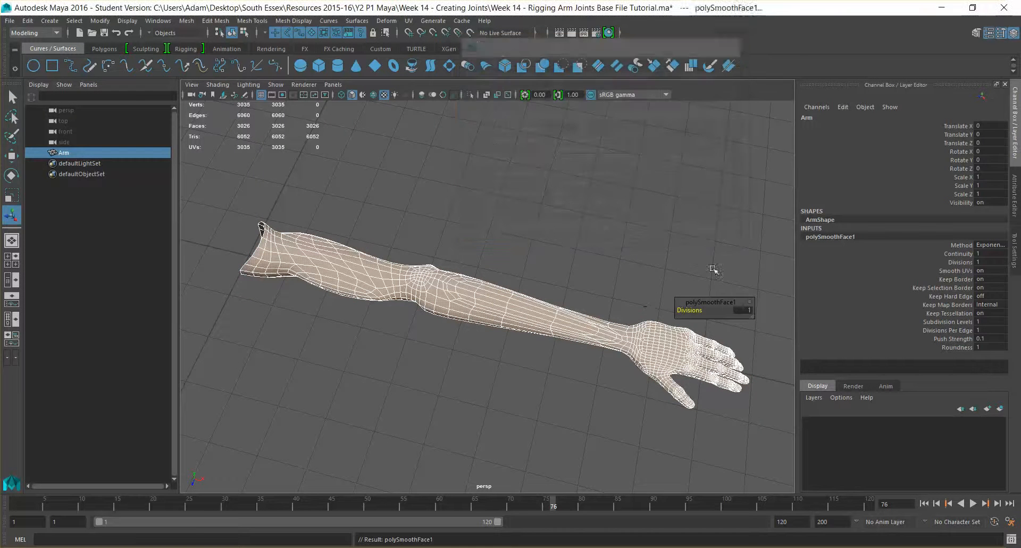
click(699, 261)
click(528, 306)
mouse_move(528, 307)
alt+mouse_down()
mouse_move(497, 326)
mouse_move(499, 283)
mouse_move(477, 320)
mouse_move(521, 301)
alt+mouse_up()
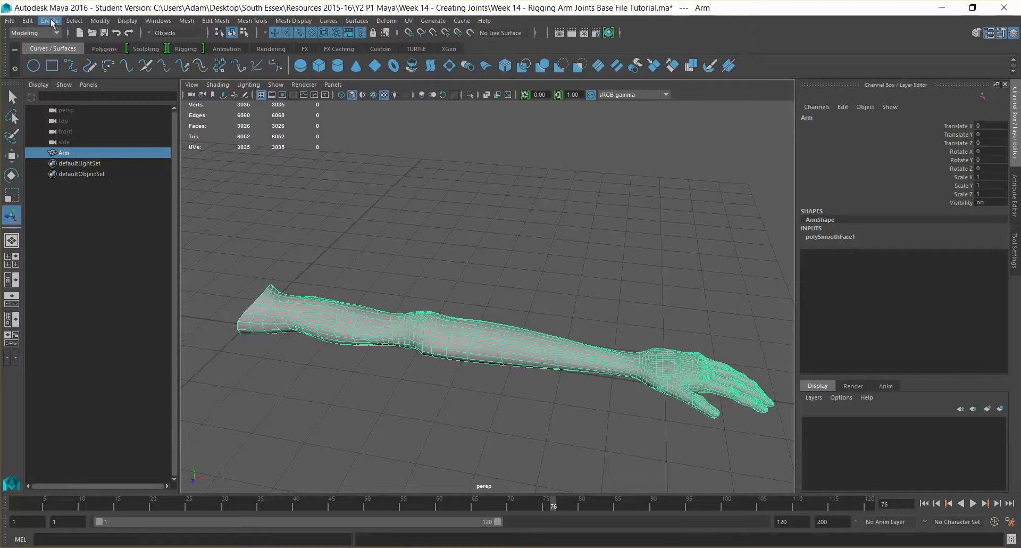
Delete all construction history from the smoothed arm via Edit > Delete All by Type.
click(99, 21)
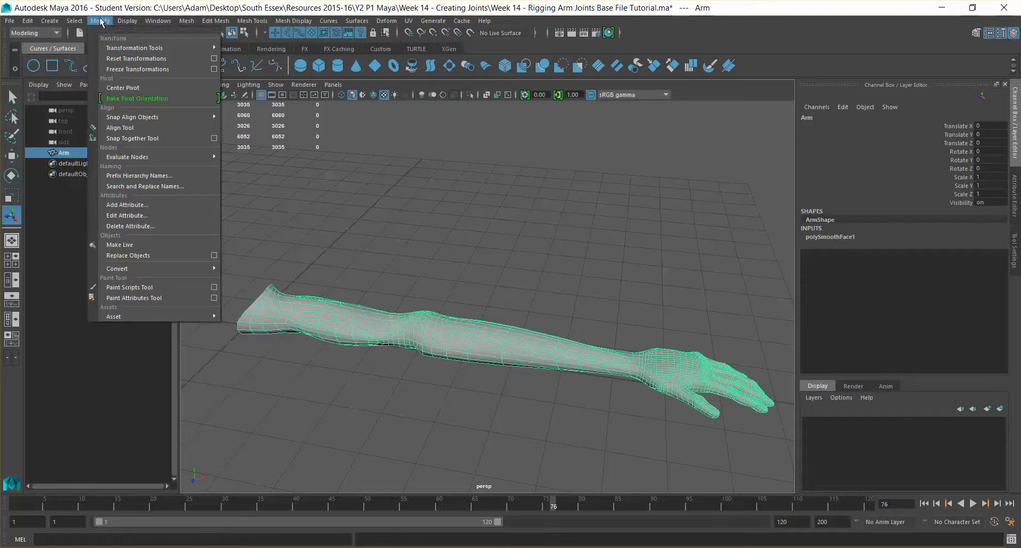
click(101, 21)
click(28, 20)
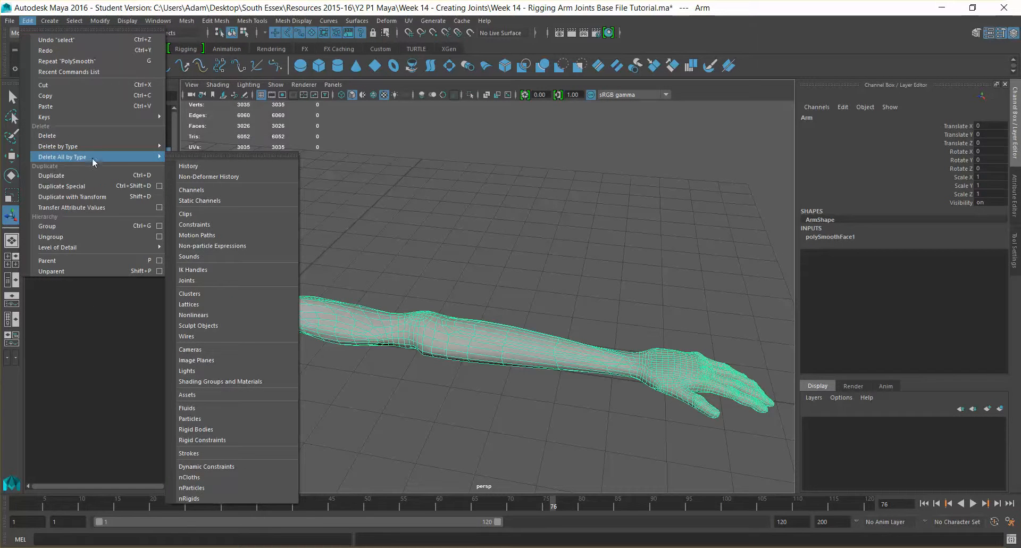
click(189, 166)
Freeze the arm's transformations with Modify > Freeze Transformations.
click(104, 21)
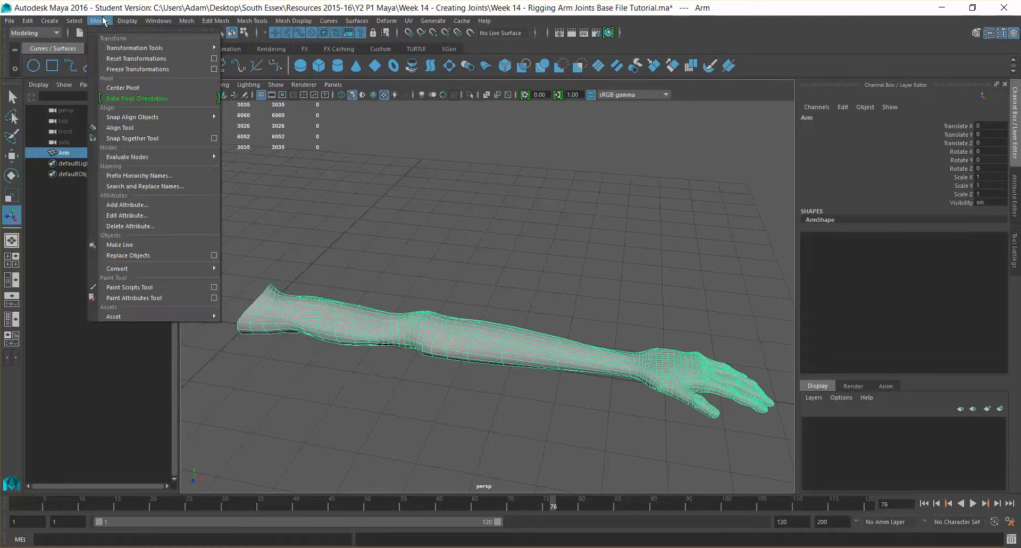
click(136, 70)
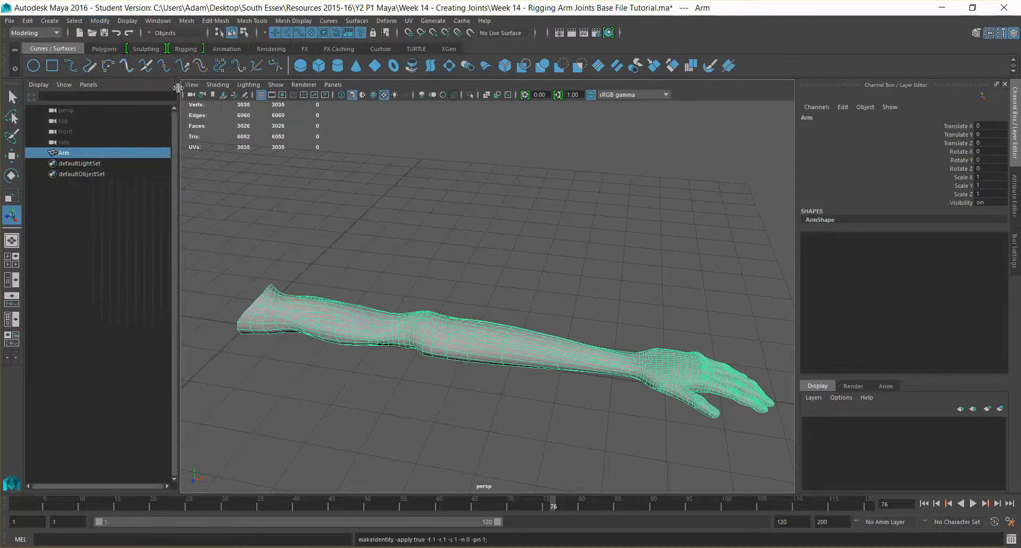
click(552, 289)
click(501, 325)
mouse_move(529, 297)
alt+mouse_down()
mouse_move(513, 304)
mouse_move(521, 266)
mouse_move(496, 271)
mouse_move(537, 289)
mouse_move(526, 273)
mouse_move(540, 280)
mouse_move(545, 297)
alt+mouse_up()
click(533, 286)
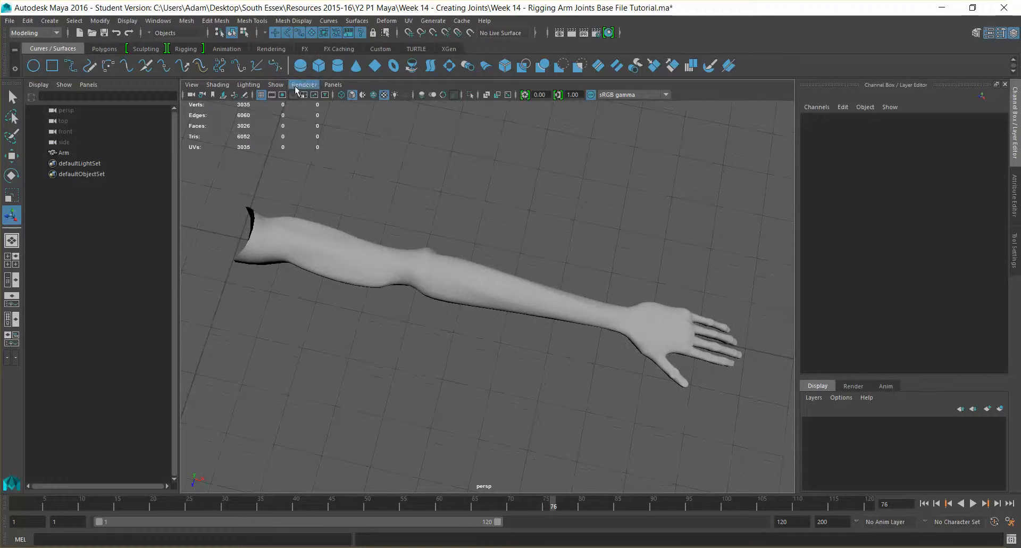
Browse the viewport's orthographic camera options and toggle the perspective view full-layout and back.
click(276, 85)
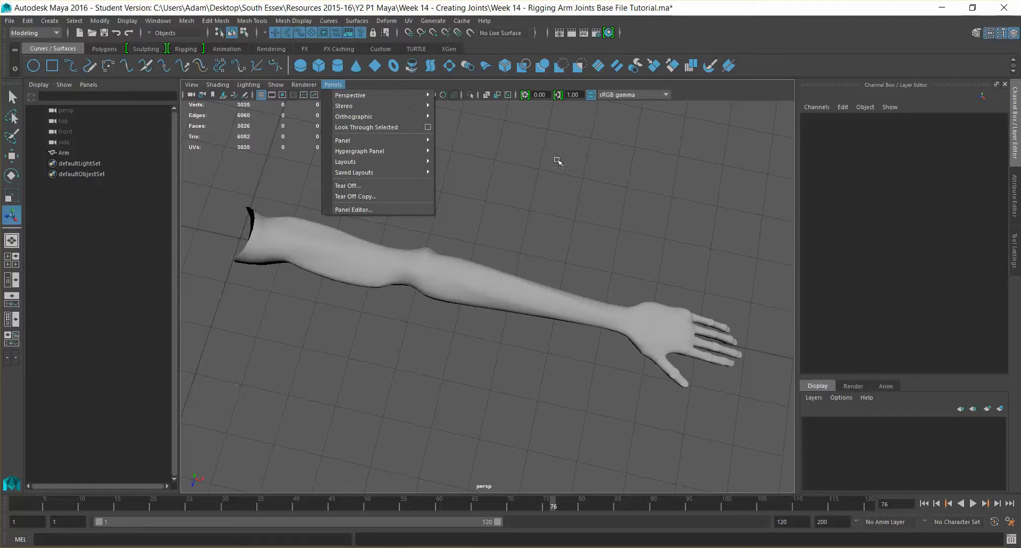
click(330, 85)
click(328, 84)
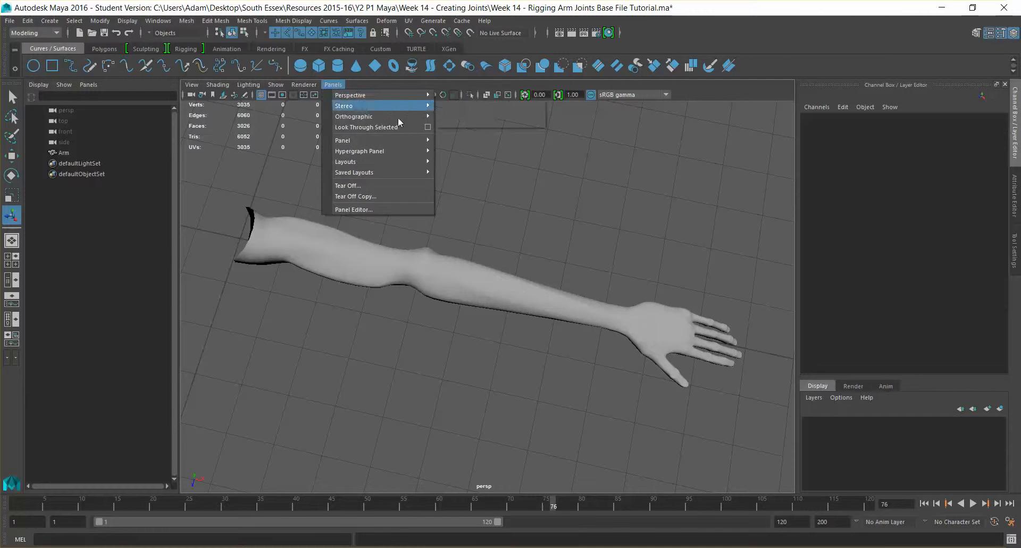
click(587, 176)
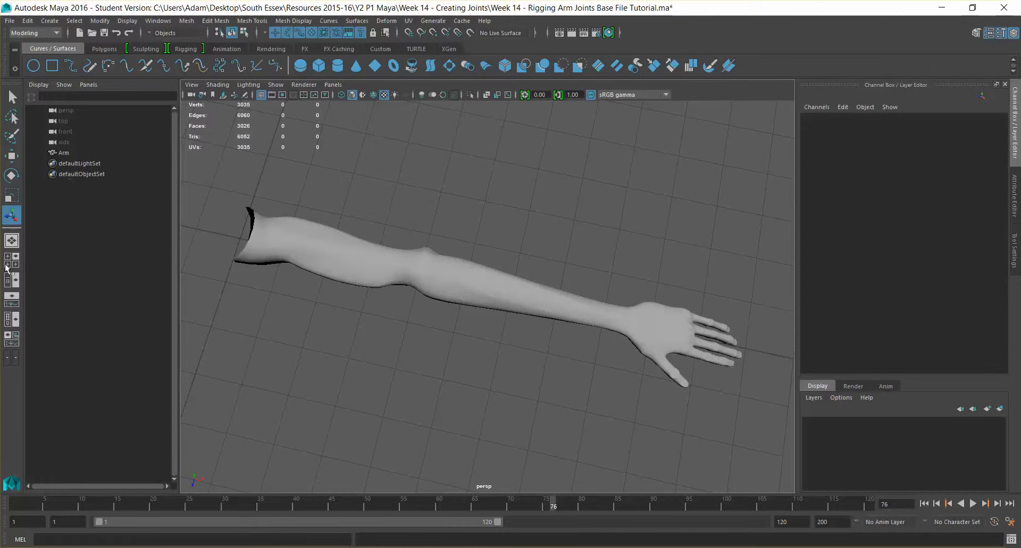
click(12, 241)
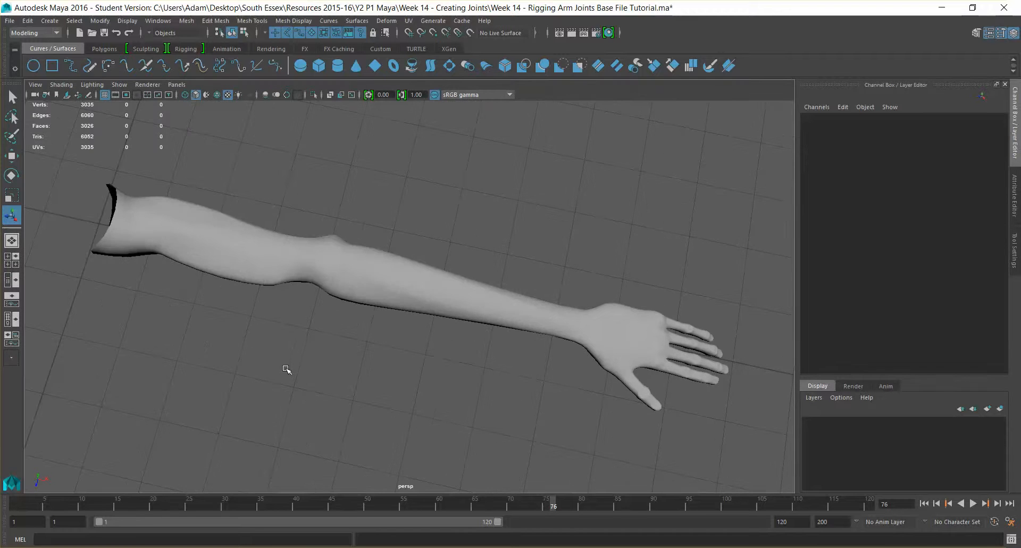
alt+drag(287, 369, 231, 390)
click(12, 280)
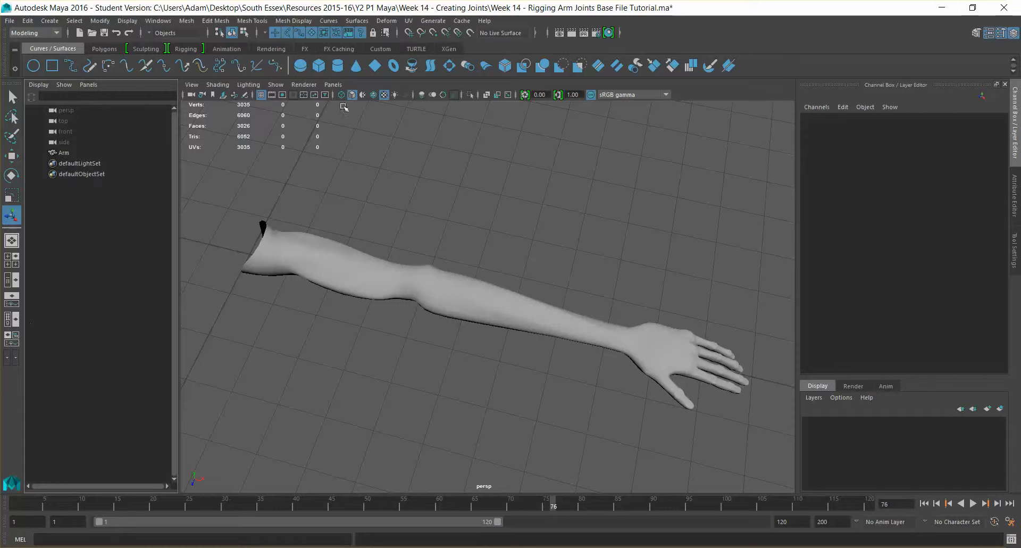
Switch the viewport to the top orthographic camera and frame the arm with F.
click(333, 84)
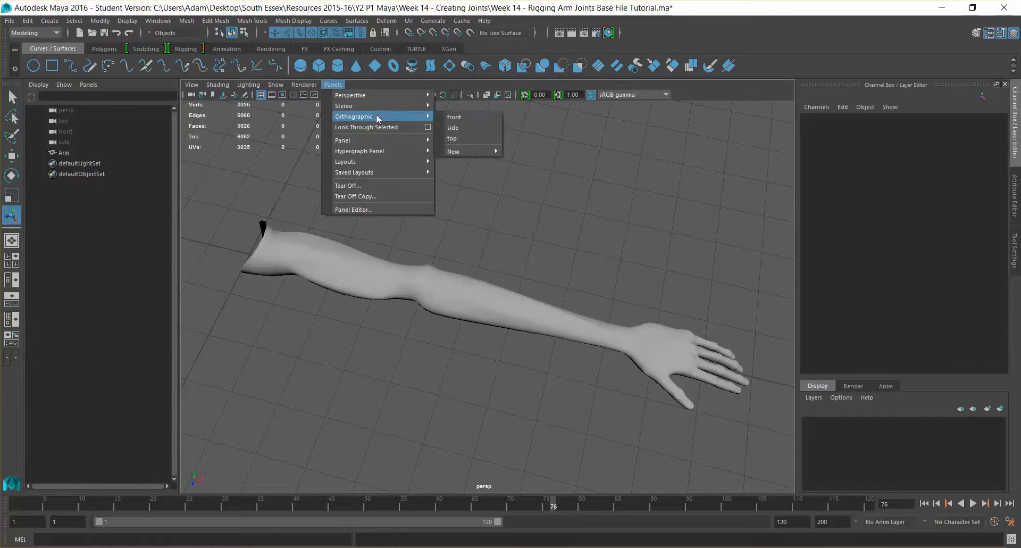
mouse_move(382, 115)
click(470, 138)
click(588, 288)
key(f)
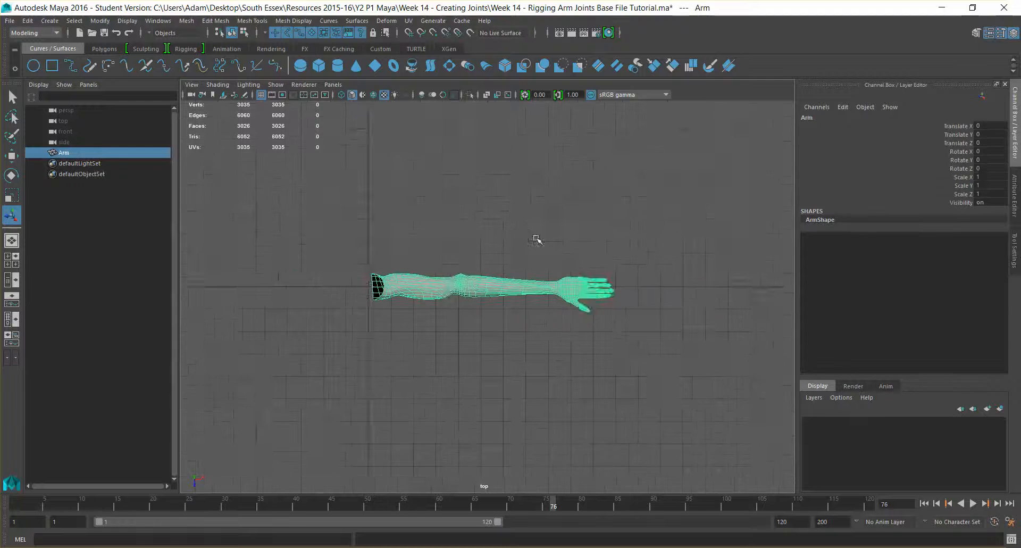
click(412, 124)
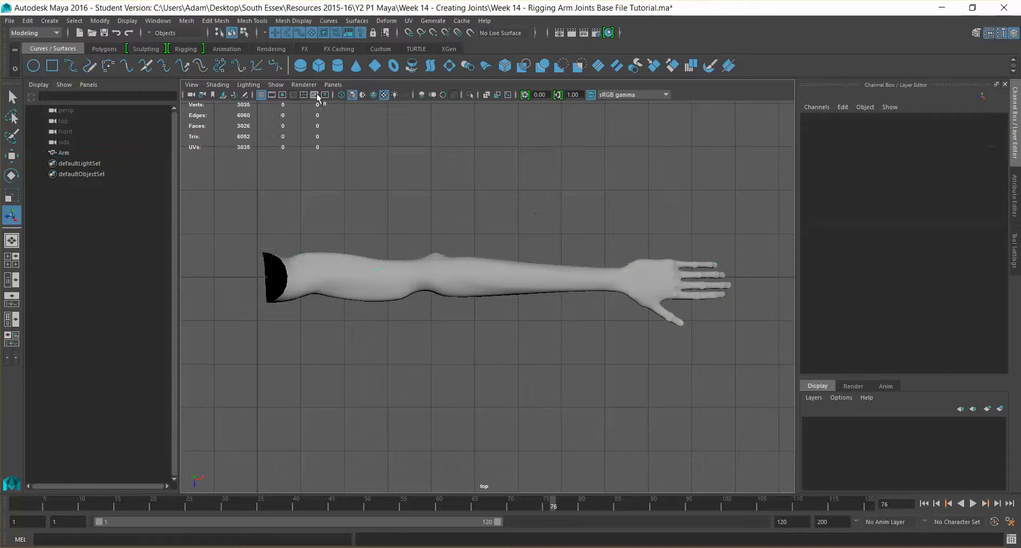
Display the arm as a wireframe and reframe the whole arm in the top view.
click(341, 95)
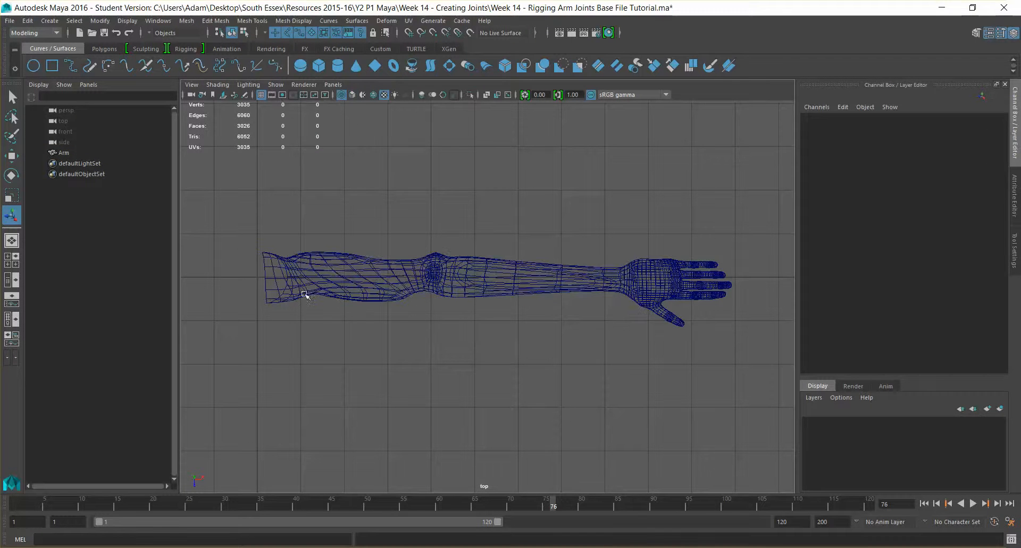
scroll(470, 209, up, 2)
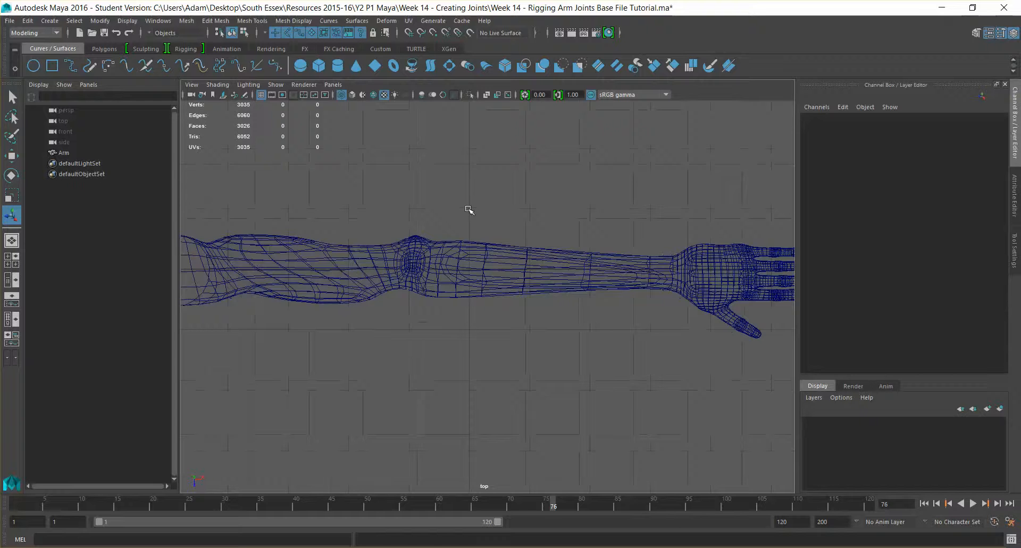
scroll(470, 210, down, 3)
scroll(470, 210, up, 6)
click(460, 251)
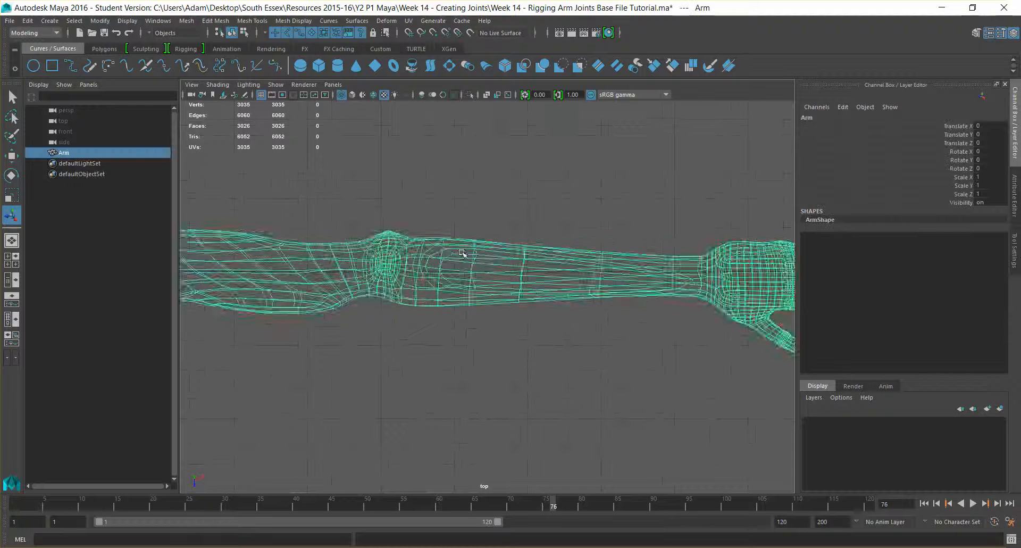
key(f)
click(442, 227)
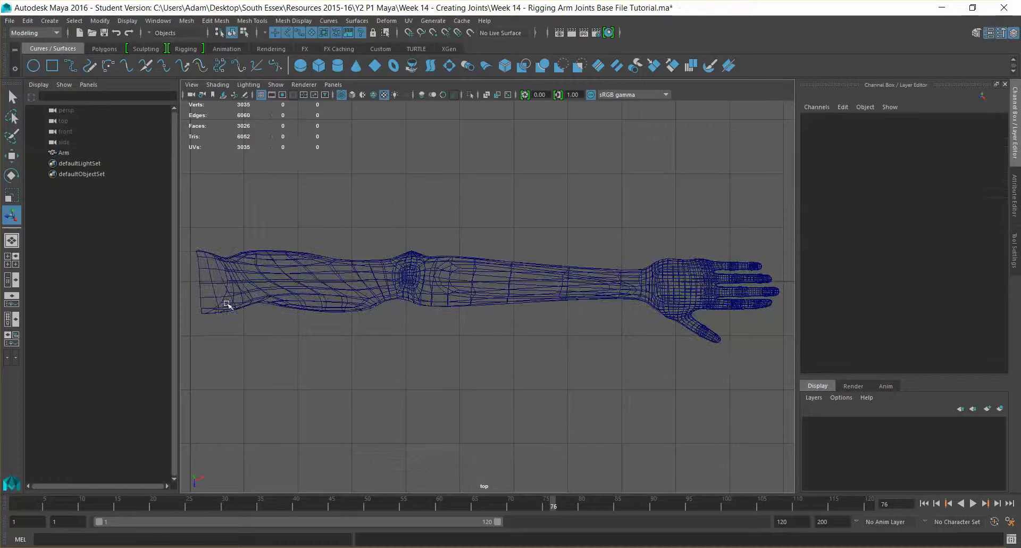
click(57, 33)
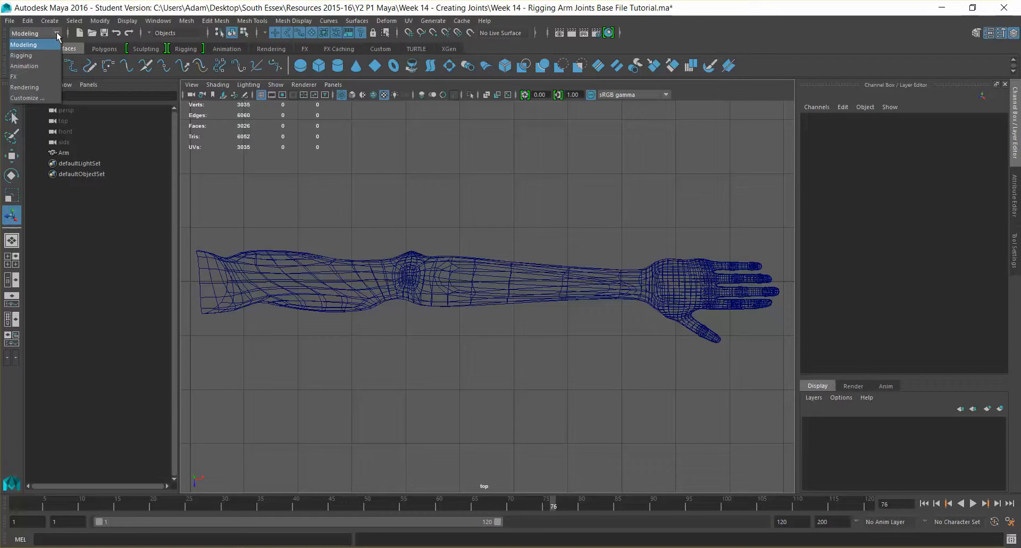
Switch to the Rigging menu set and leave the arm mesh deselected.
click(22, 55)
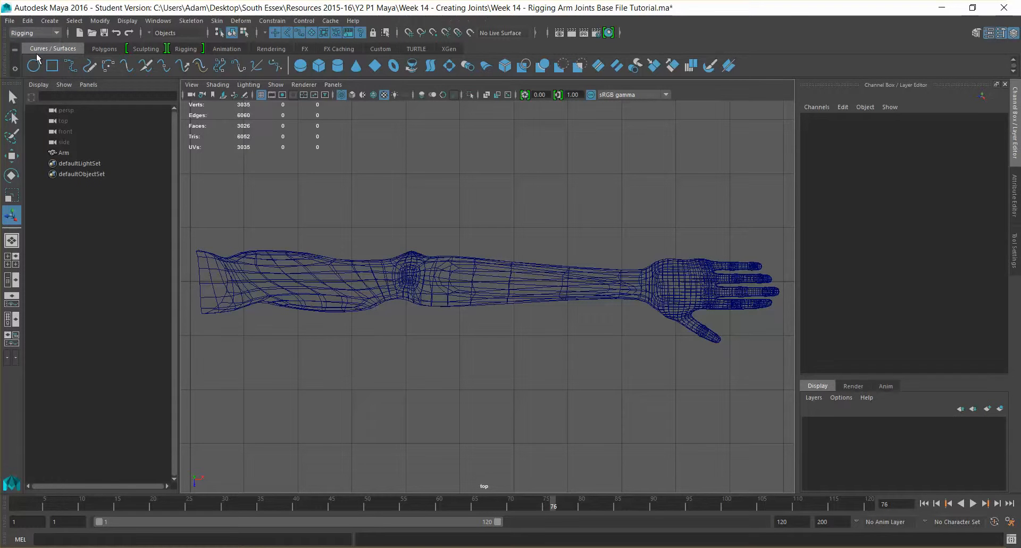
click(456, 263)
click(313, 254)
click(311, 266)
click(284, 230)
click(429, 269)
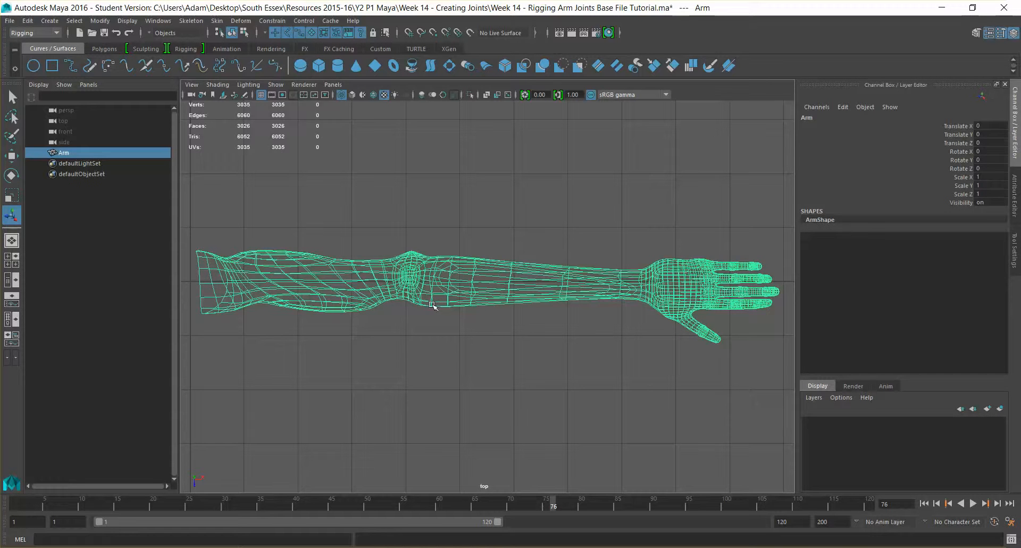
click(404, 246)
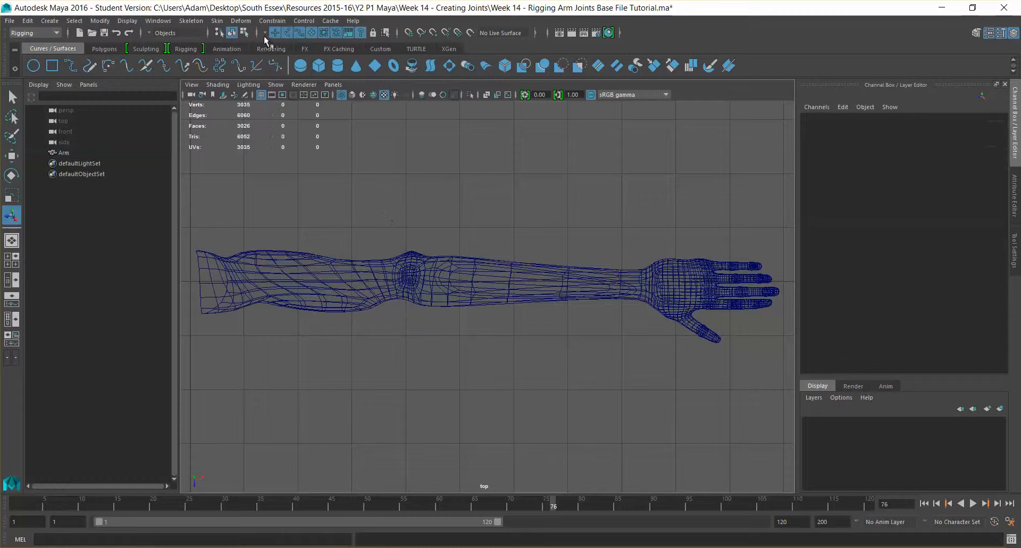
Collapse and re-expand the status-line selection and snapping icon groups, keeping Rigging active.
click(263, 33)
click(255, 36)
click(258, 34)
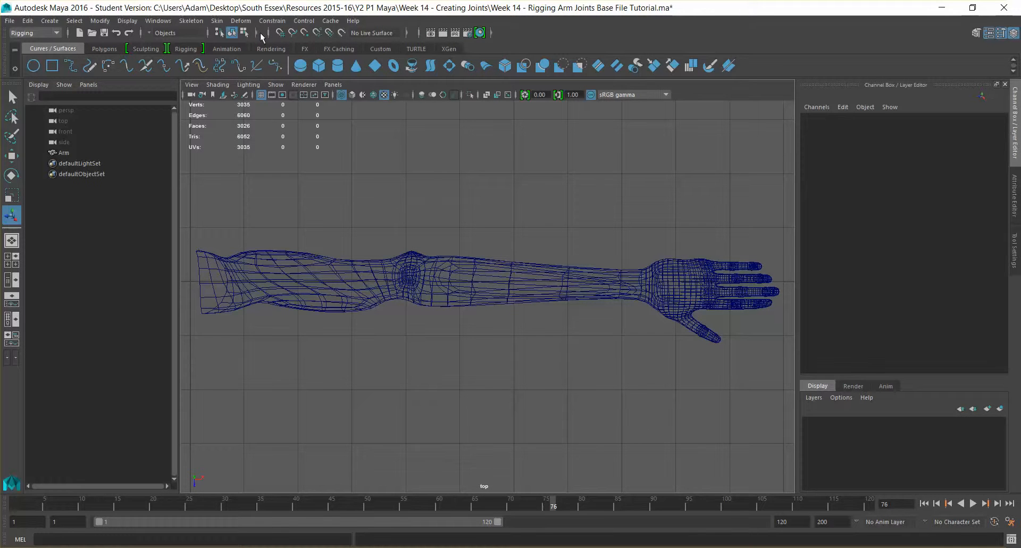
click(268, 34)
click(264, 34)
click(258, 33)
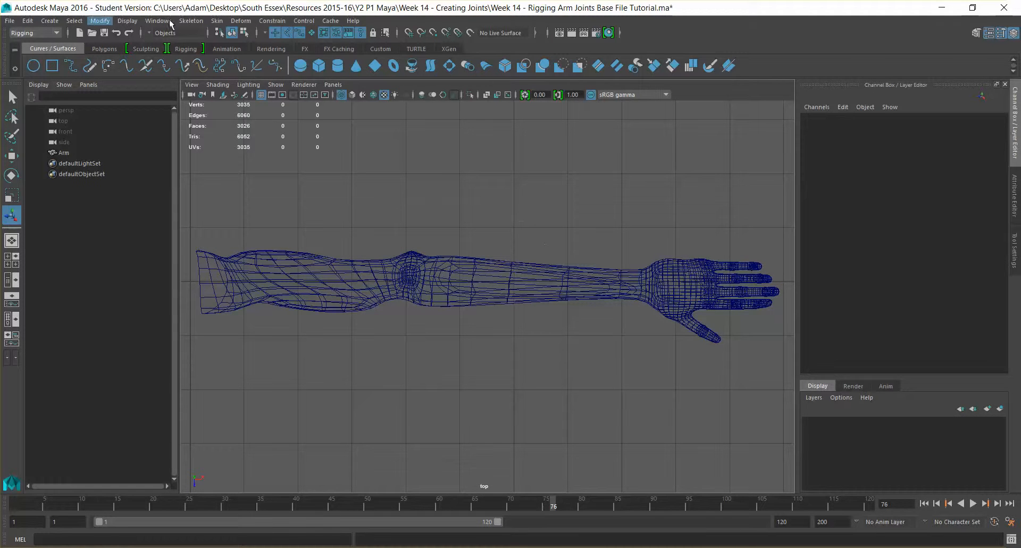
click(50, 33)
click(50, 33)
click(199, 21)
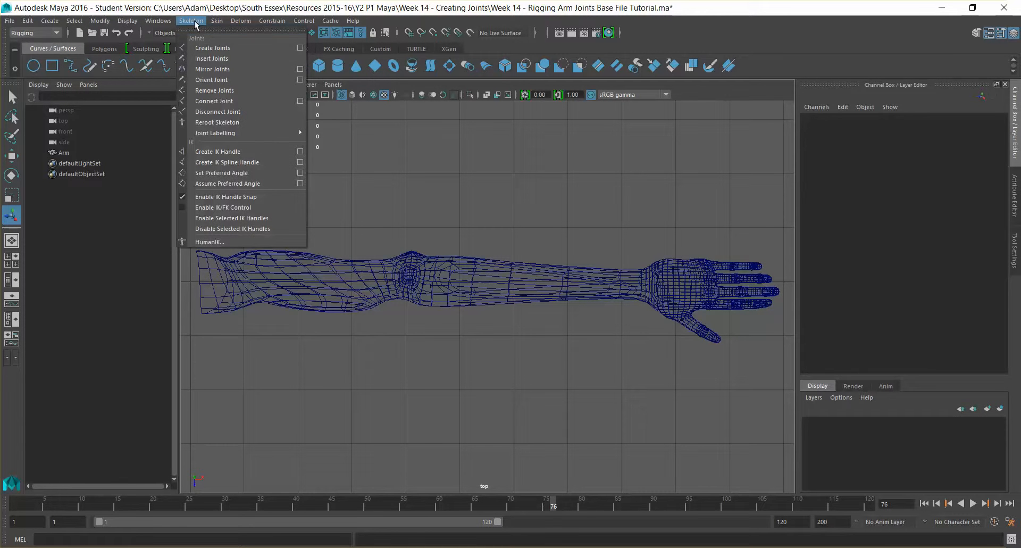
Place joints at the upper arm, elbow and wrist in the top view and finish the chain.
click(236, 49)
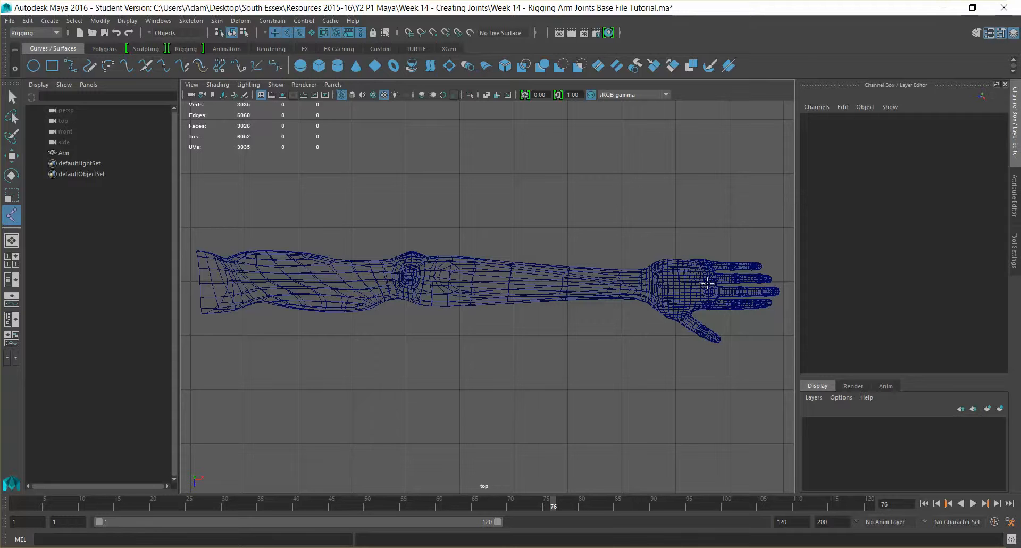
click(222, 282)
click(413, 264)
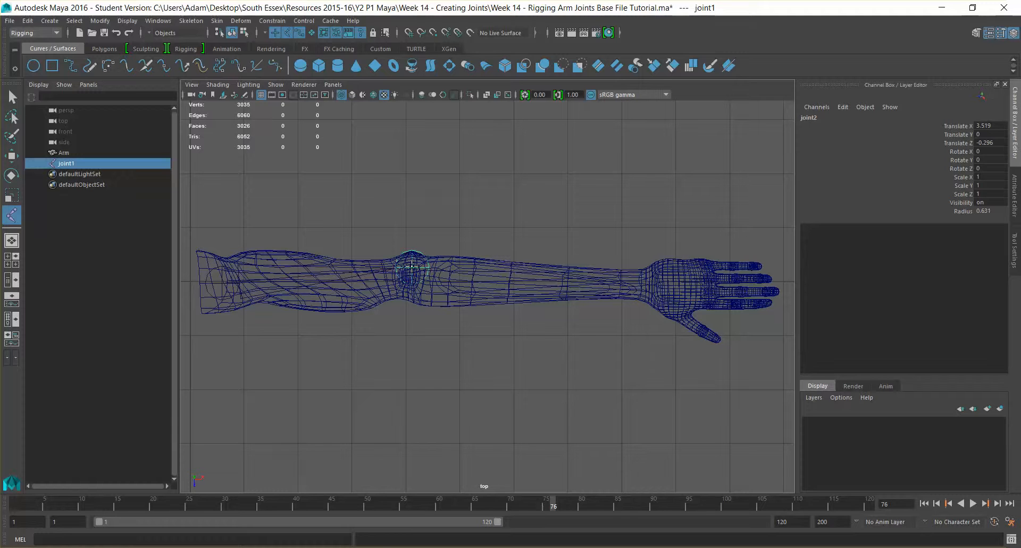
drag(412, 268, 413, 270)
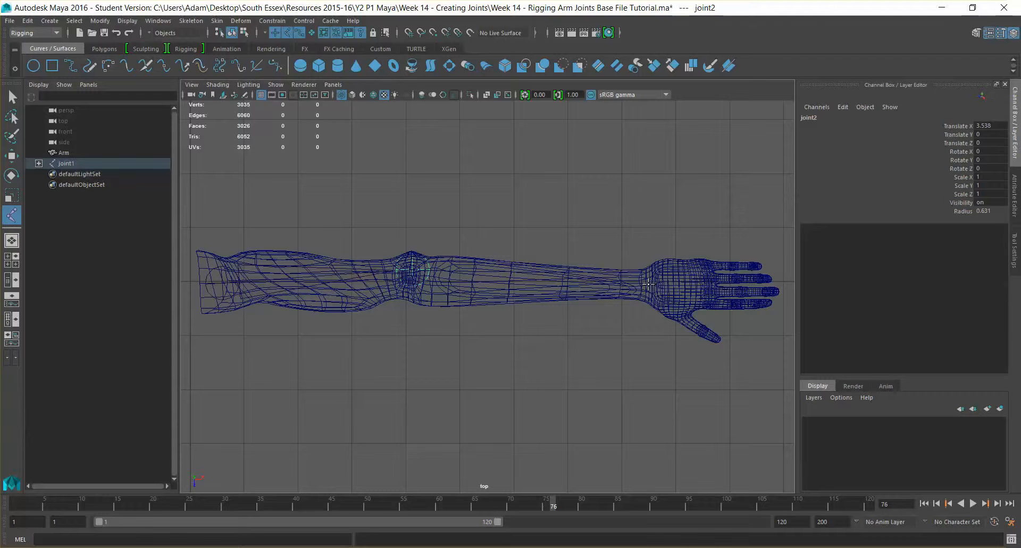
click(647, 284)
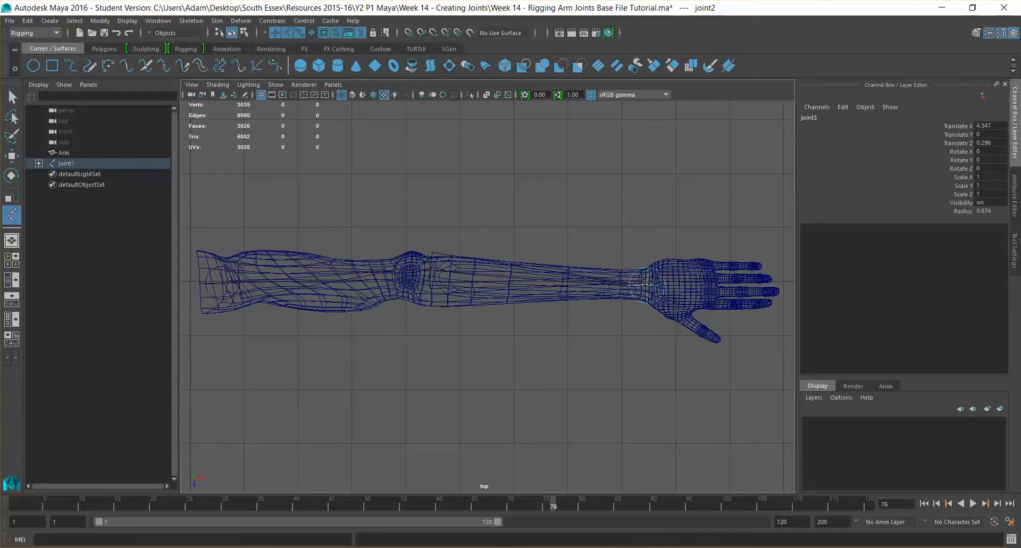
drag(648, 284, 648, 282)
key(q)
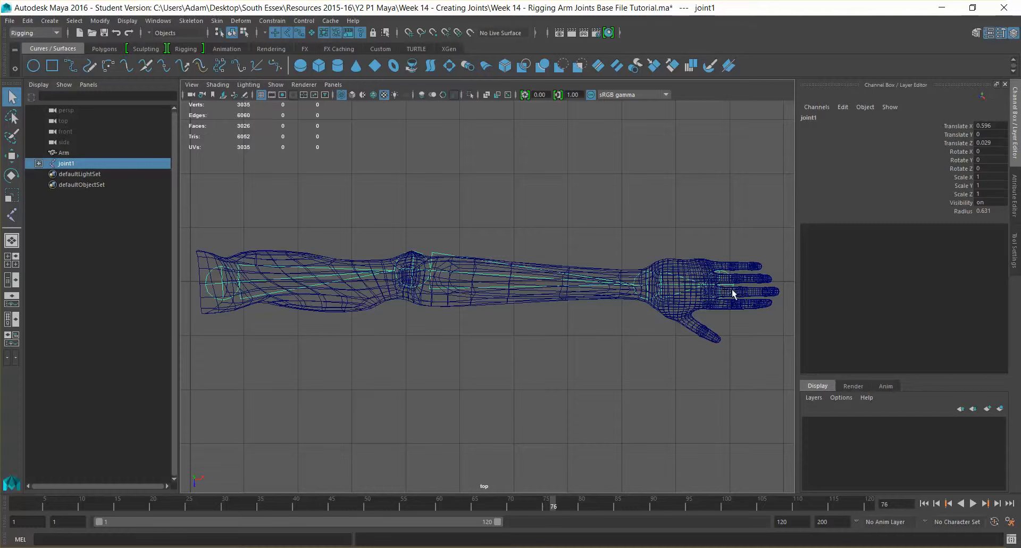
Expand joint1 through joint3 in the Outliner and step through the four joints.
click(38, 163)
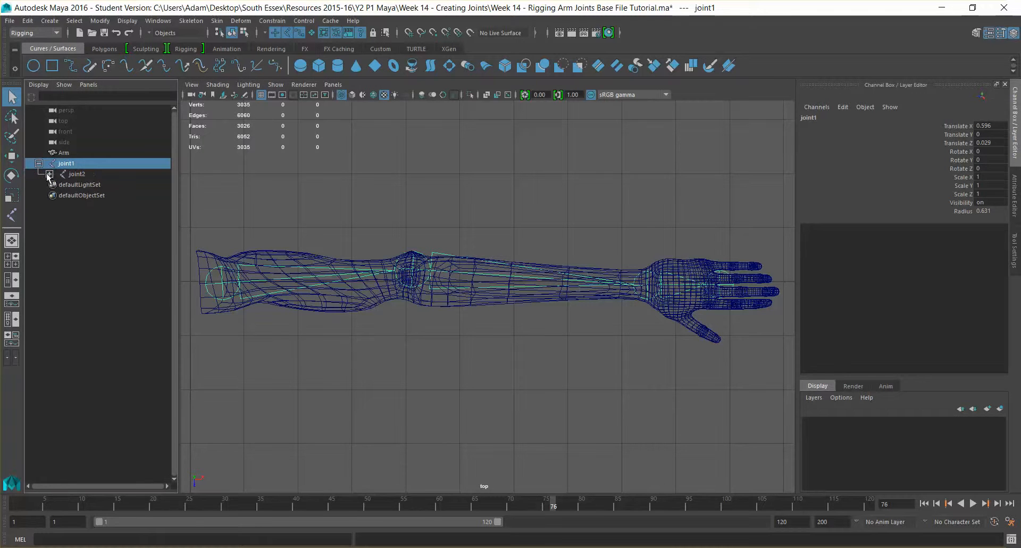
click(50, 174)
click(60, 185)
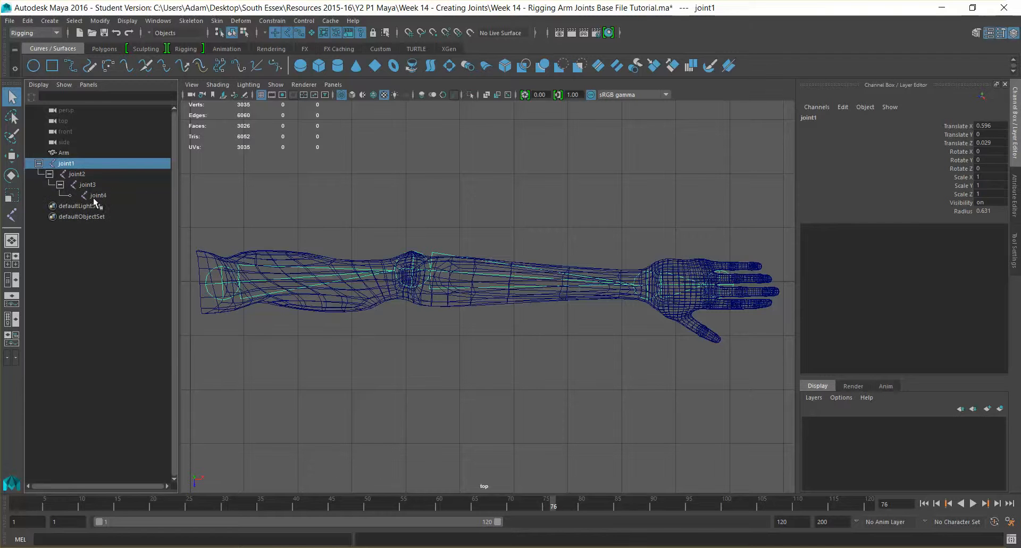
click(106, 195)
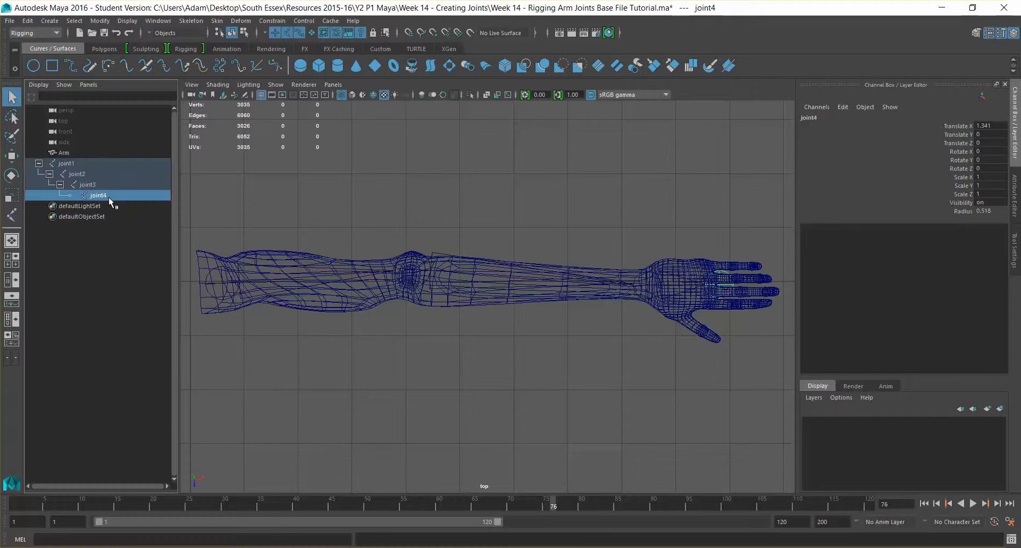
click(100, 186)
click(83, 174)
click(75, 166)
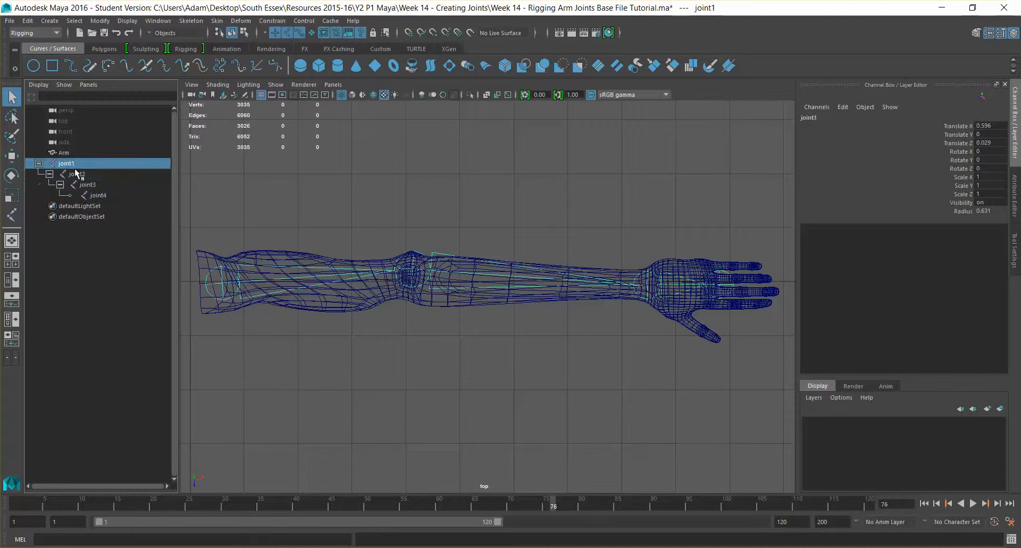
click(107, 196)
click(89, 185)
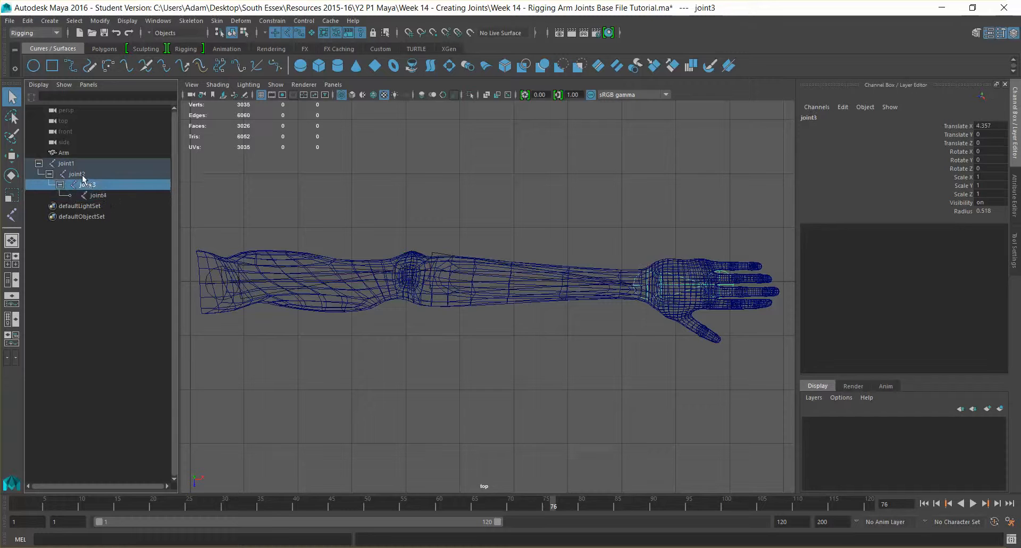
click(75, 173)
click(71, 166)
click(101, 196)
click(85, 184)
click(77, 176)
key(Up)
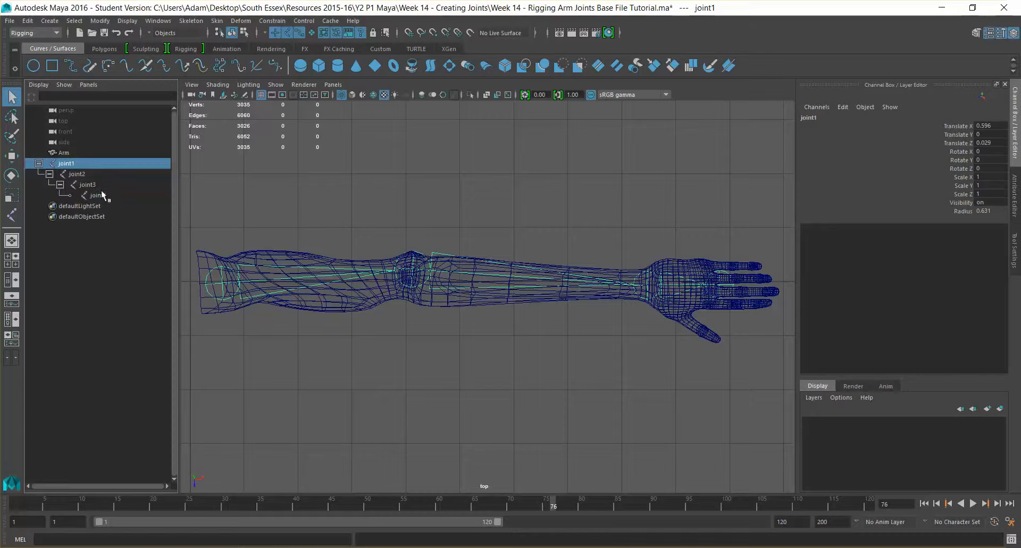
Rename joint1 to R_Upper_Arm and joint2 to R_Arm_Lower.
double_click(71, 165)
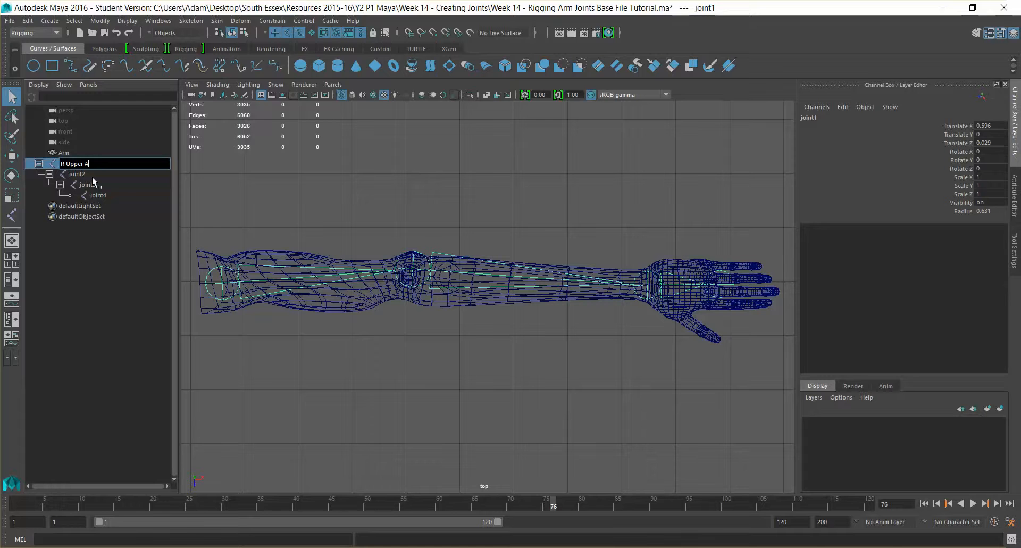
key(Return)
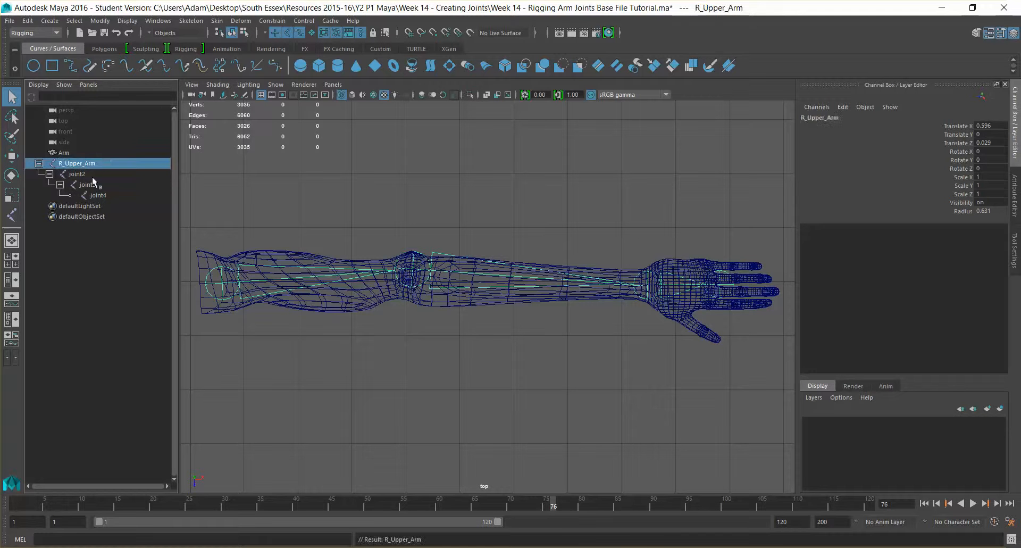
double_click(92, 177)
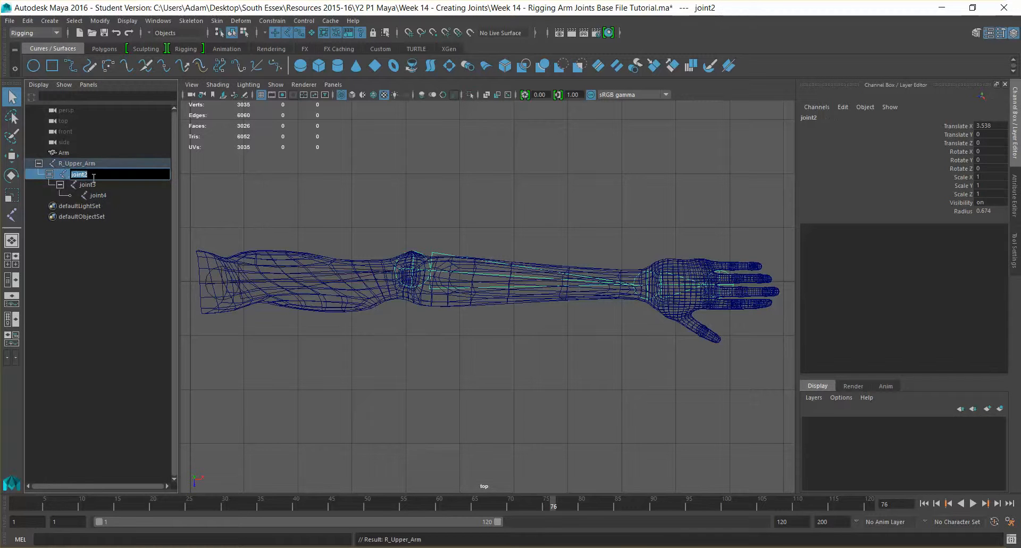
text(R_Lower_a)
key(BackSpace)
drag(104, 177, 98, 177)
key(BackSpace)
click(75, 175)
text(Arm)
click(102, 163)
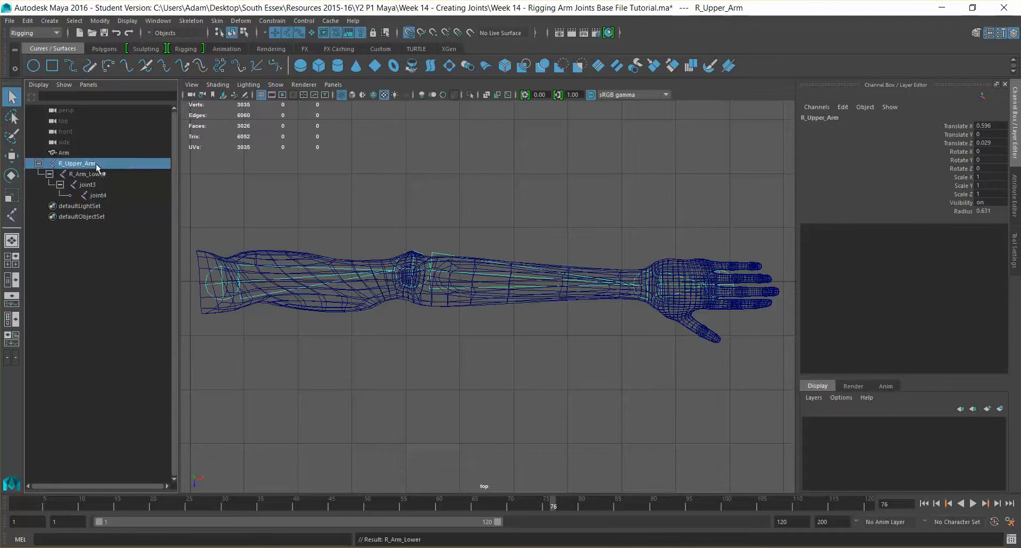
Correct the first joint's name from R_Upper_Arm to R_Arm_Upper.
double_click(90, 163)
drag(98, 164, 87, 164)
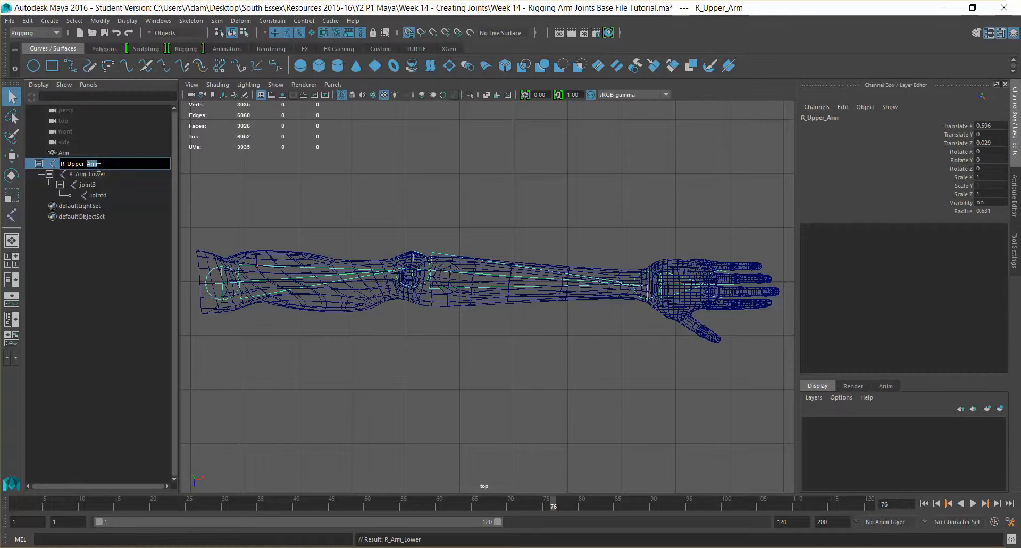
key(BackSpace)
text(Arm_)
click(113, 167)
click(114, 184)
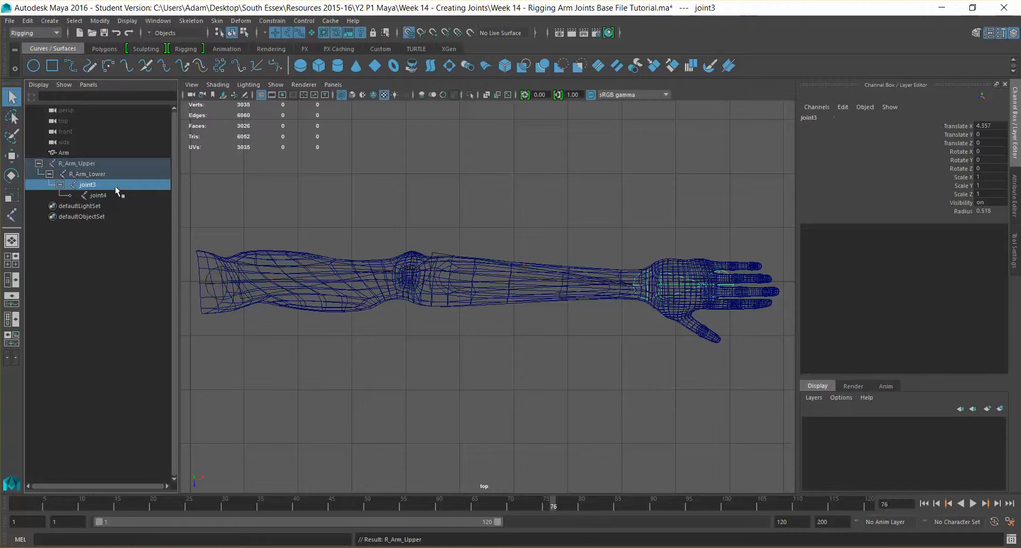
Rename joint3 to R_Arm_Wrist and joint4 to R_Arm_Dummy.
double_click(108, 185)
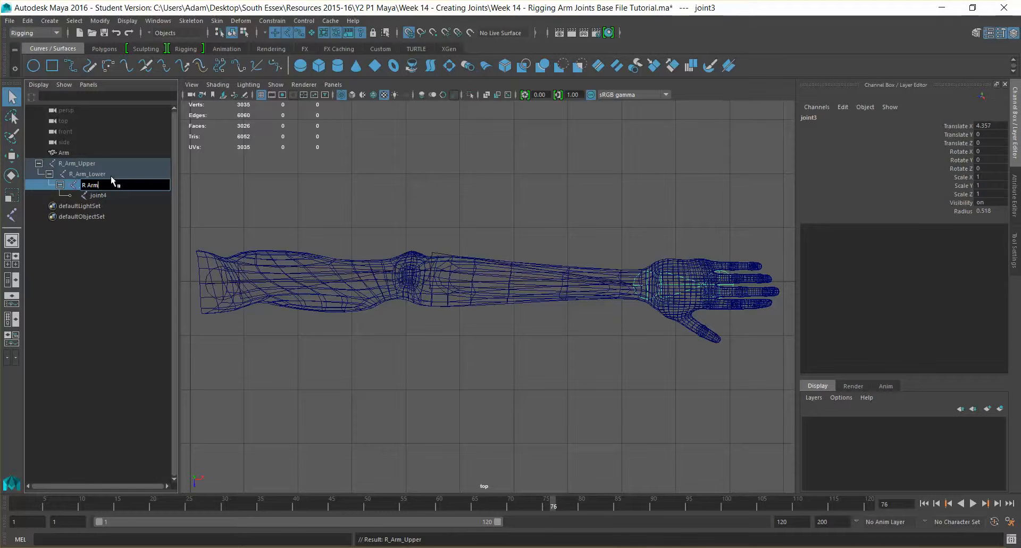
text(R_Arm_Wrist)
key(Return)
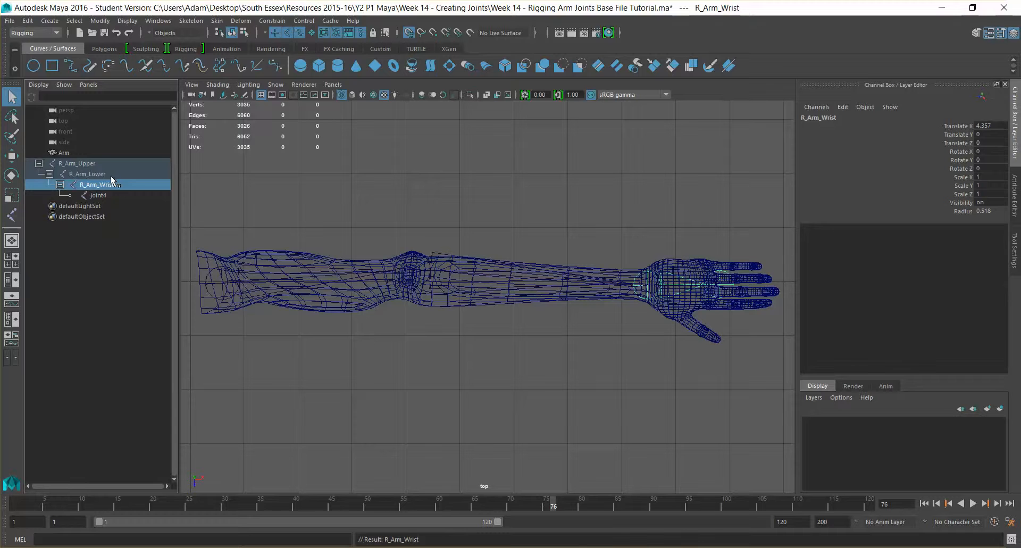
double_click(127, 194)
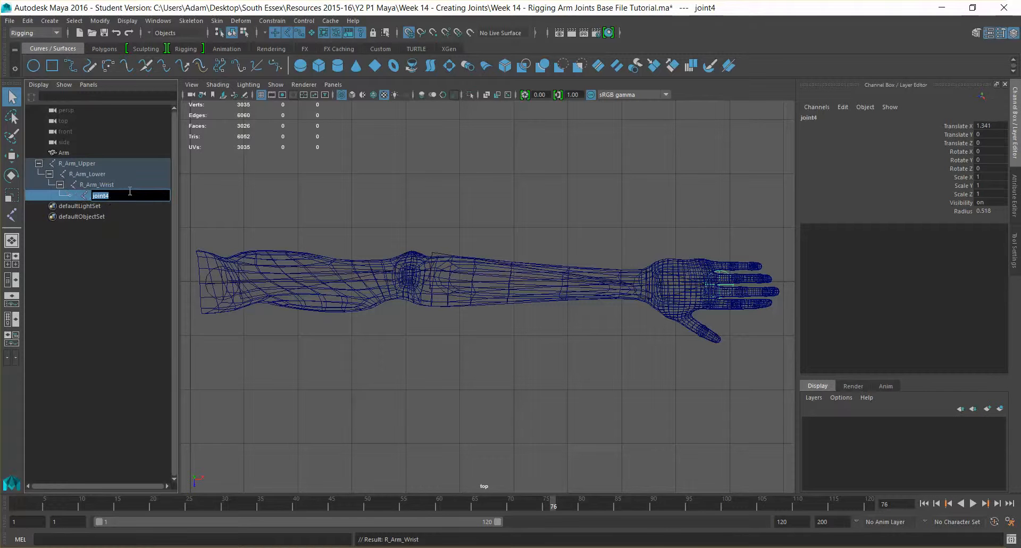
text(R_Arm_Dummy)
key(Return)
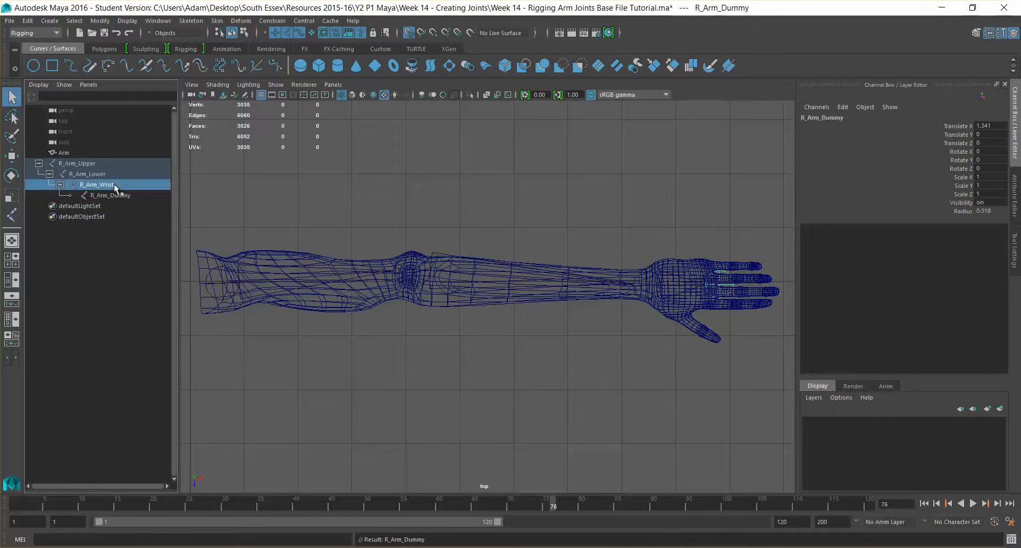
click(113, 184)
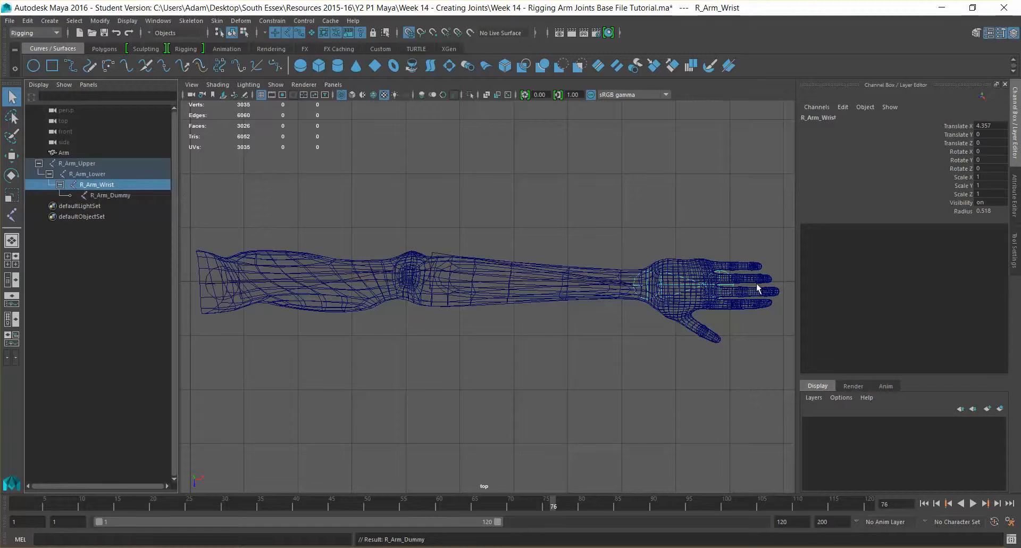
click(120, 193)
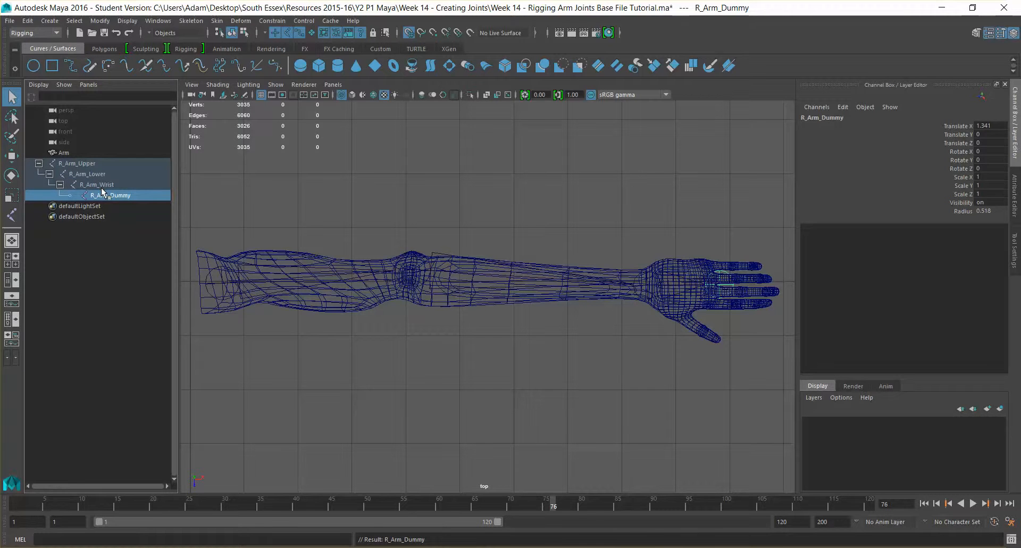
click(73, 161)
click(84, 173)
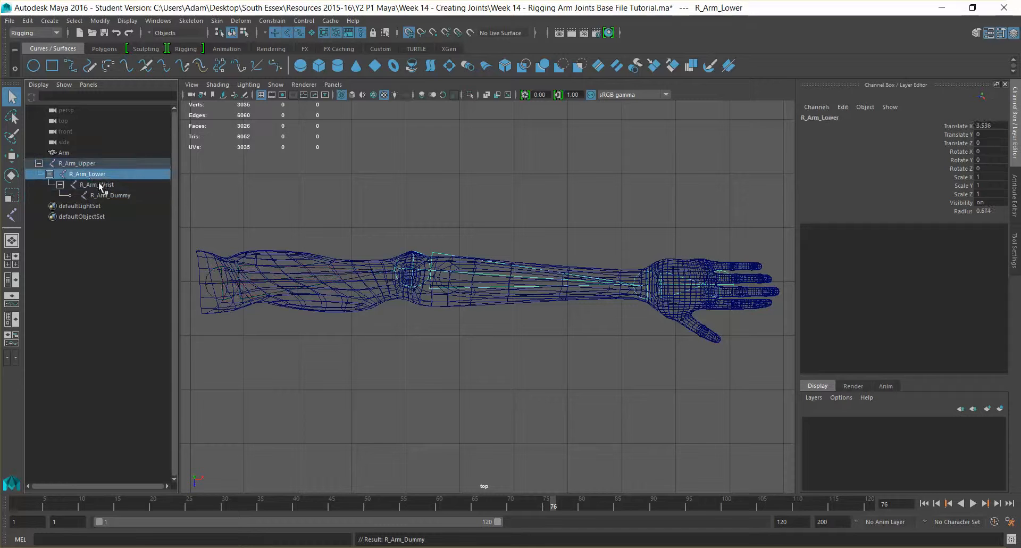
click(98, 184)
click(111, 196)
click(136, 270)
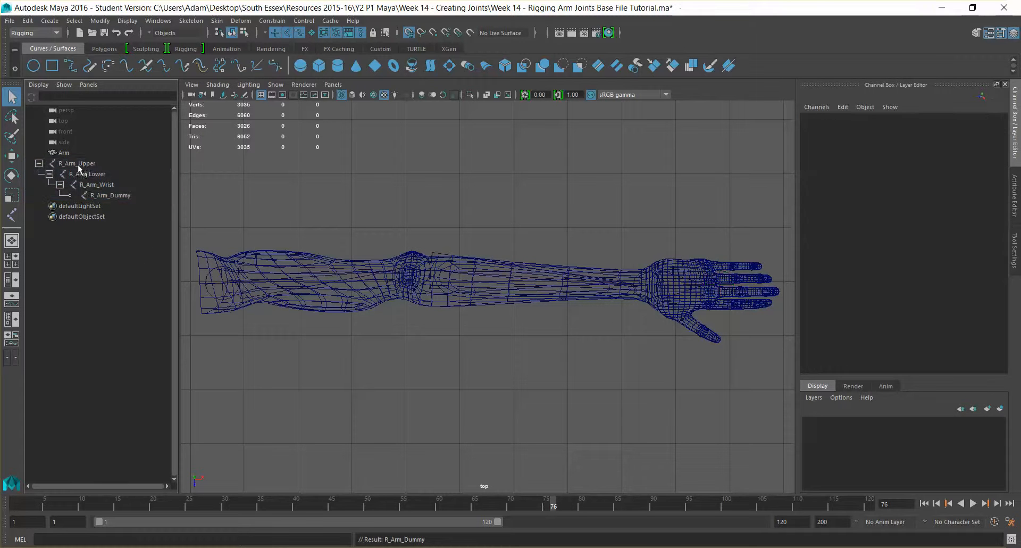
click(77, 164)
click(88, 175)
click(99, 185)
click(107, 194)
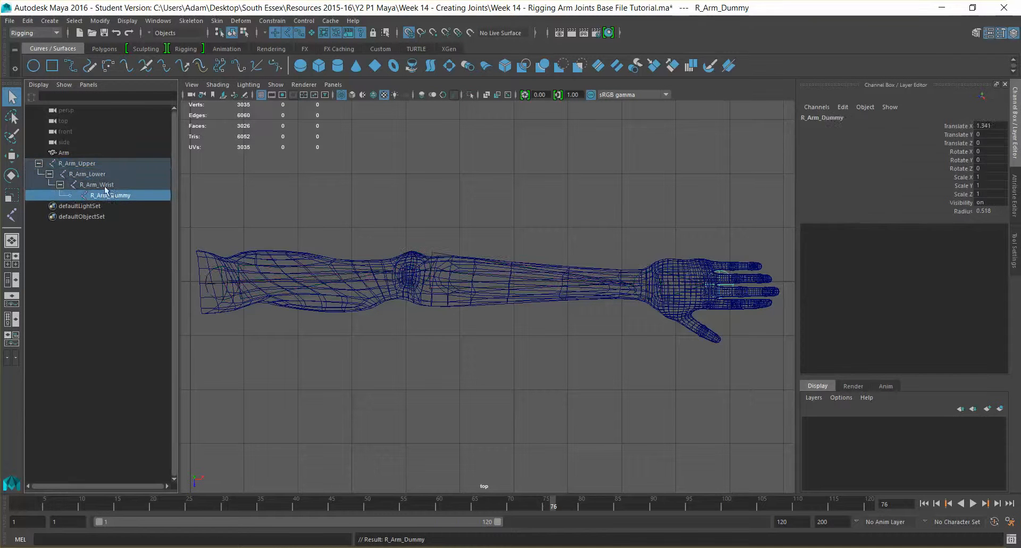
click(73, 163)
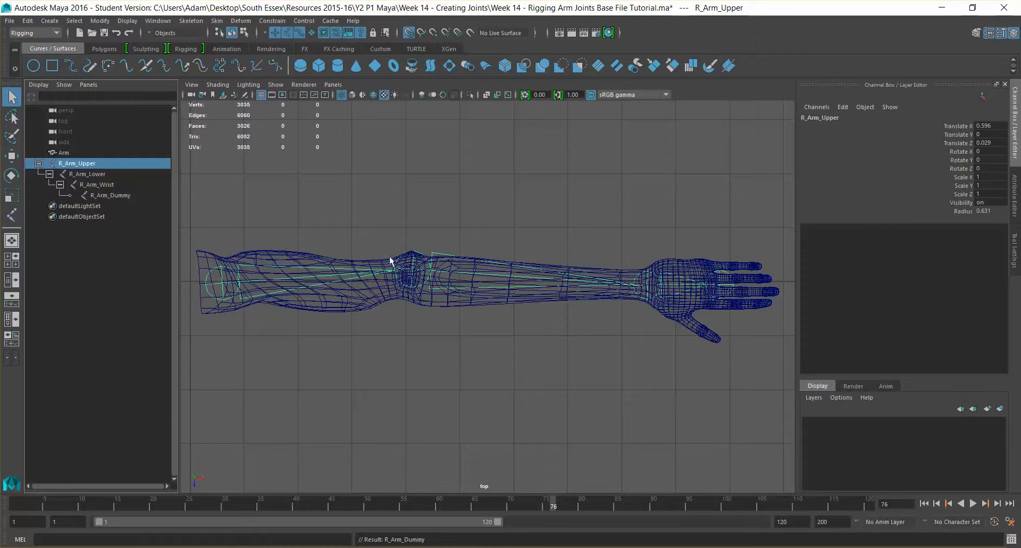
click(423, 259)
key(e)
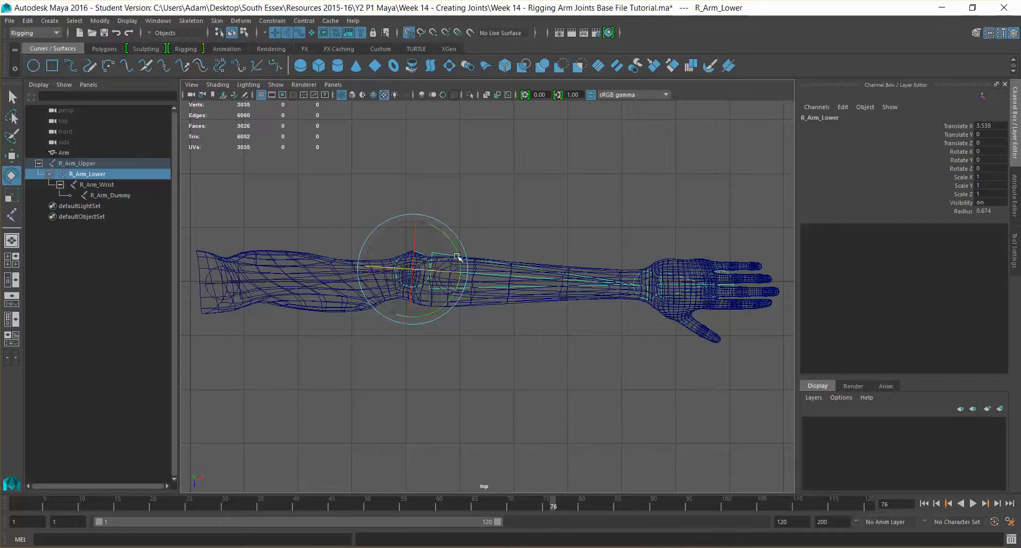
drag(459, 254, 458, 277)
key(ctrl+z)
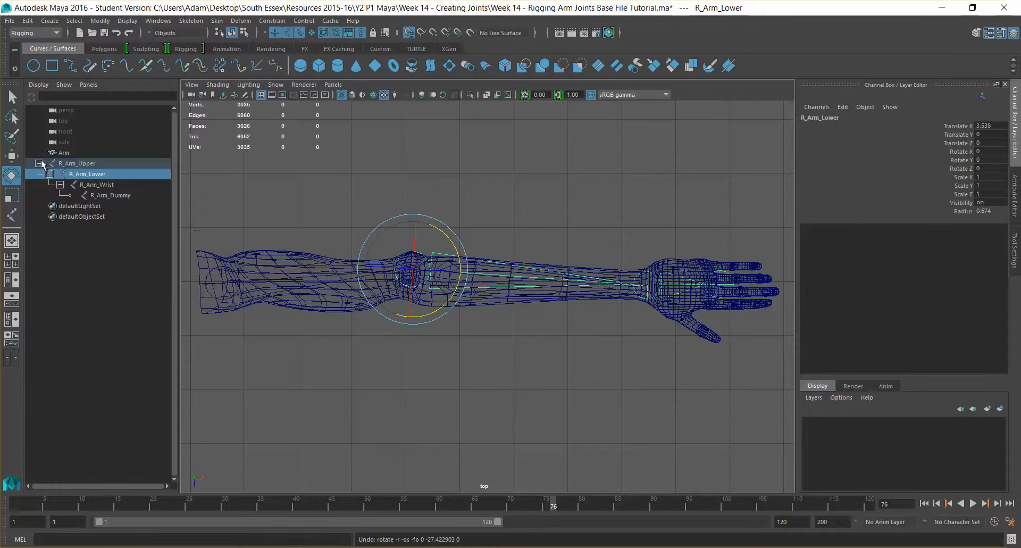
click(77, 164)
Create a NURBS circle from the Curves/Surfaces shelf.
click(110, 279)
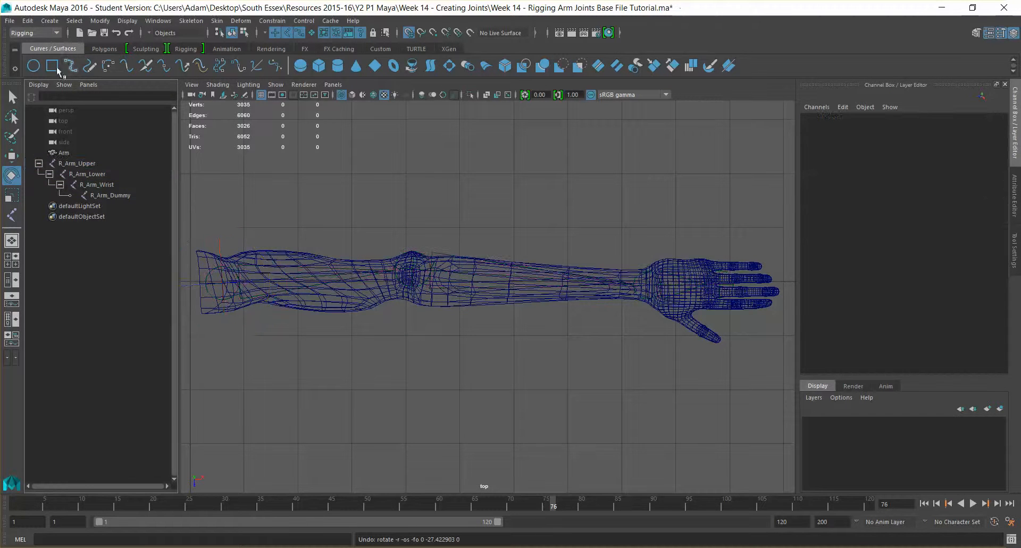
click(103, 49)
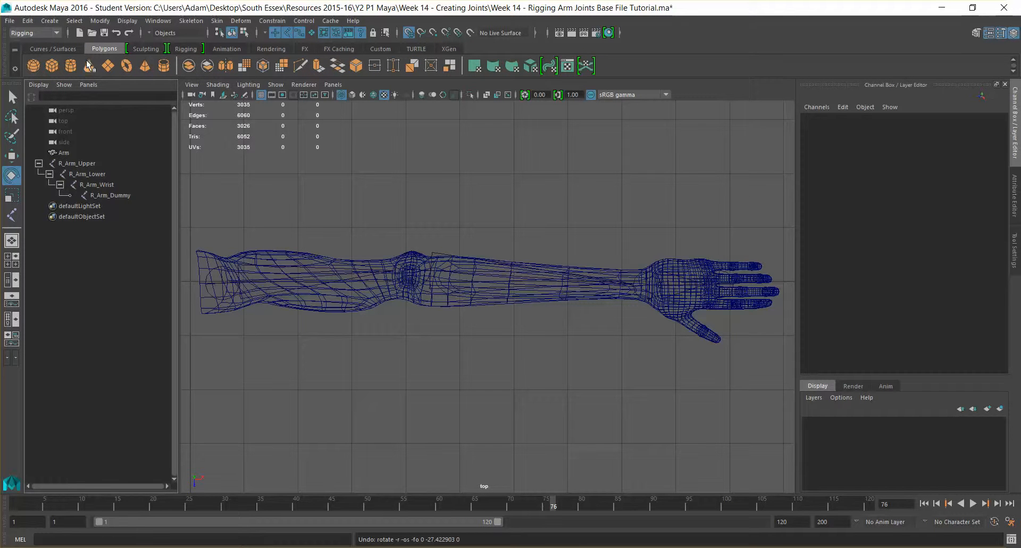
click(40, 49)
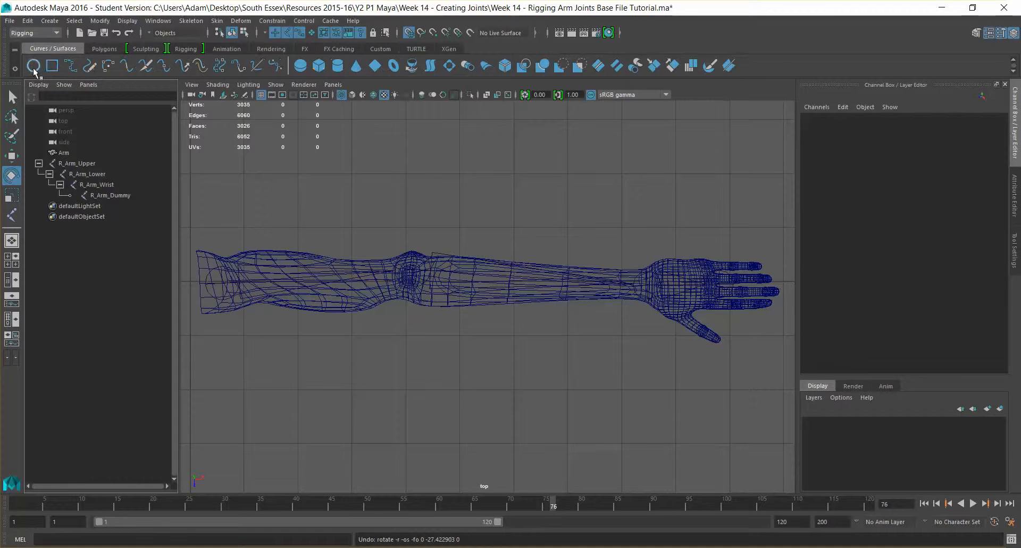
click(34, 68)
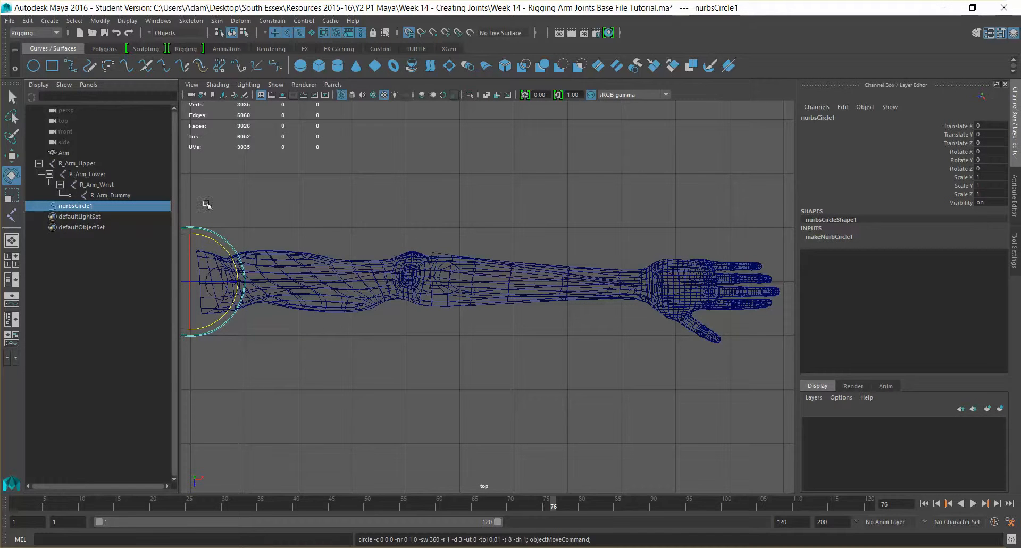
Move the circle to the shoulder end of the arm and set Rotate Z to 90.
key(w)
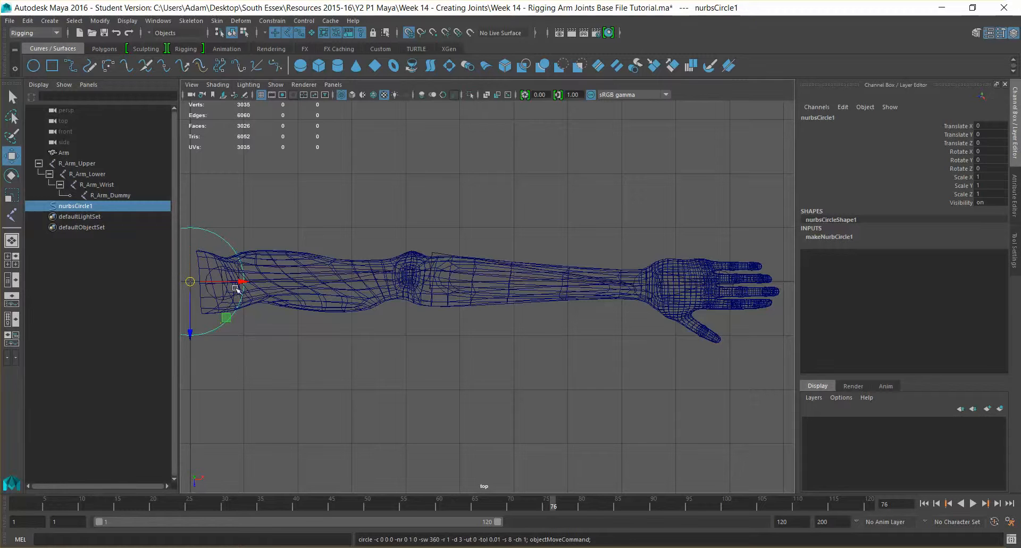
drag(238, 285, 278, 284)
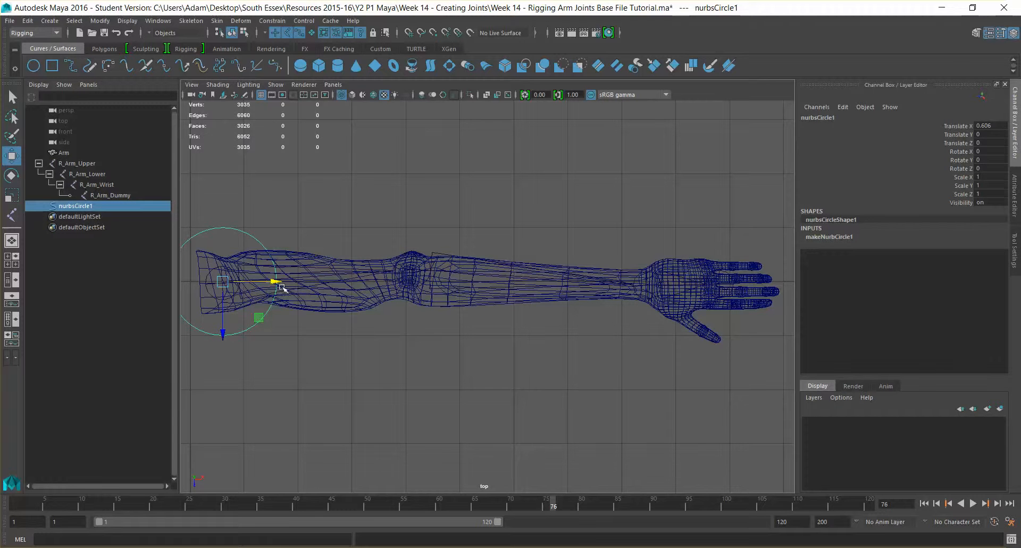
key(e)
drag(254, 285, 273, 288)
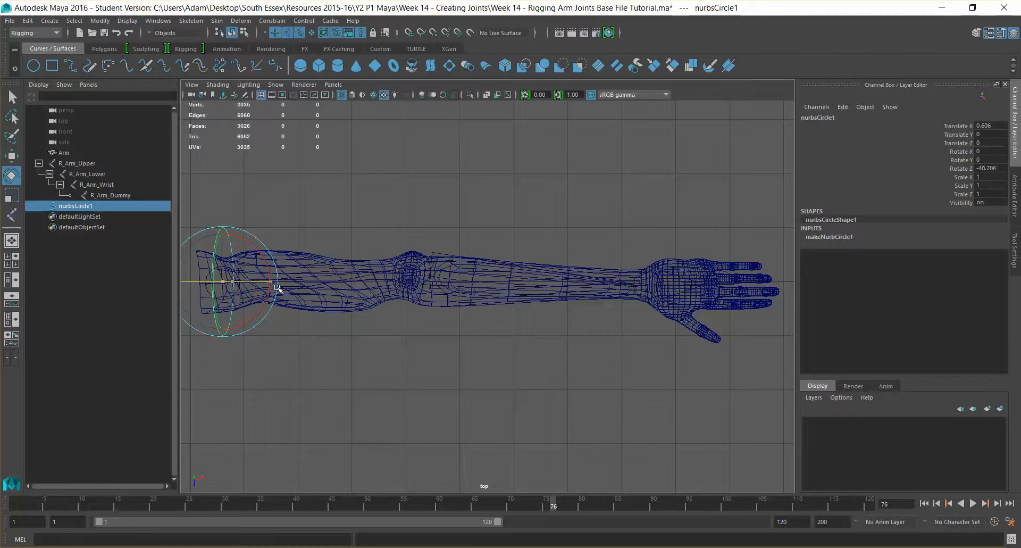
double_click(984, 168)
text(90)
key(Return)
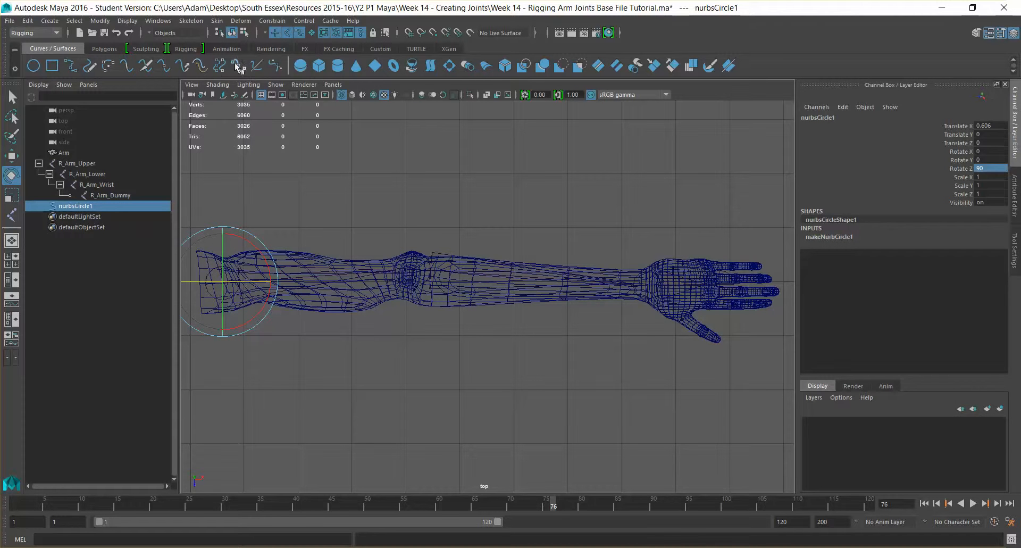
Freeze the circle's transformations and reselect it.
click(99, 21)
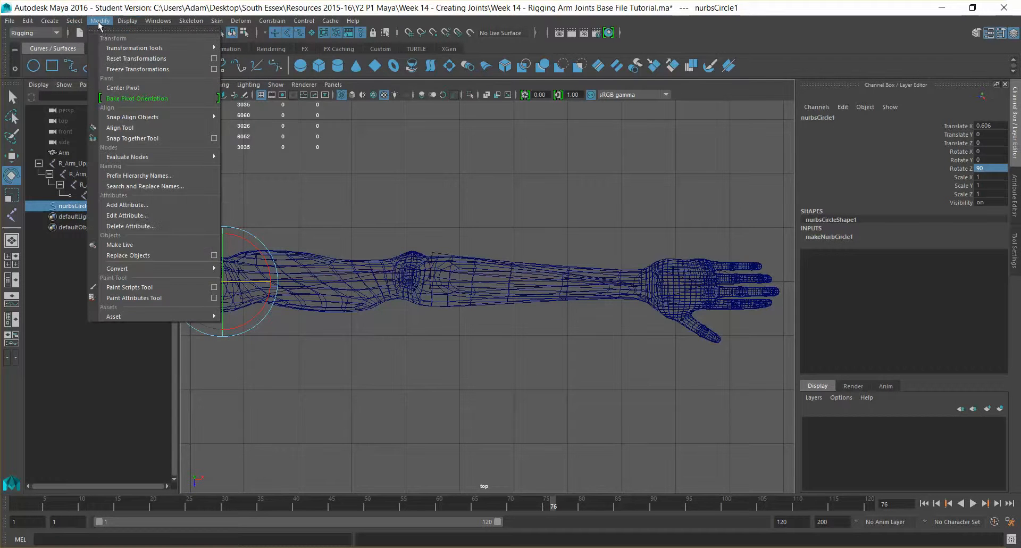
click(131, 71)
click(256, 226)
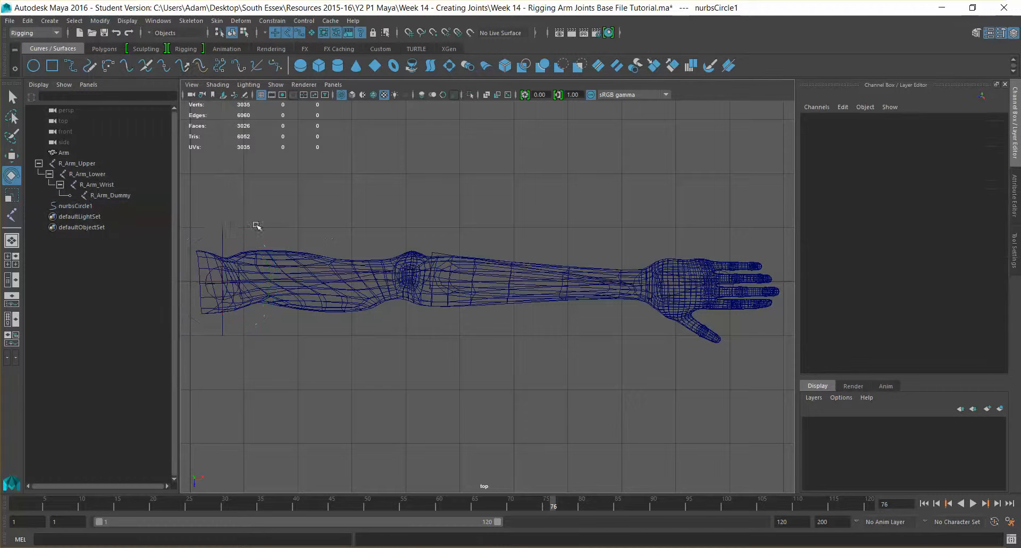
drag(217, 221, 238, 242)
Rename nurbsCircle1 to R_Arm_Upper_CTRL in the Channel Box.
double_click(830, 118)
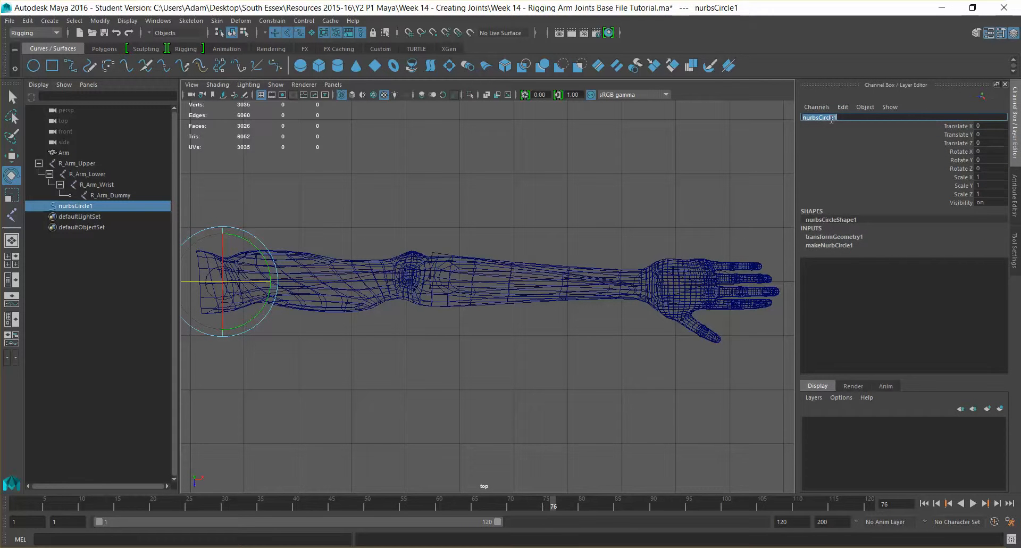
text(R_Arm_Upper_CTRL)
key(Return)
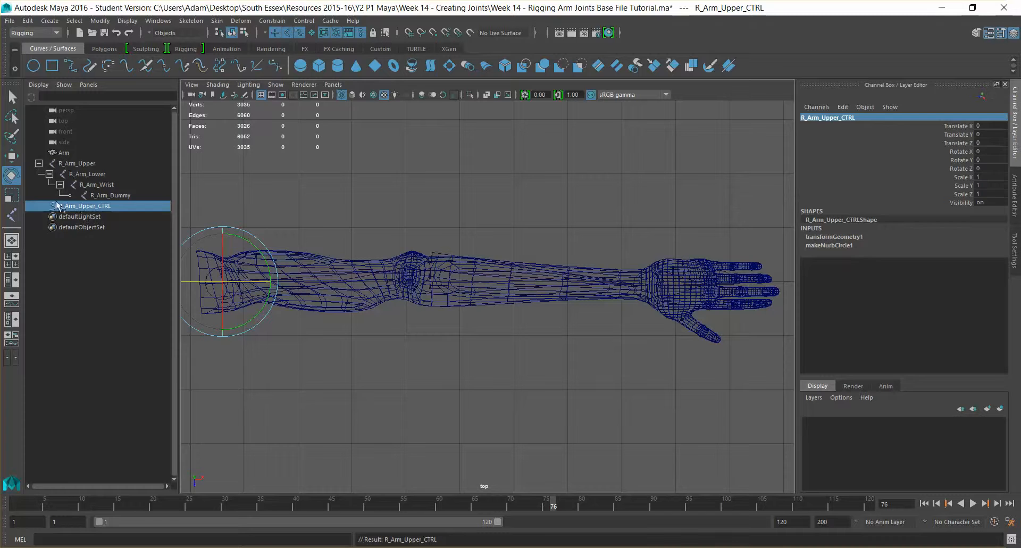
click(86, 251)
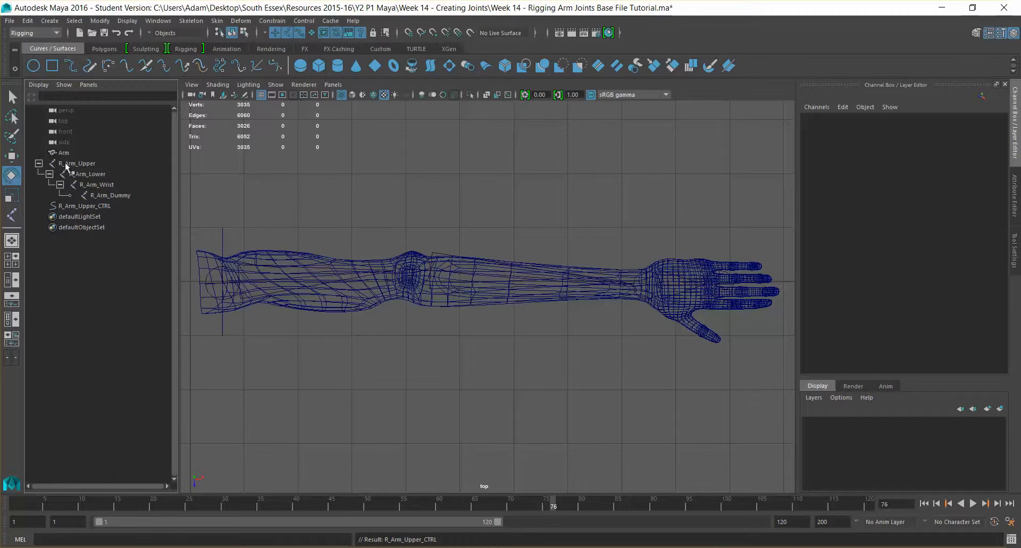
click(65, 206)
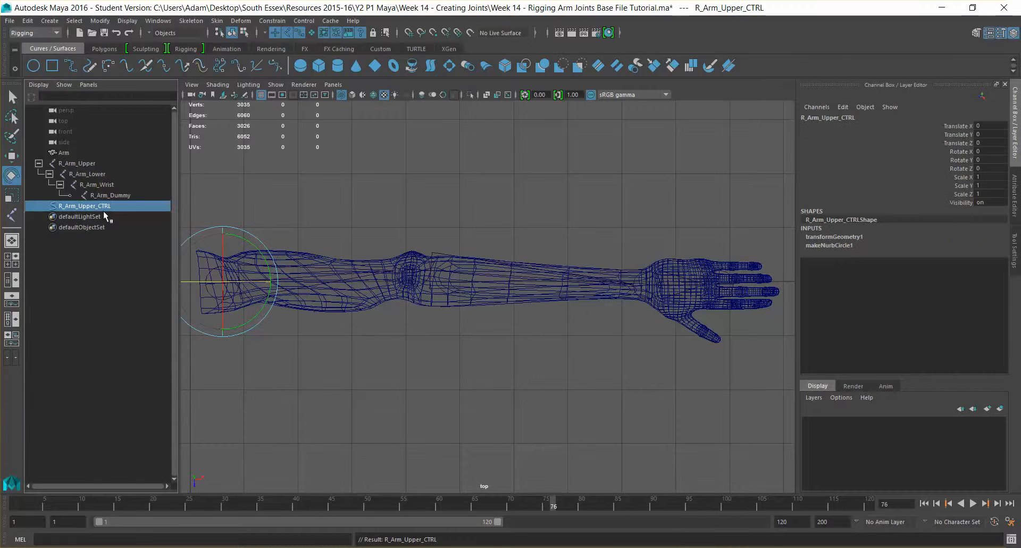
Duplicate the upper-arm control circle, move the copy to the elbow, and hide polygon meshes.
key(ctrl+d)
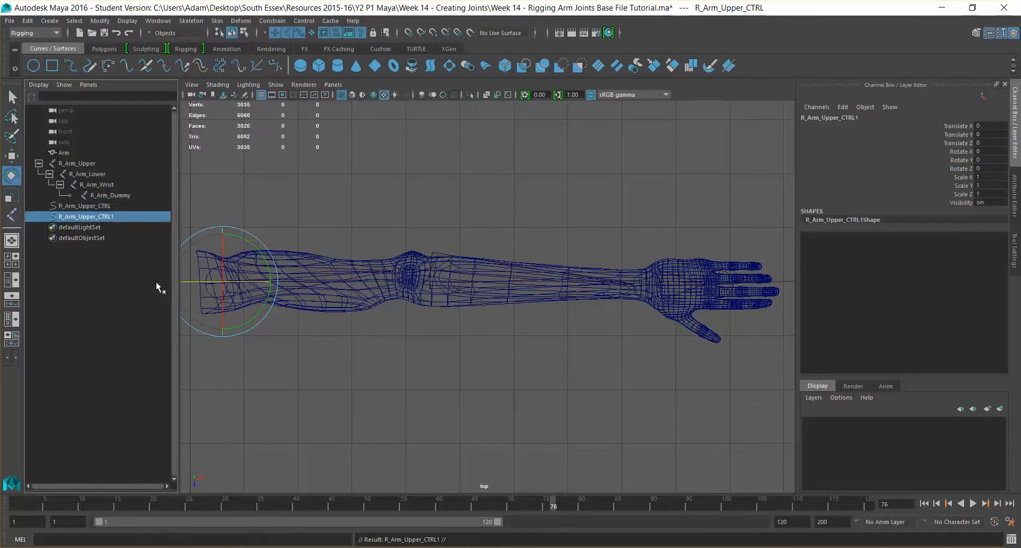
key(w)
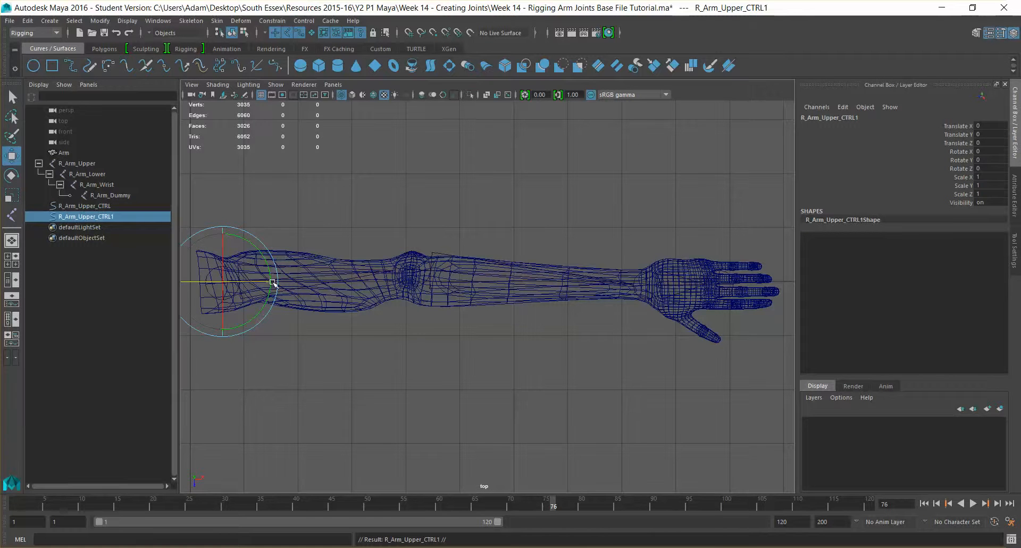
drag(269, 282, 464, 281)
scroll(460, 279, up, 5)
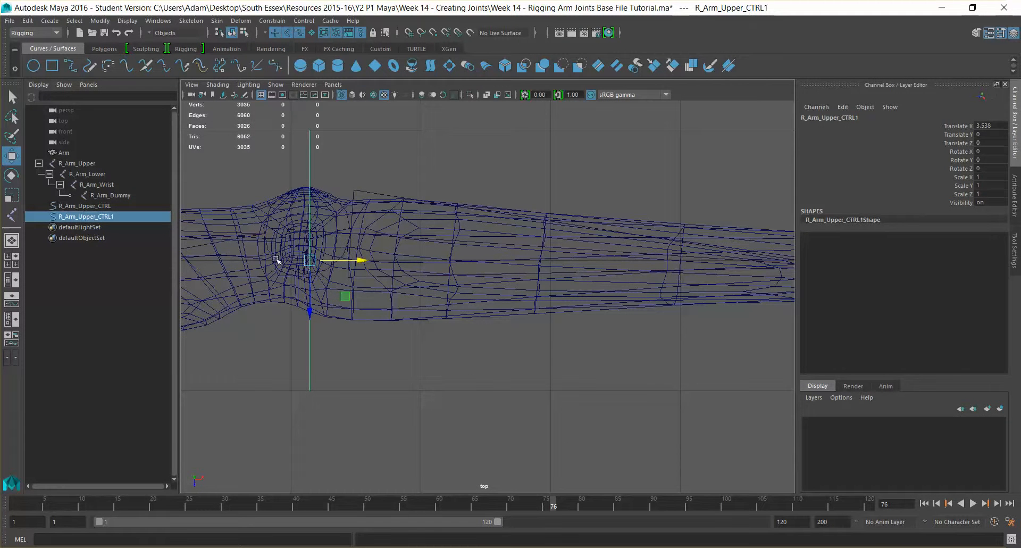
click(276, 86)
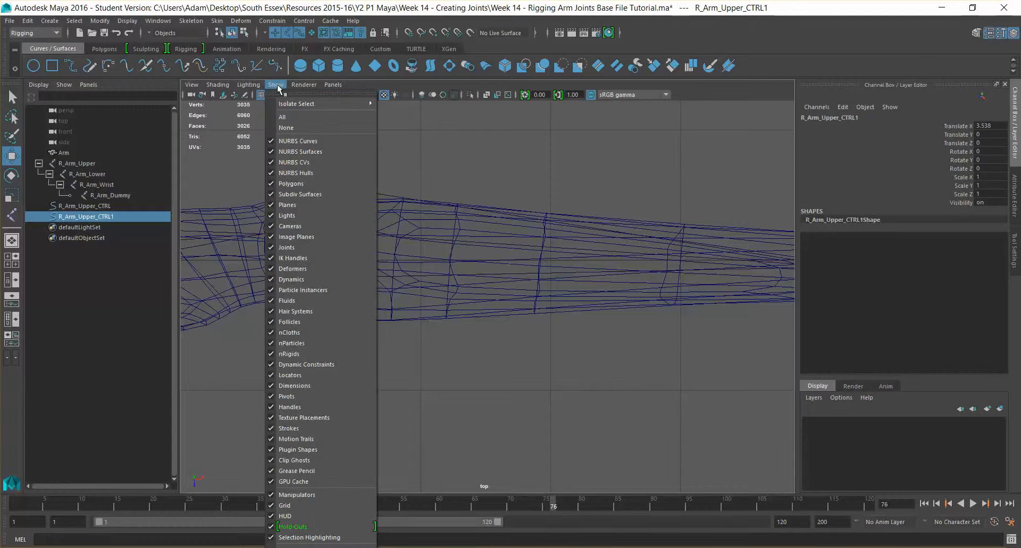
click(316, 184)
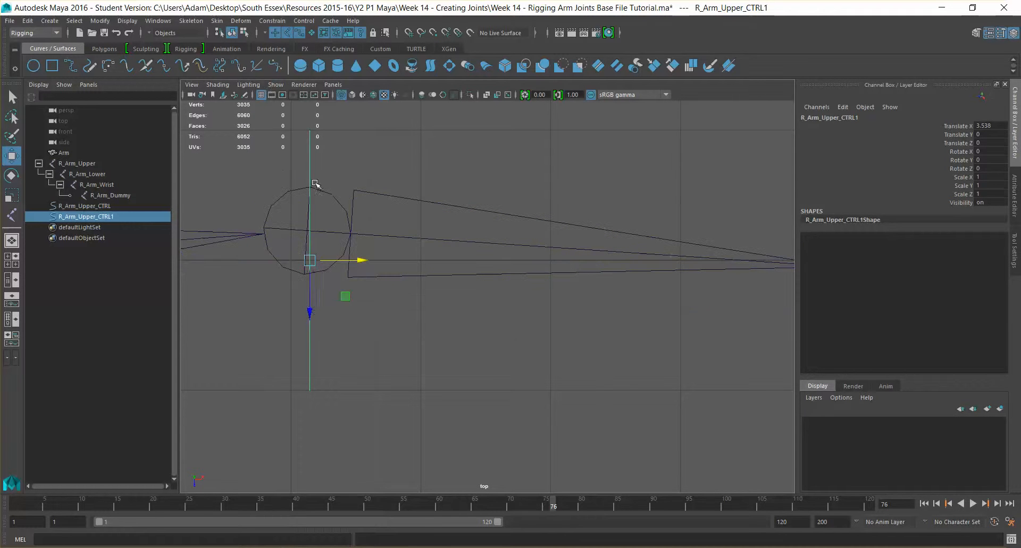
Align the elbow circle onto the elbow joint and freeze its transformations.
drag(307, 296, 308, 283)
drag(359, 231, 362, 232)
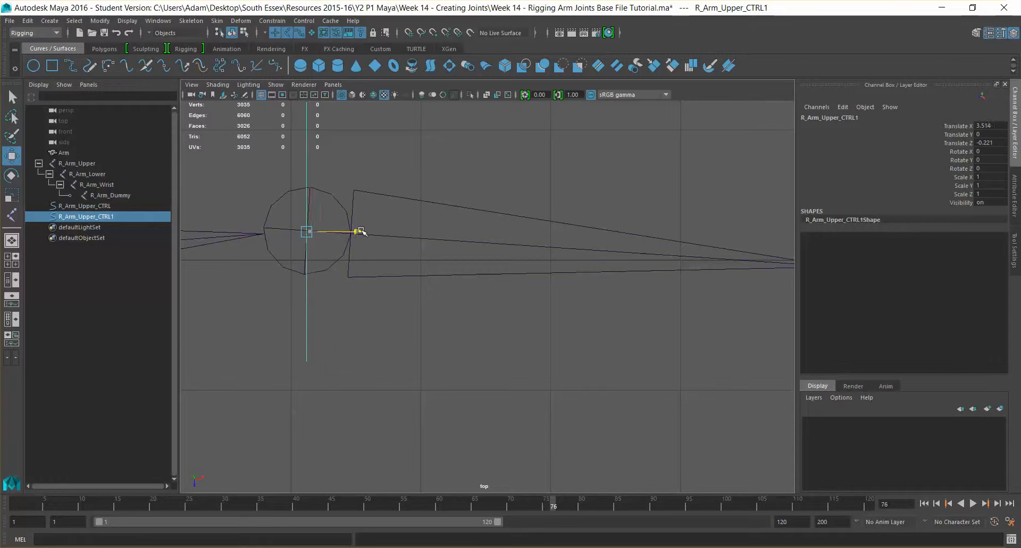
scroll(361, 232, down, 5)
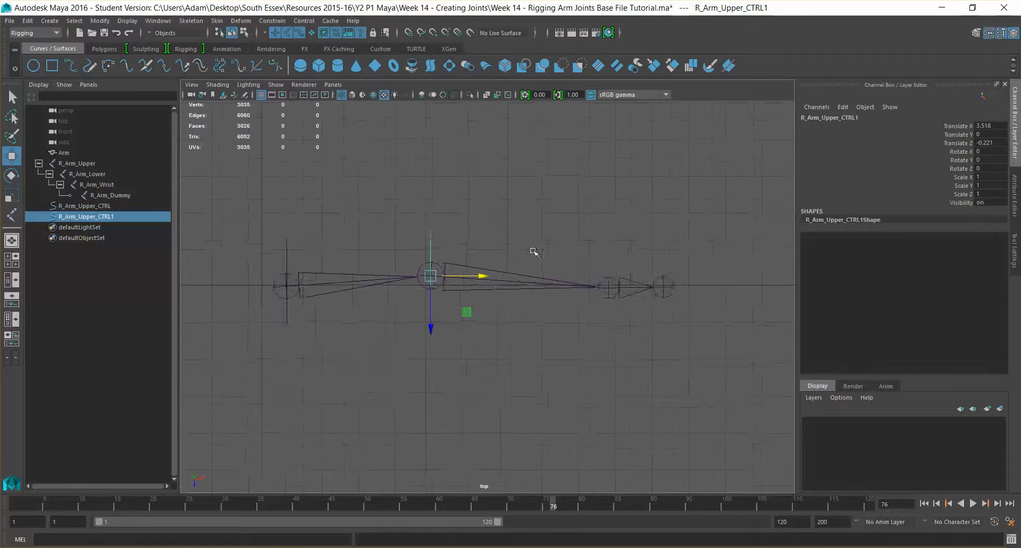
alt+middle_drag(531, 248, 404, 251)
alt+middle_drag(469, 244, 545, 240)
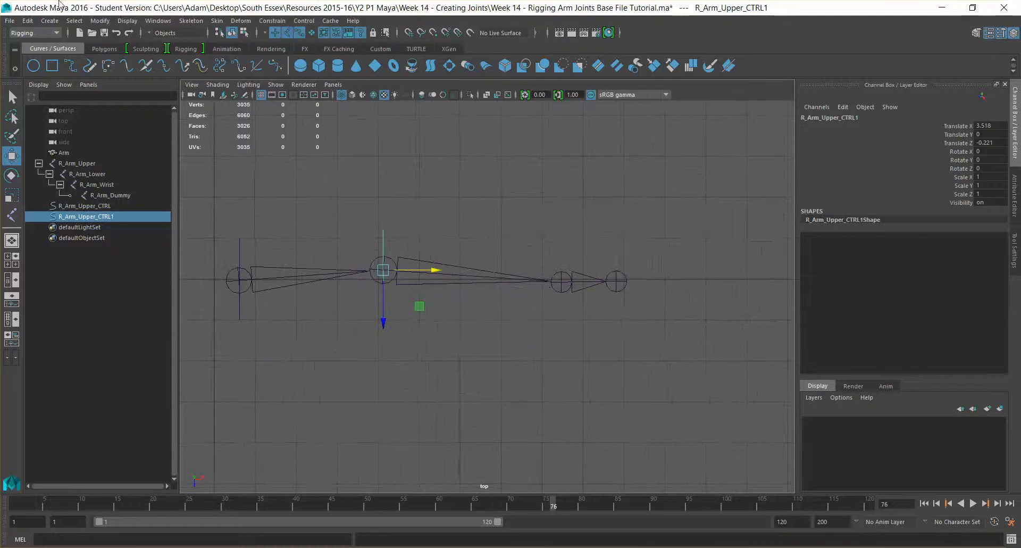
click(100, 20)
click(136, 70)
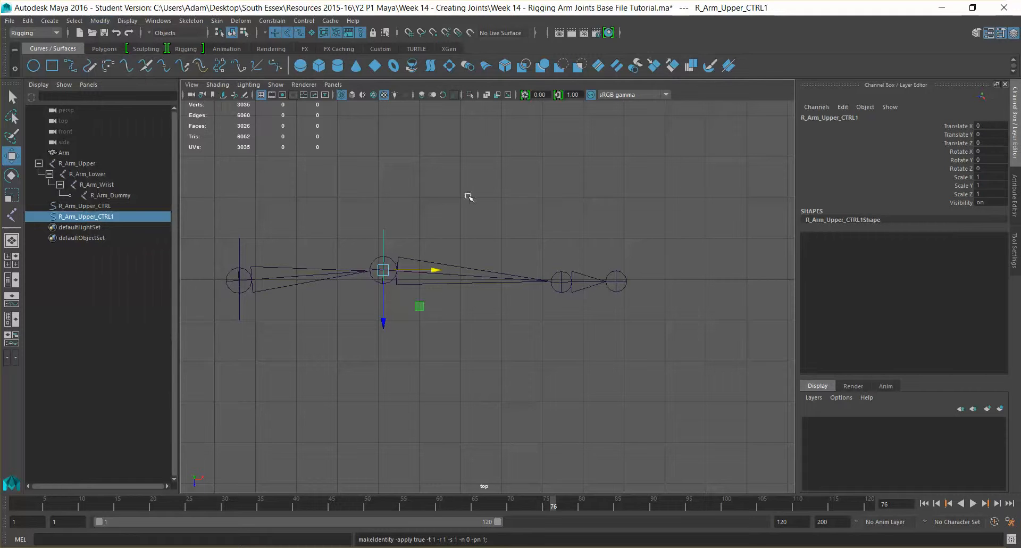
Duplicate the elbow circle, place it on the wrist joint, and freeze its transformations.
key(ctrl+d)
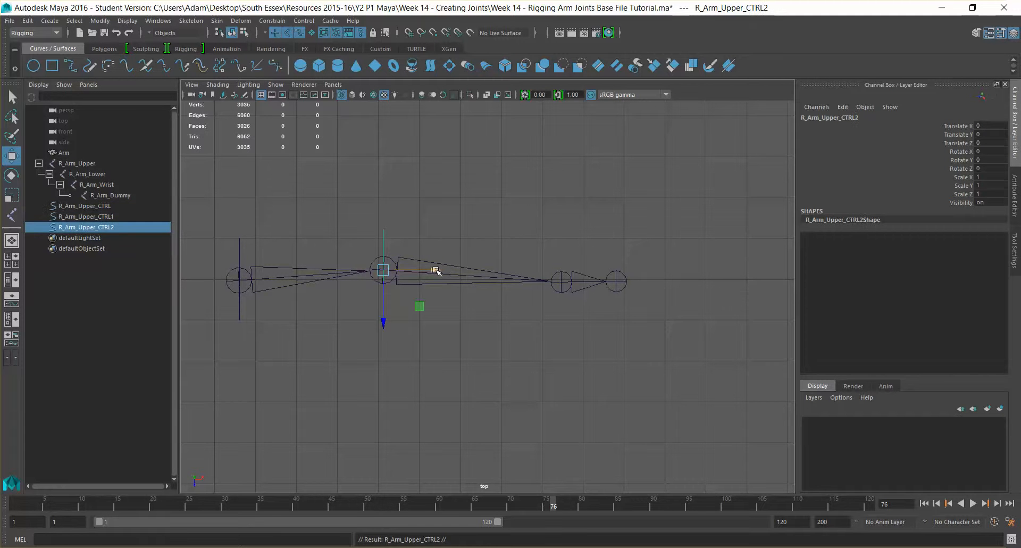
drag(435, 270, 615, 281)
drag(564, 317, 563, 326)
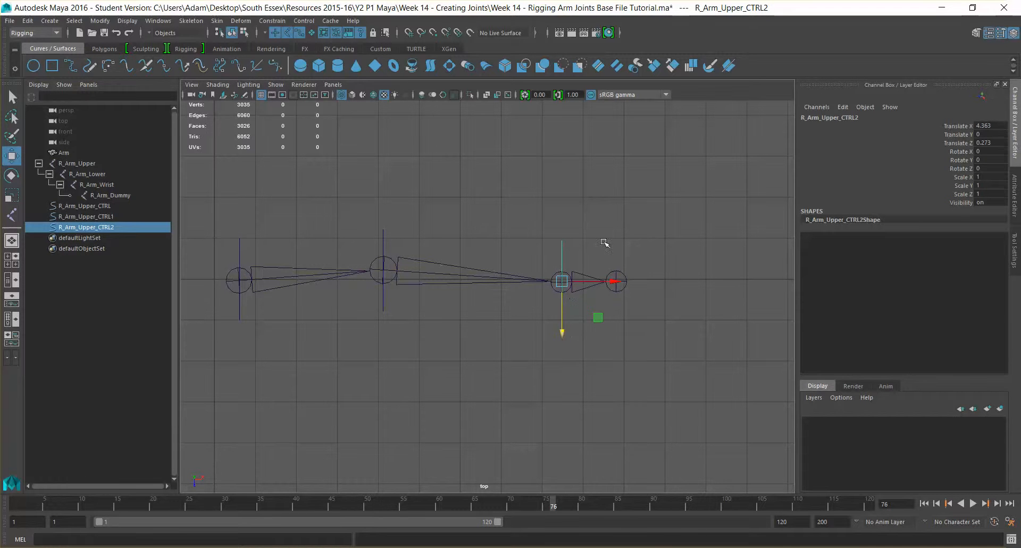
scroll(611, 213, up, 1)
alt+middle_drag(581, 201, 620, 206)
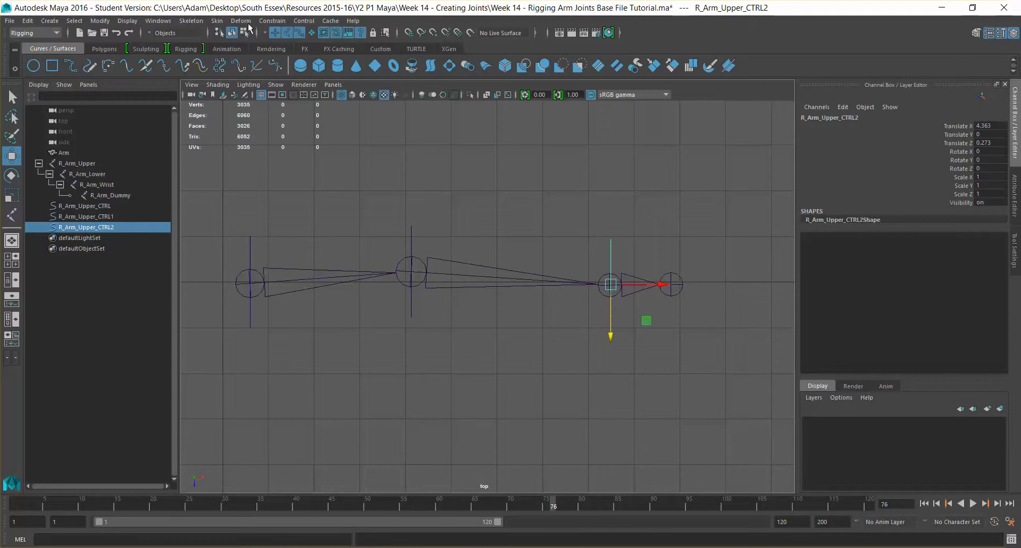
click(100, 21)
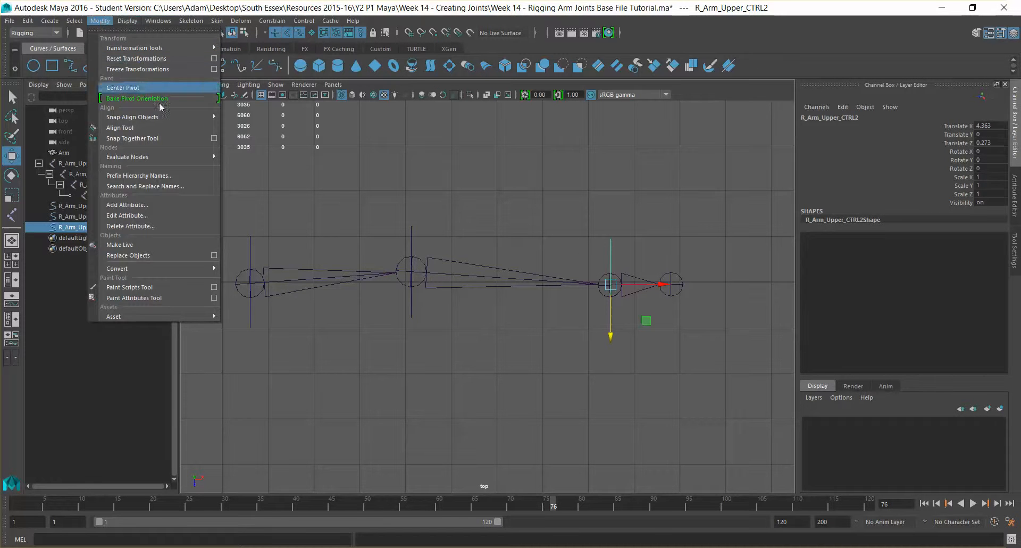
click(151, 69)
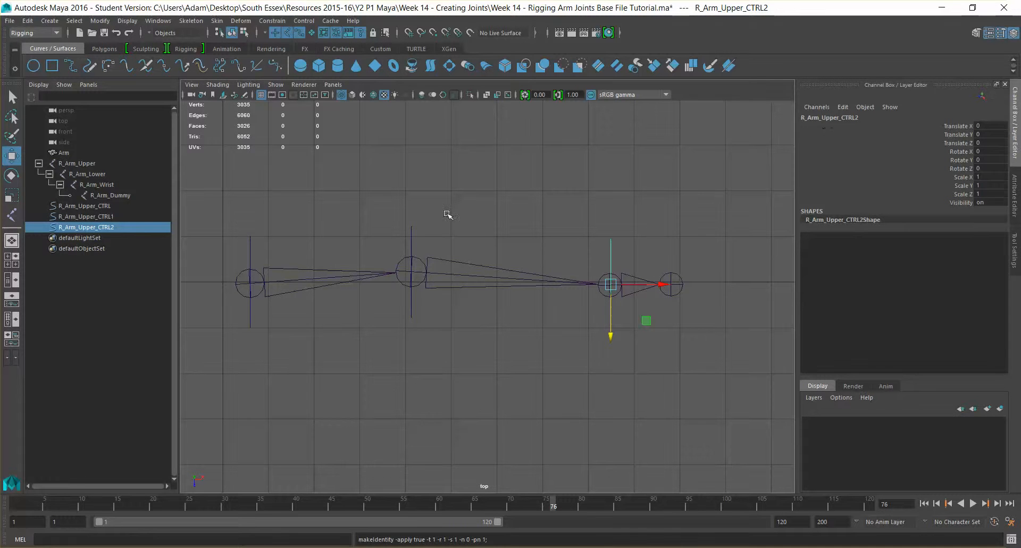
click(411, 228)
Rename the elbow circle R_Arm_Upper_CTRL1 to R_Arm_Lower_CTRL in the Outliner.
double_click(811, 118)
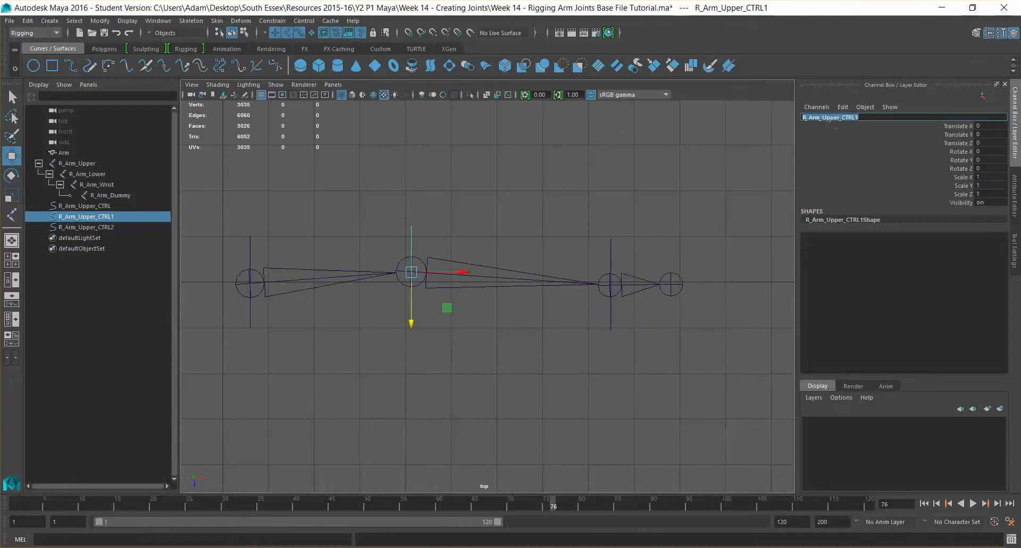
double_click(100, 217)
drag(81, 217, 102, 217)
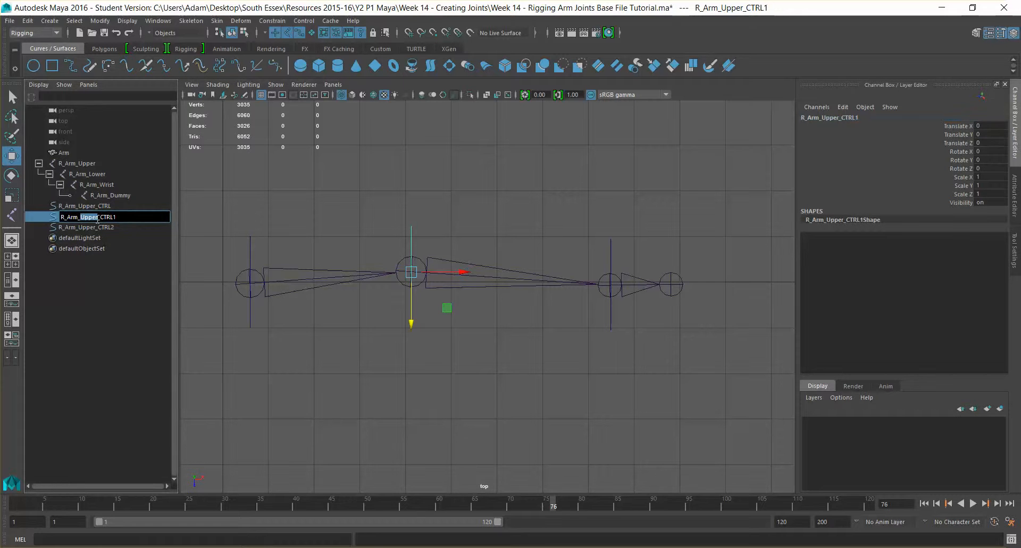
text(Lower)
click(133, 218)
key(Return)
Rename the wrist circle R_Arm_Upper_CTRL2 to R_Arm_Wrist_CTRL.
click(84, 228)
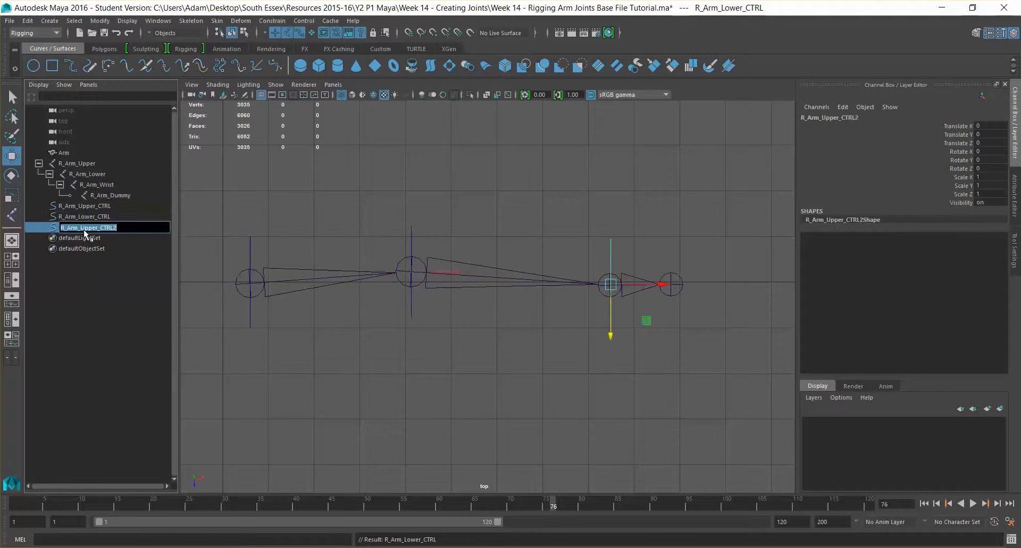
double_click(95, 227)
text(Wrist)
click(118, 228)
key(BackSpace)
key(Return)
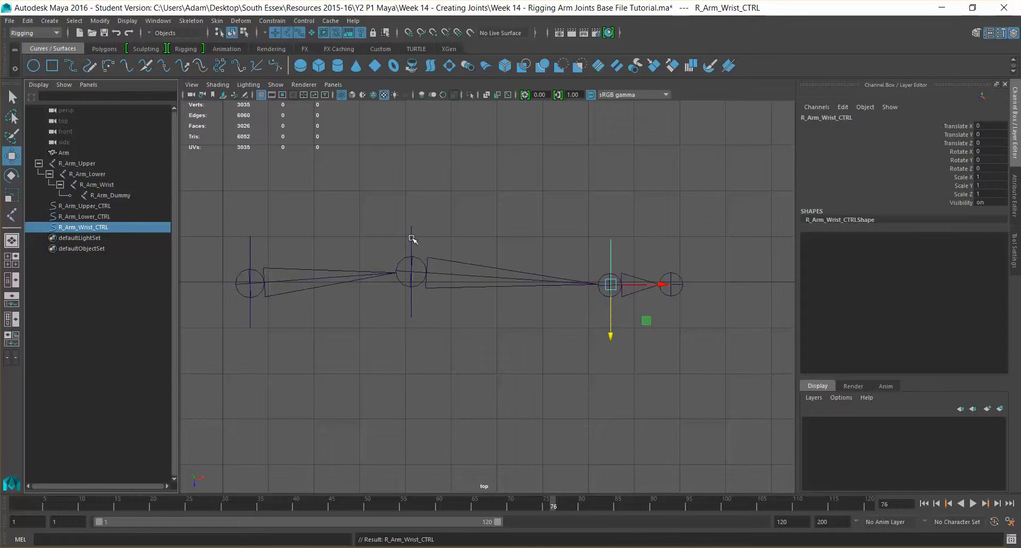
drag(648, 260, 648, 261)
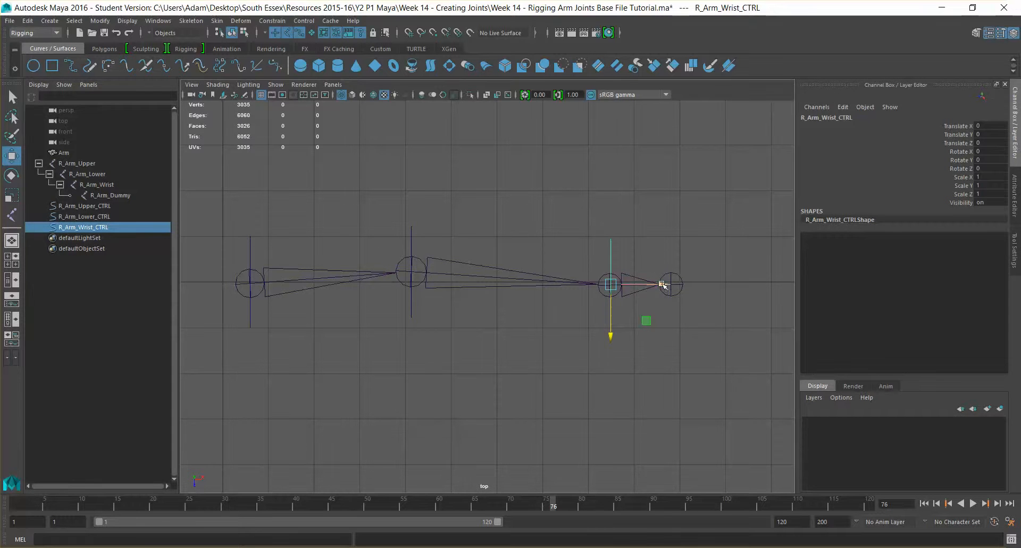
Parent R_Arm_Wrist_CTRL under R_Arm_Lower_CTRL and check the hierarchy in the Outliner.
shift+click(411, 238)
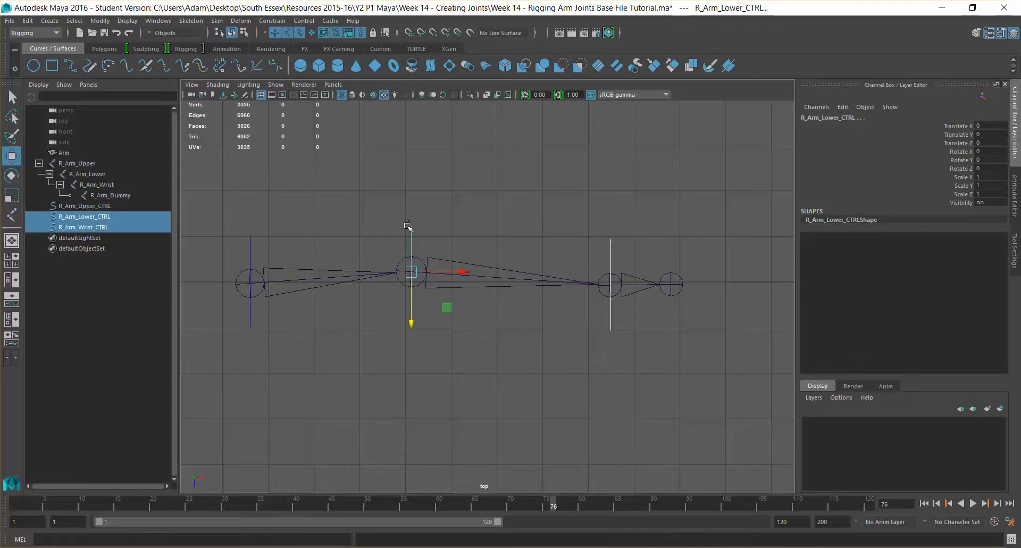
key(p)
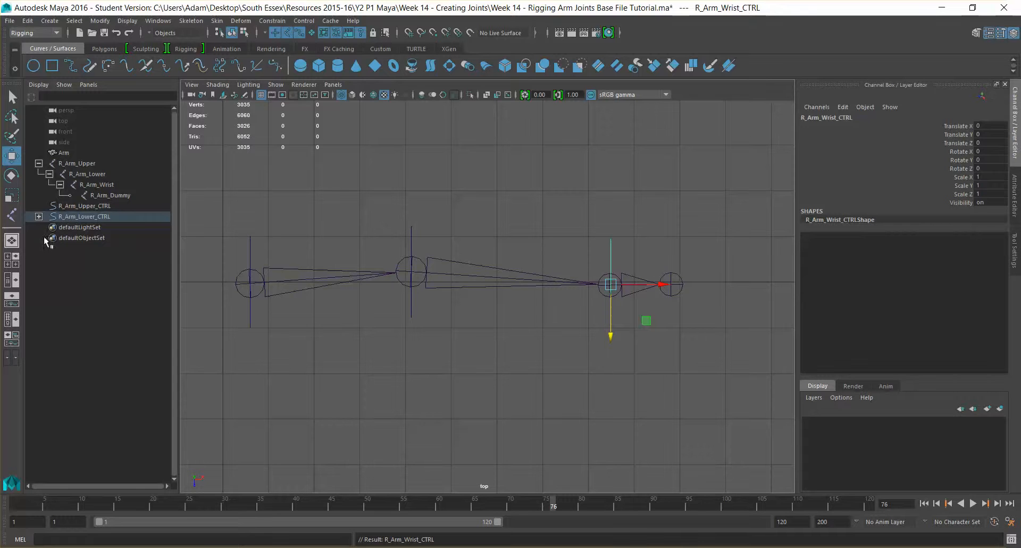
click(39, 217)
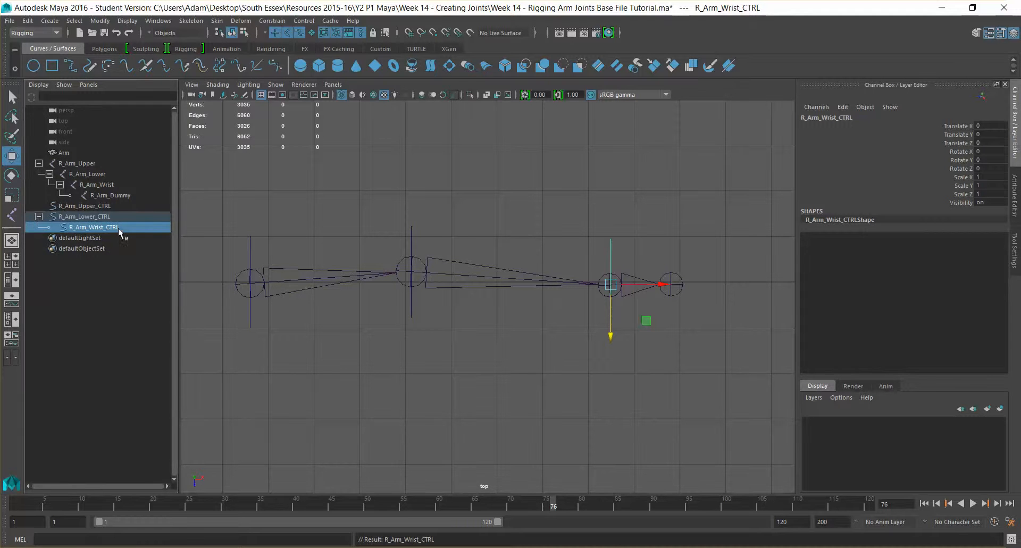
click(88, 216)
click(104, 225)
click(88, 217)
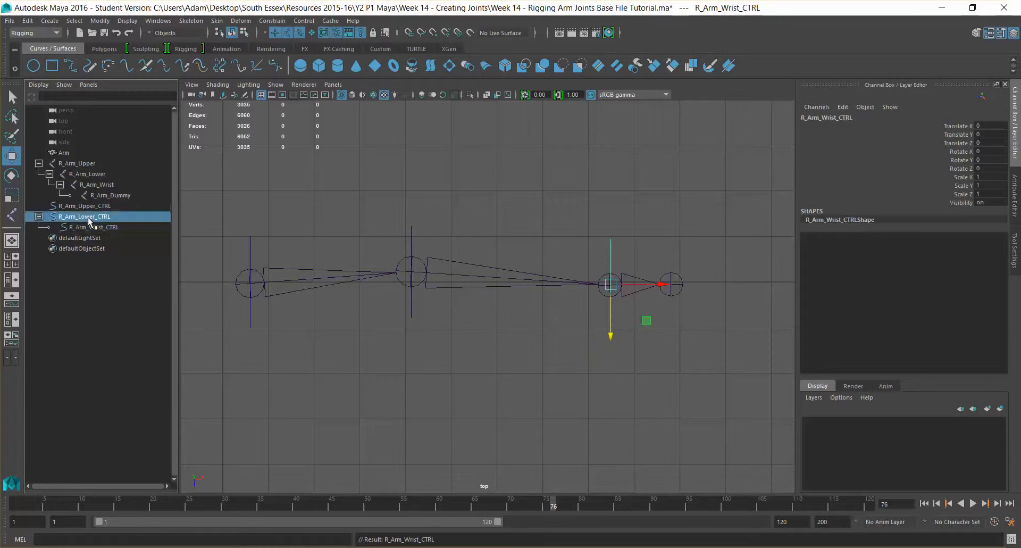
click(98, 226)
click(103, 220)
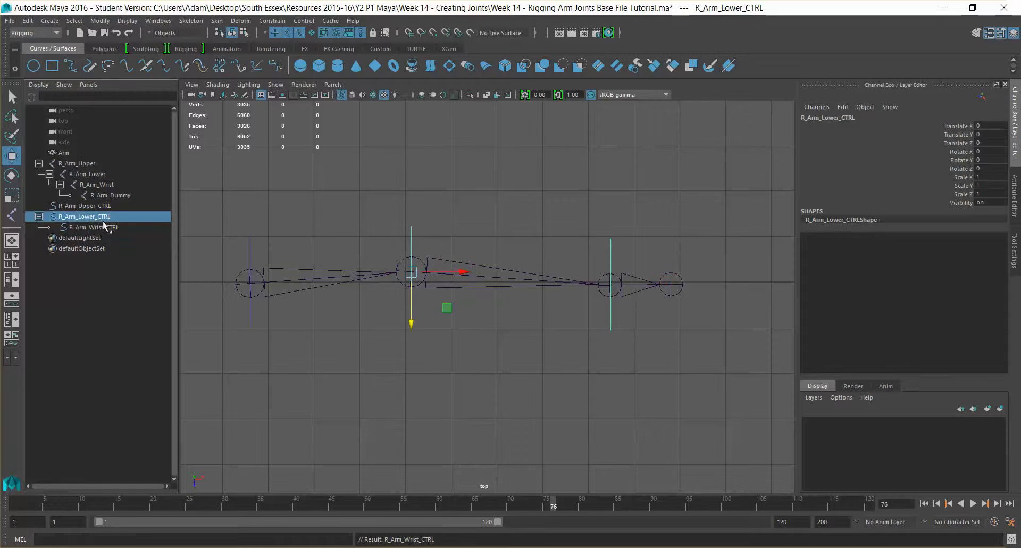
click(109, 226)
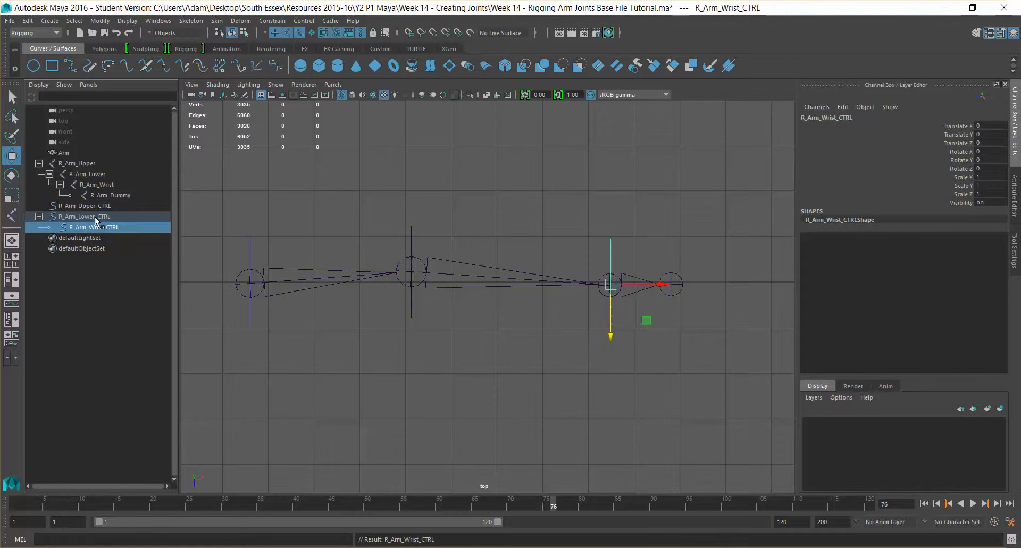
Test-rotate the elbow control, undo, then parent R_Arm_Lower_CTRL under R_Arm_Upper_CTRL.
key(Up)
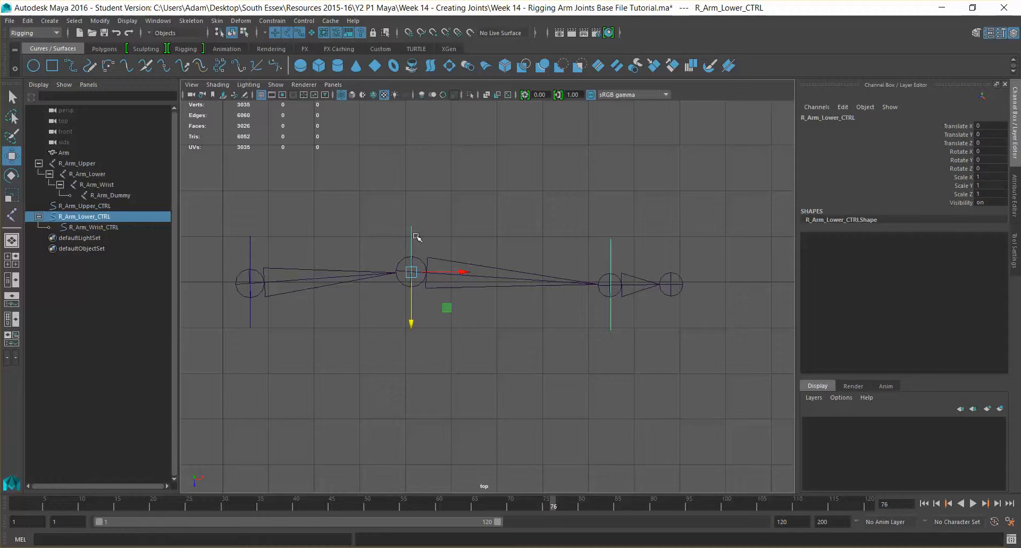
key(e)
drag(453, 245, 438, 225)
key(ctrl+z)
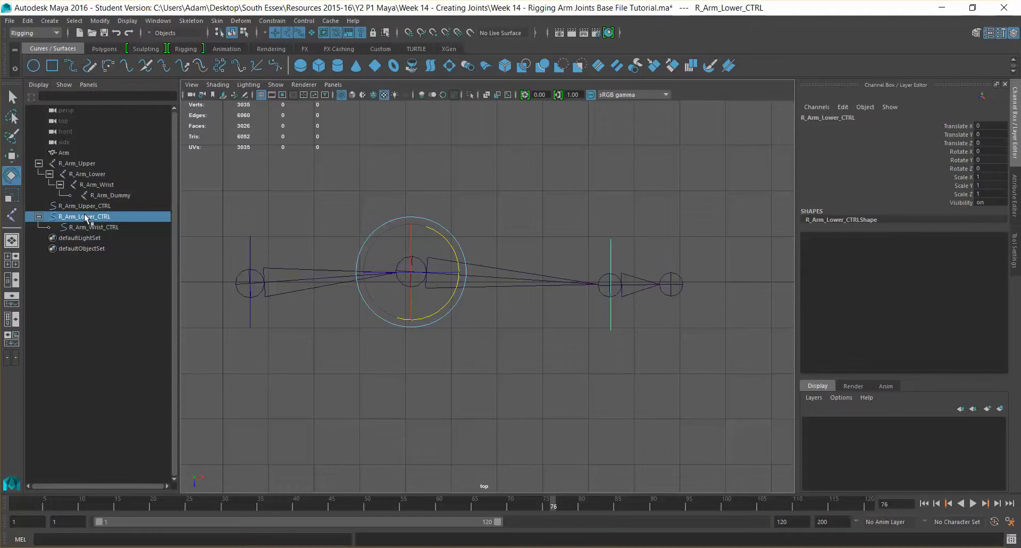
middle_drag(81, 216, 87, 211)
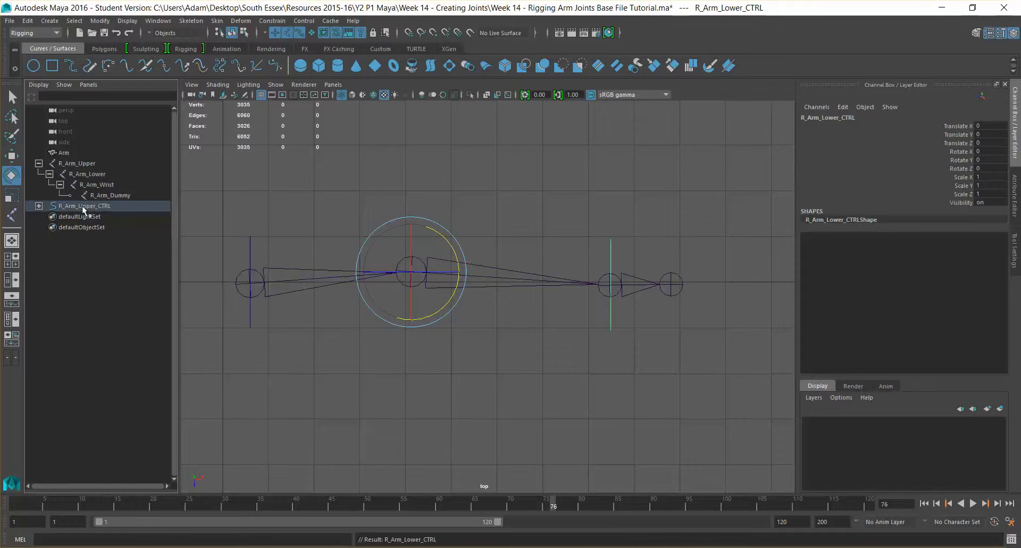
Expand the control hierarchy in the Outliner and test-rotate R_Arm_Upper_CTRL, then undo.
click(39, 206)
click(49, 217)
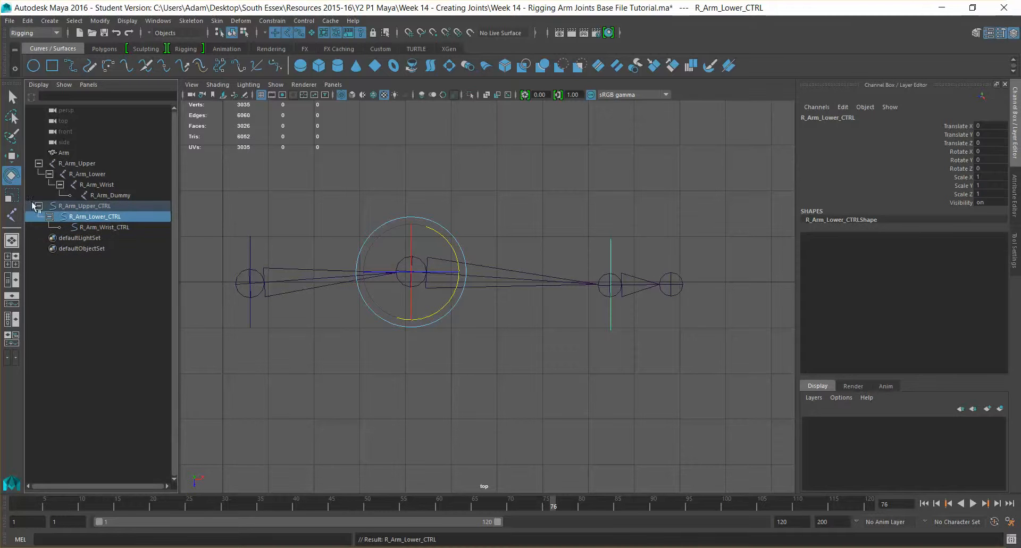
click(94, 205)
click(94, 217)
click(107, 227)
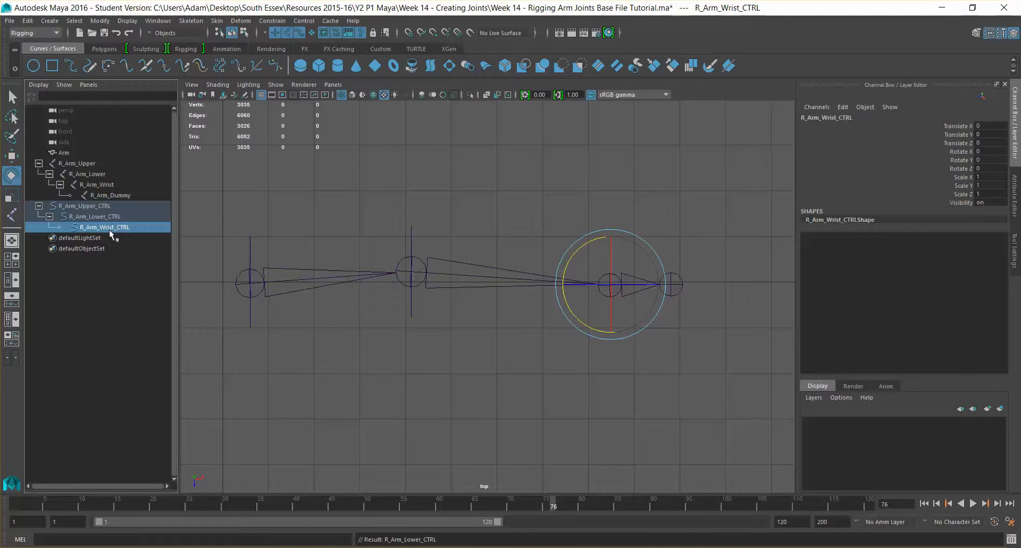
click(66, 208)
drag(282, 242, 265, 224)
key(ctrl+z)
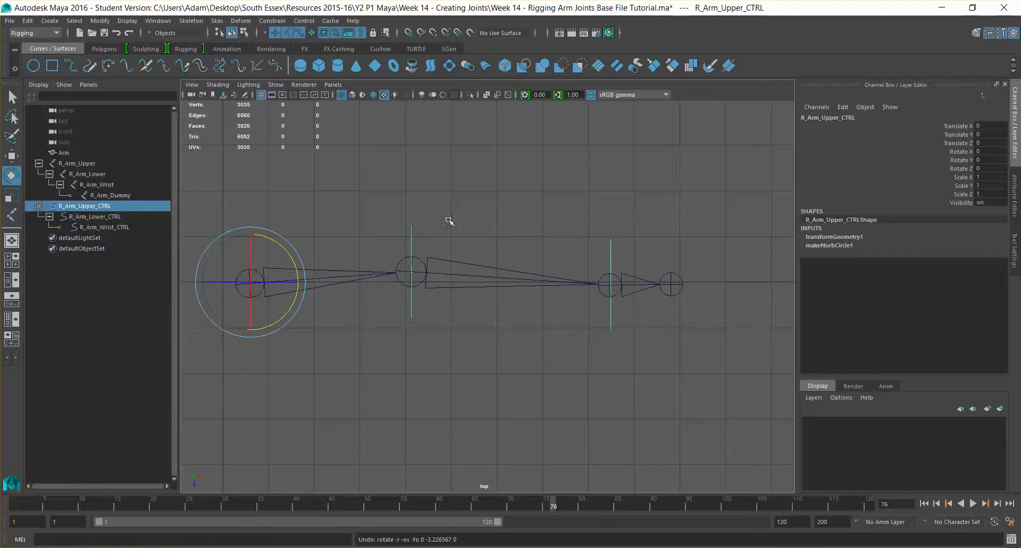
Inspect the R_Arm_Lower and R_Arm_Upper joints and the upper-arm control by selecting each.
drag(600, 208, 624, 247)
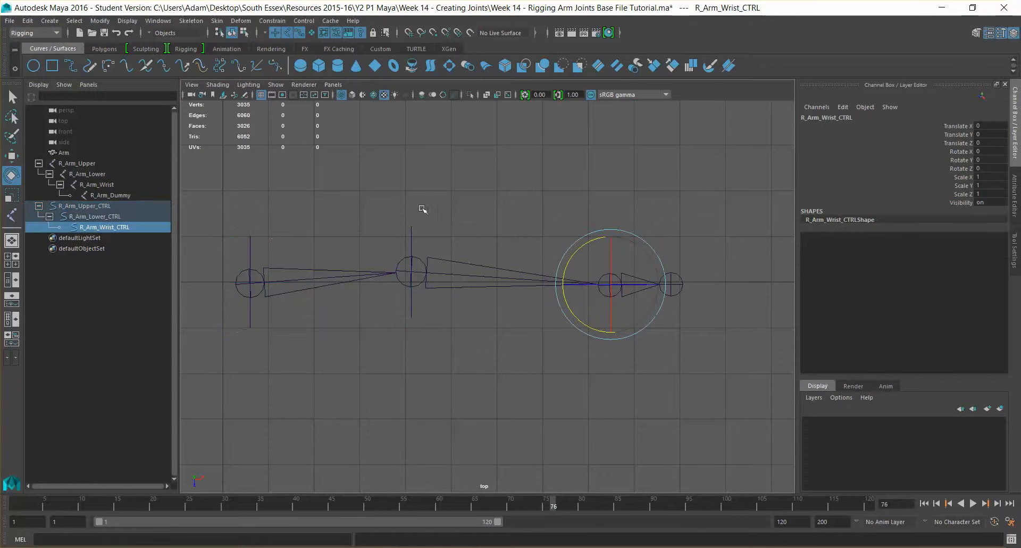
click(453, 217)
click(456, 271)
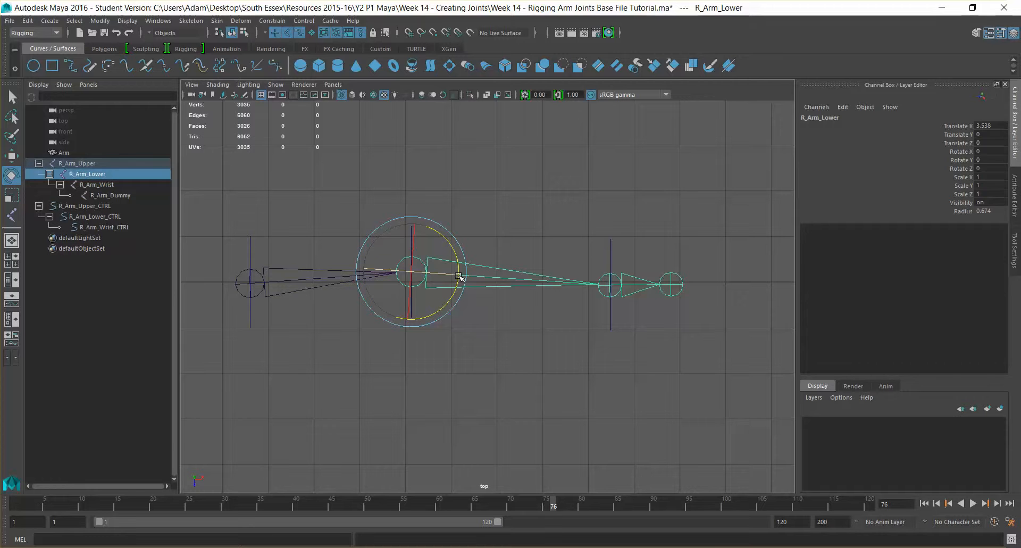
click(506, 218)
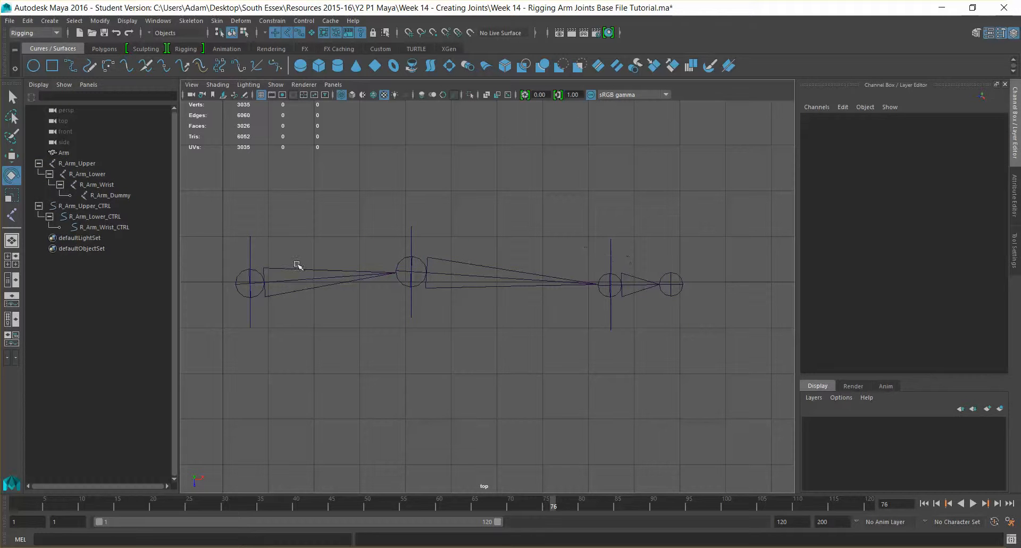
click(263, 270)
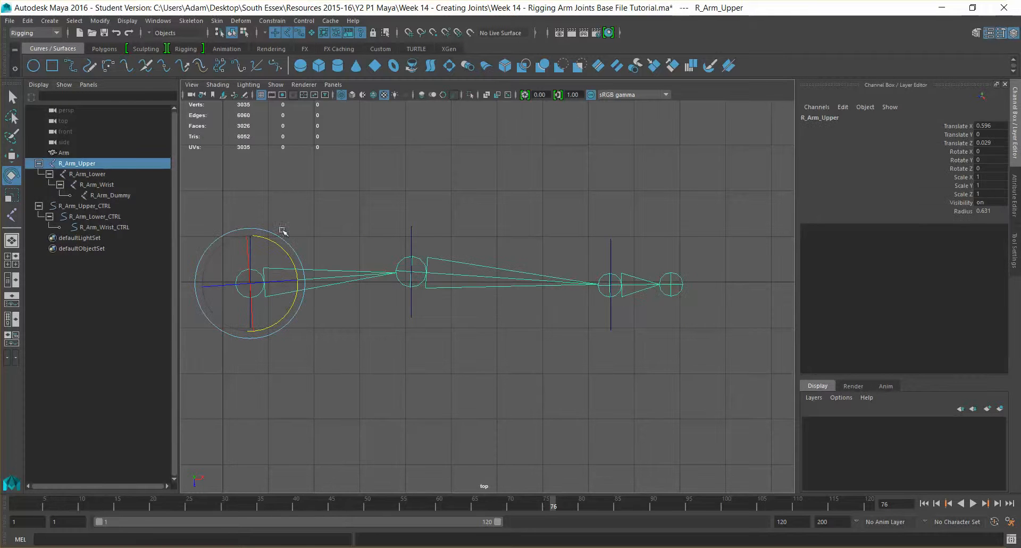
click(262, 214)
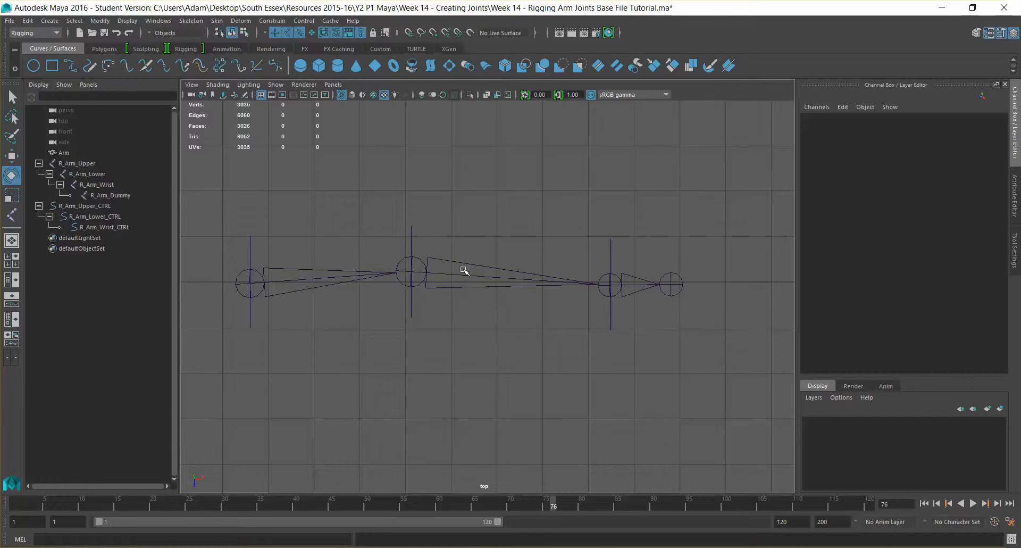
click(77, 173)
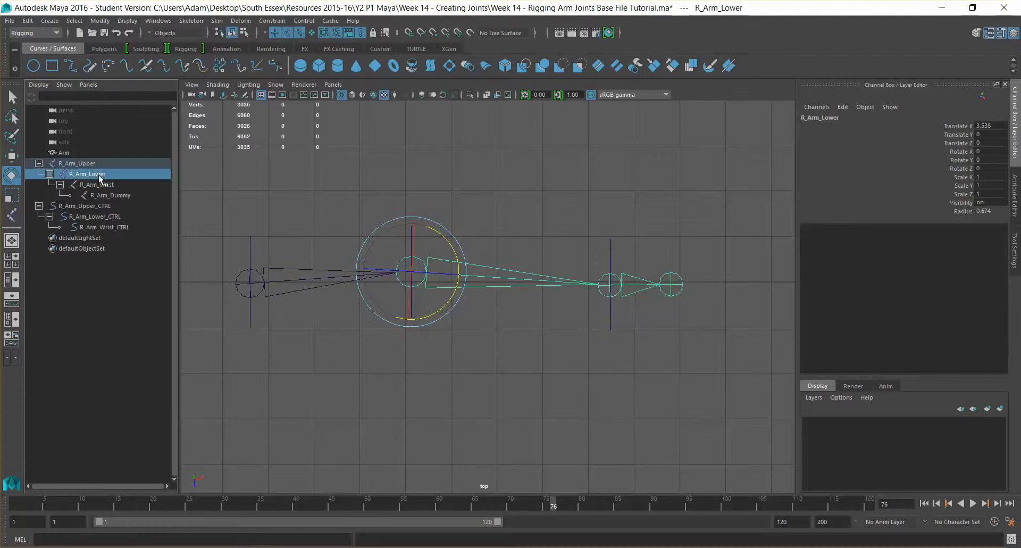
click(64, 206)
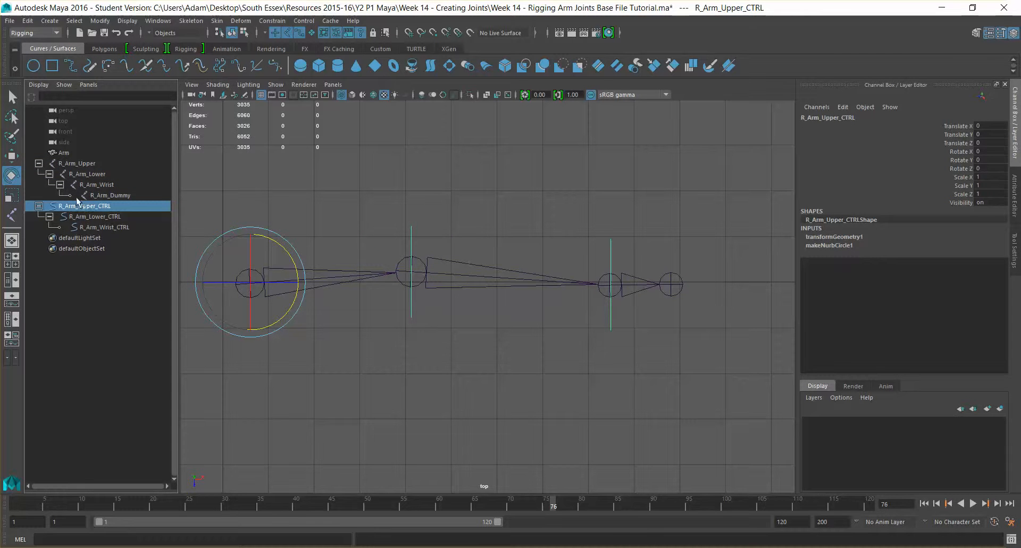
click(80, 174)
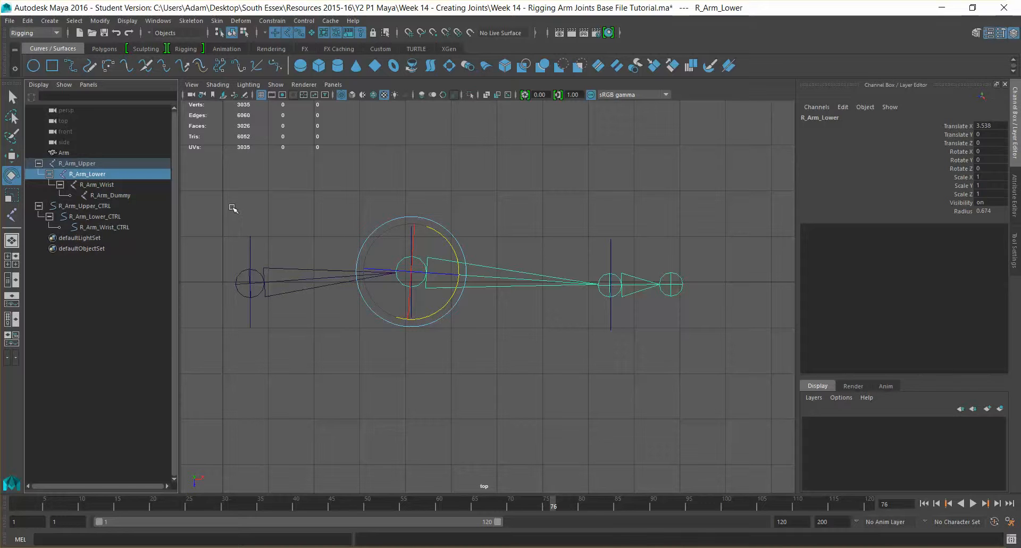
Select R_Arm_Upper_CTRL plus the R_Arm_Upper joint and open the Constrain menu.
click(496, 197)
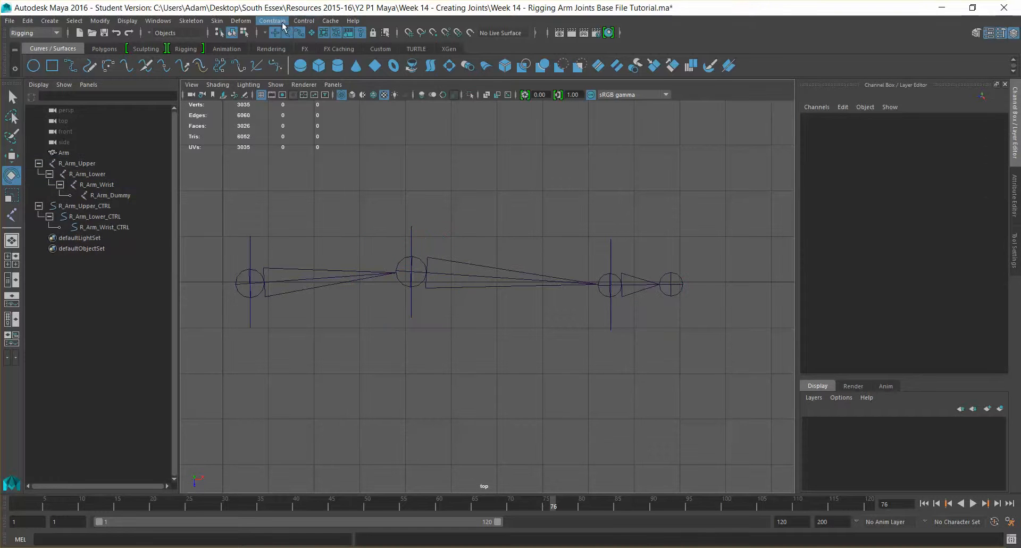
click(272, 21)
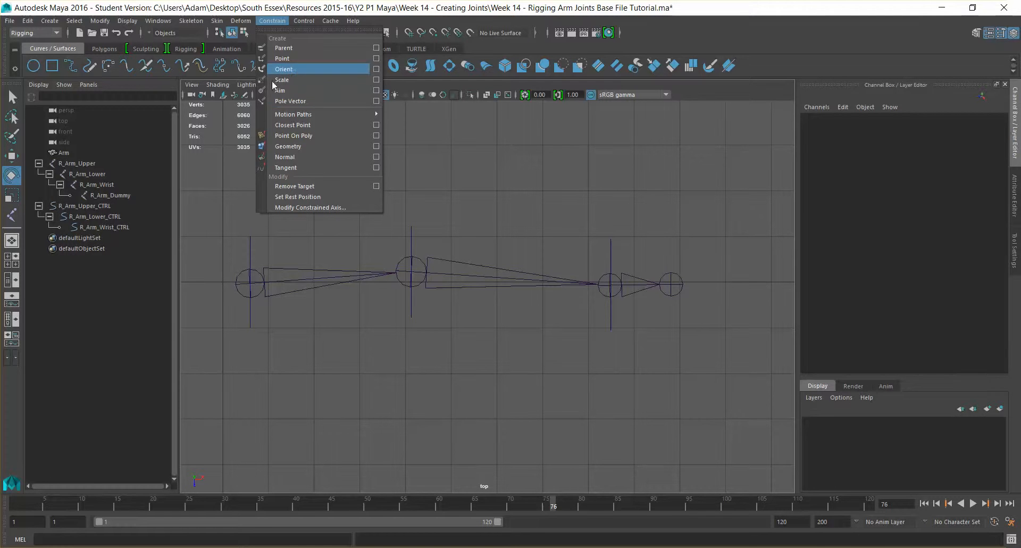
click(116, 206)
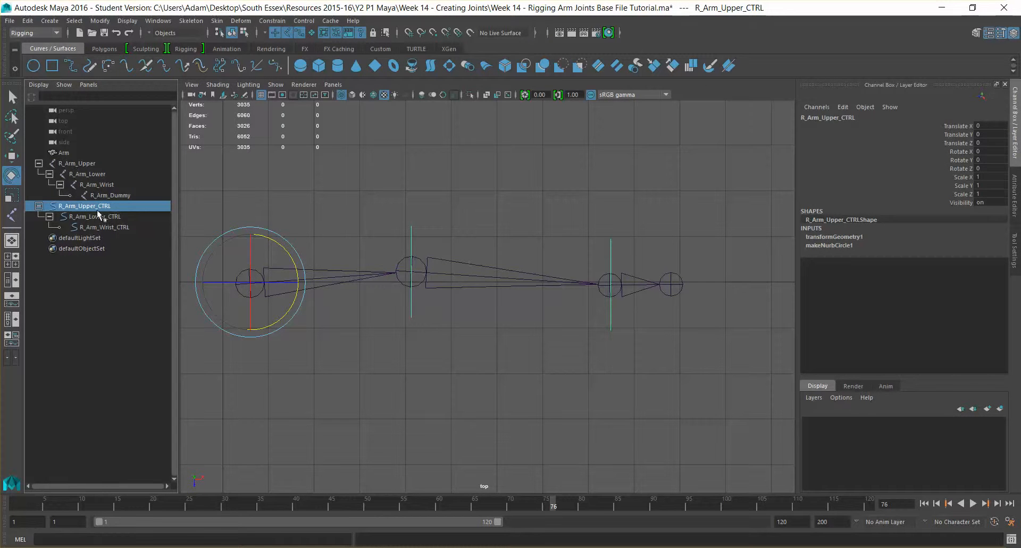
ctrl+click(90, 164)
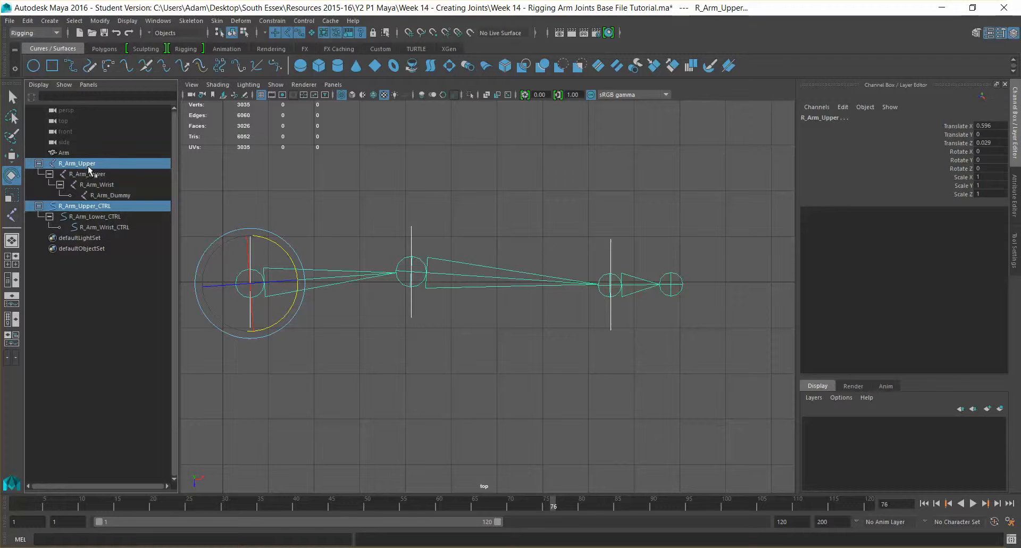
click(99, 207)
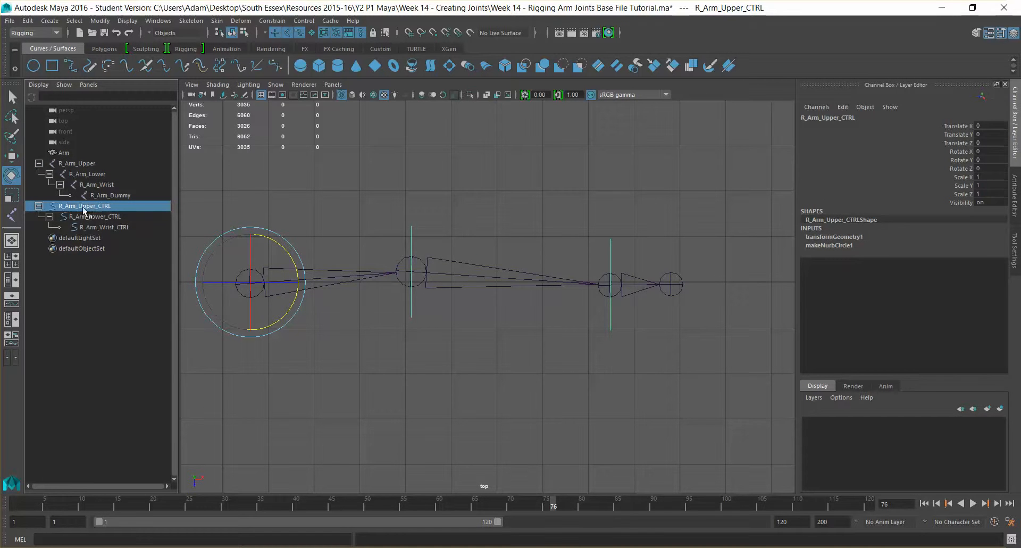
ctrl+click(86, 164)
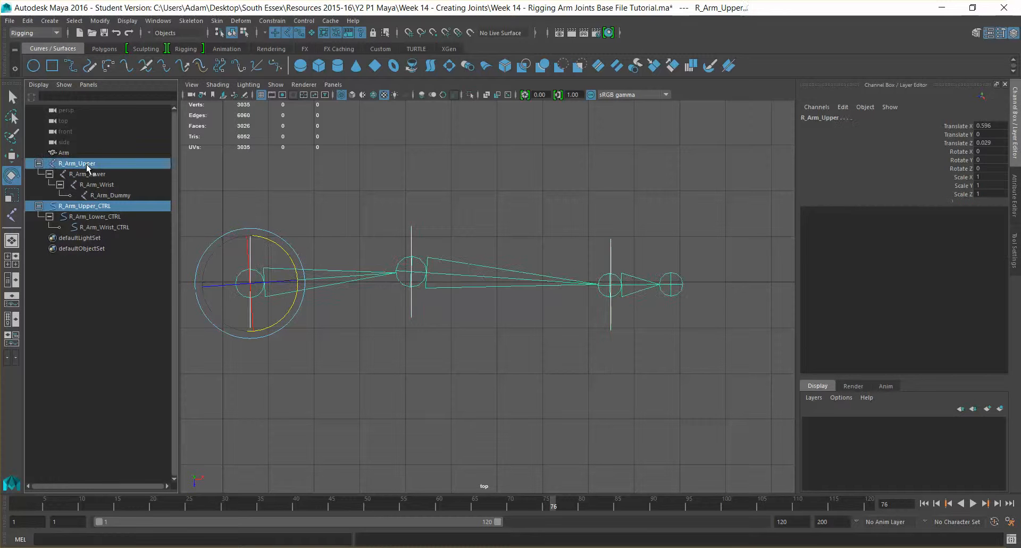
click(272, 20)
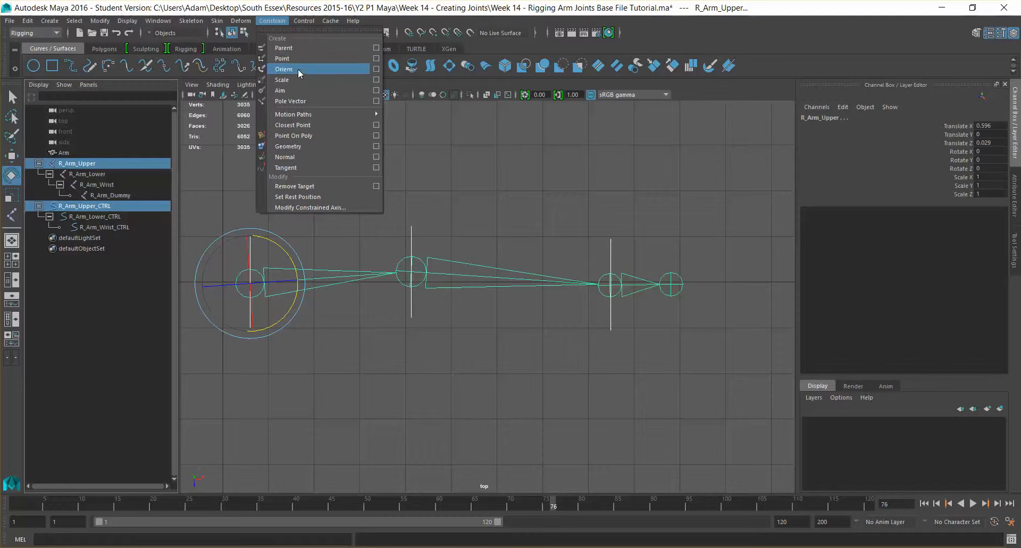
Orient-constrain R_Arm_Upper to R_Arm_Upper_CTRL with Maintain offset on, after undoing a twisted attempt.
click(376, 69)
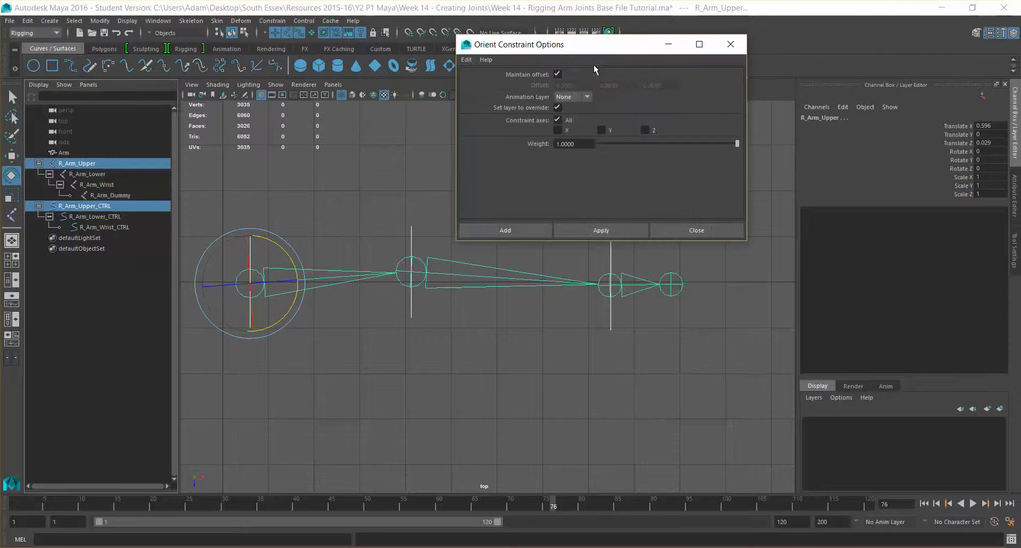
click(557, 75)
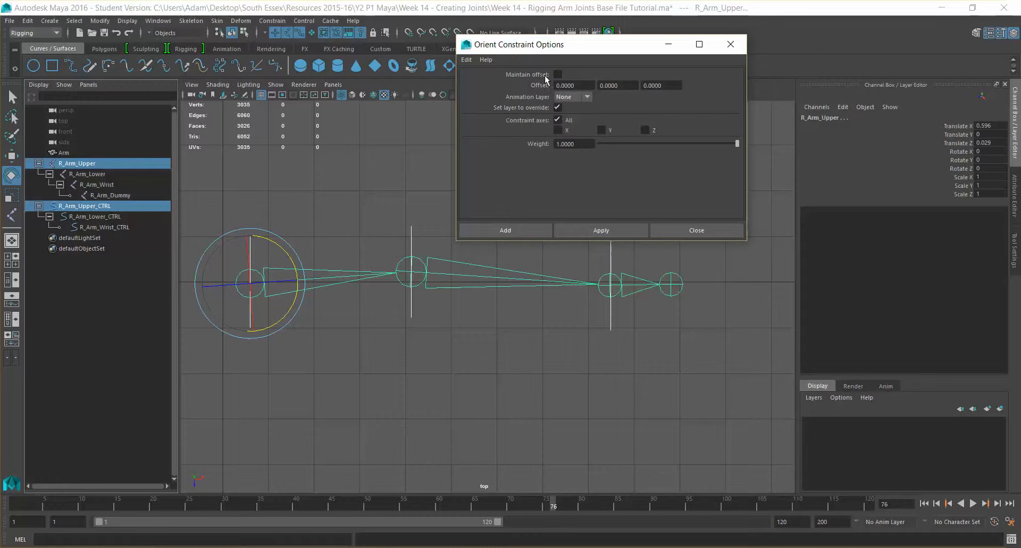
click(609, 230)
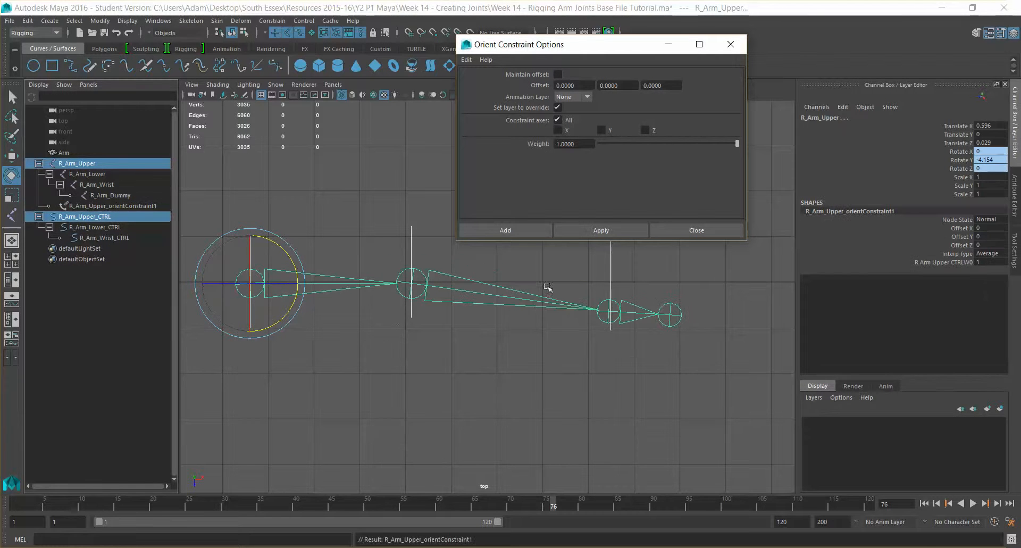
key(ctrl+z)
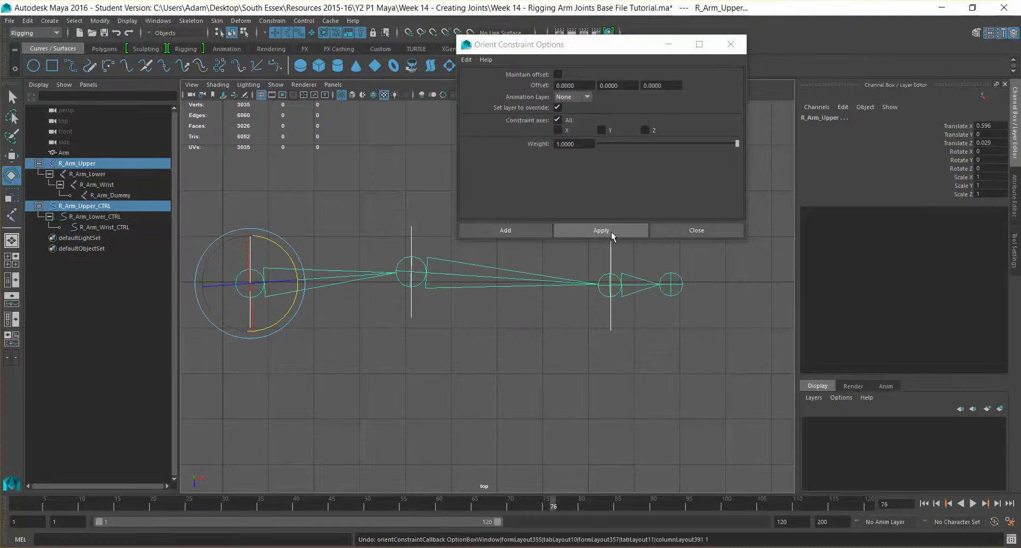
click(611, 231)
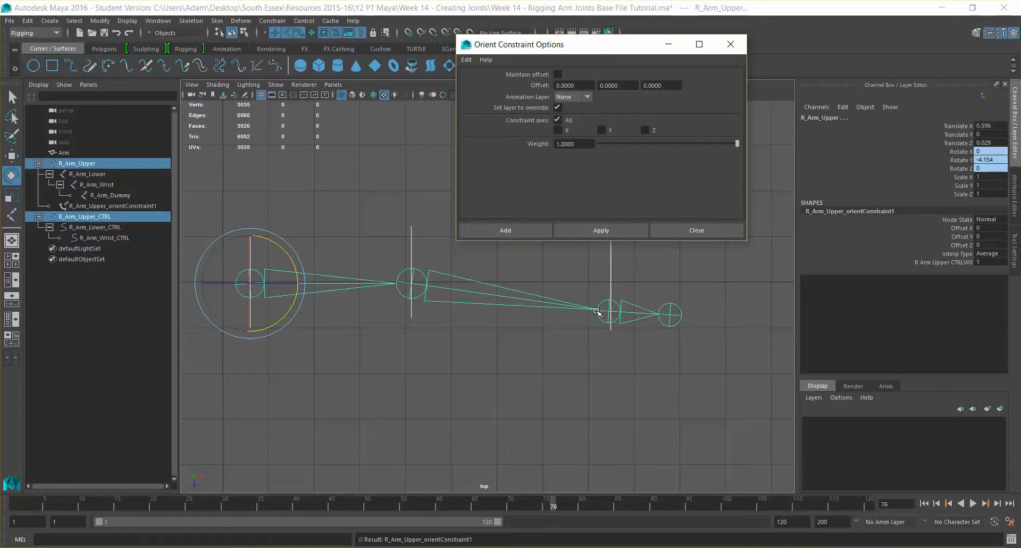
click(518, 346)
key(ctrl+z)
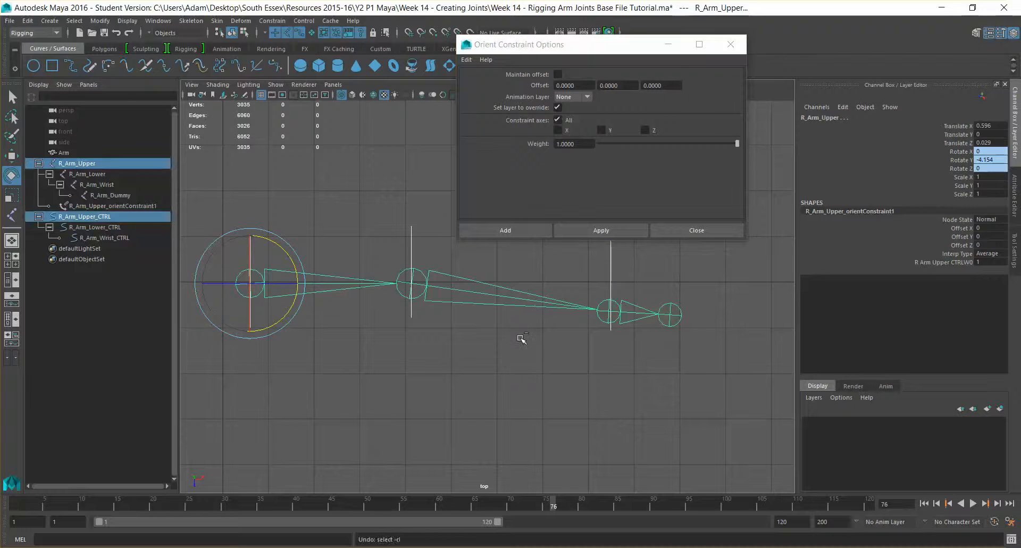
key(ctrl+z)
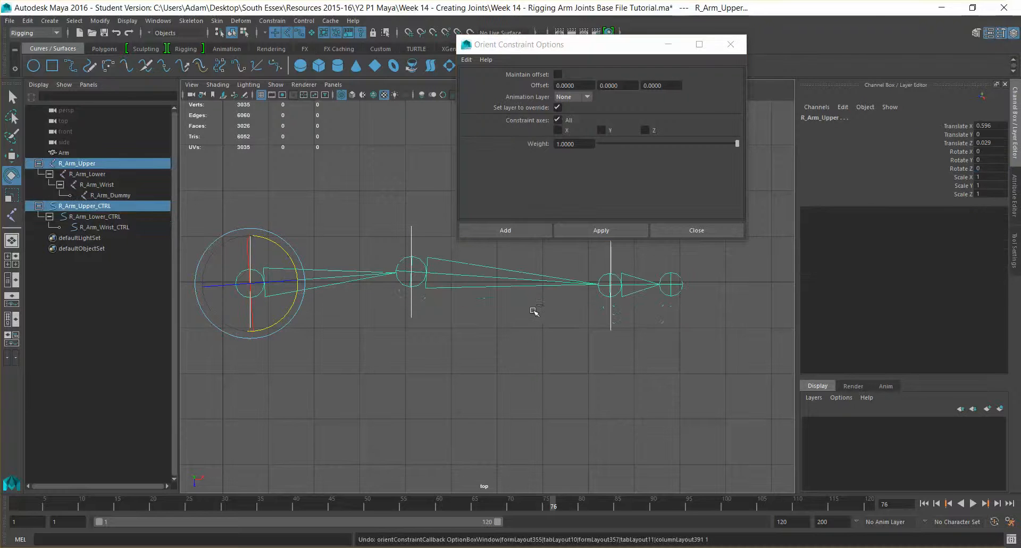
click(558, 75)
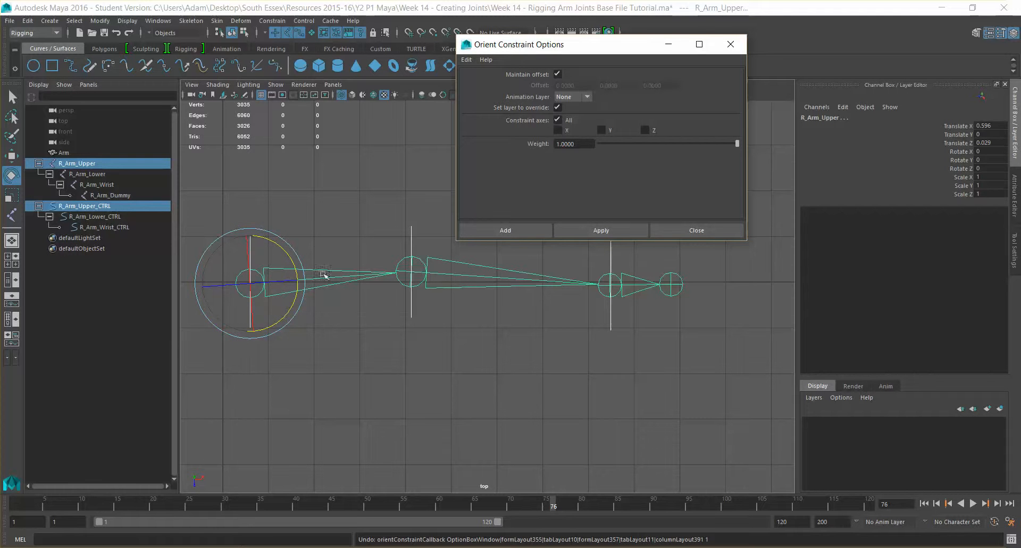
click(611, 232)
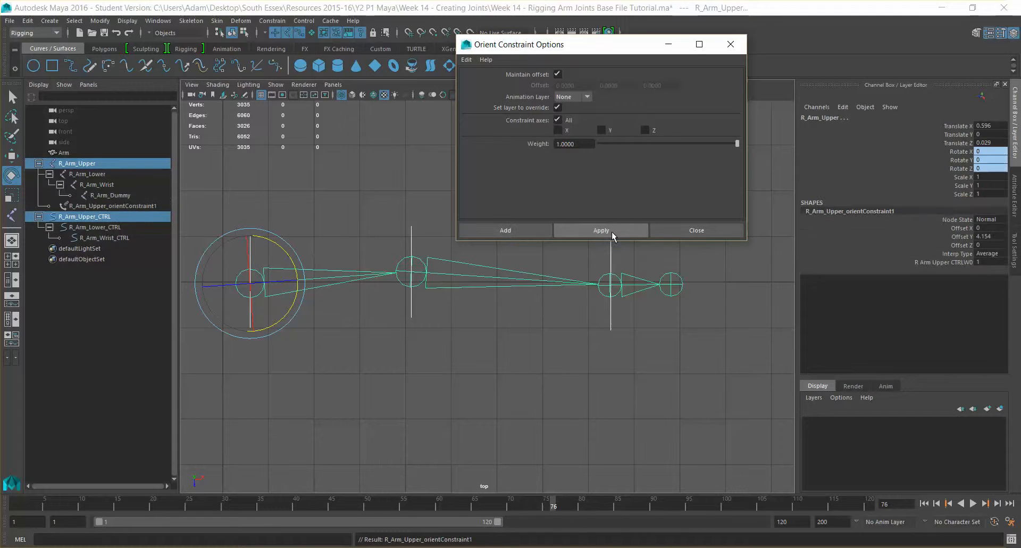
click(319, 227)
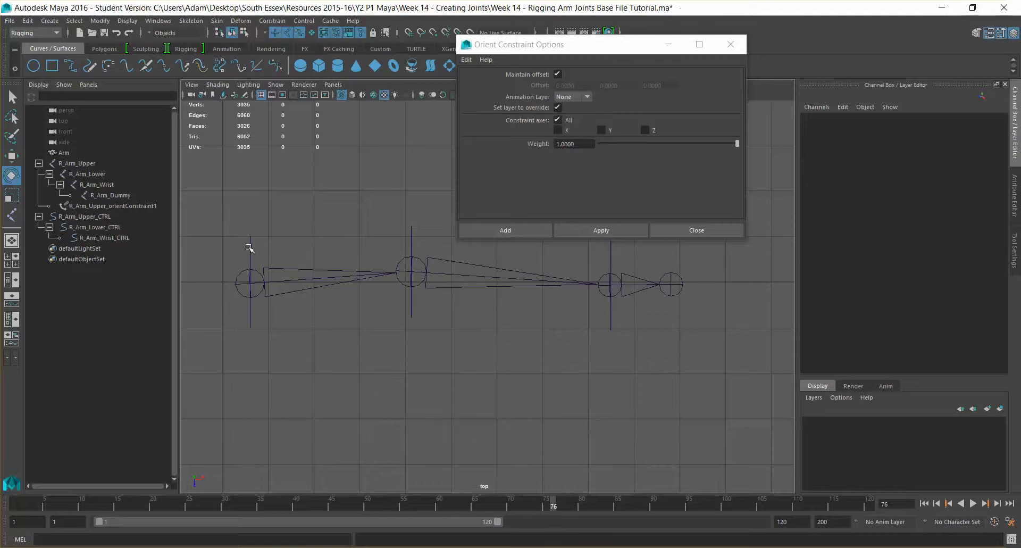
Test-rotate the upper-arm control to confirm the arm swings, then undo.
click(250, 269)
mouse_move(285, 253)
mouse_down()
mouse_move(292, 274)
mouse_move(279, 241)
mouse_move(298, 260)
mouse_up()
key(ctrl+z)
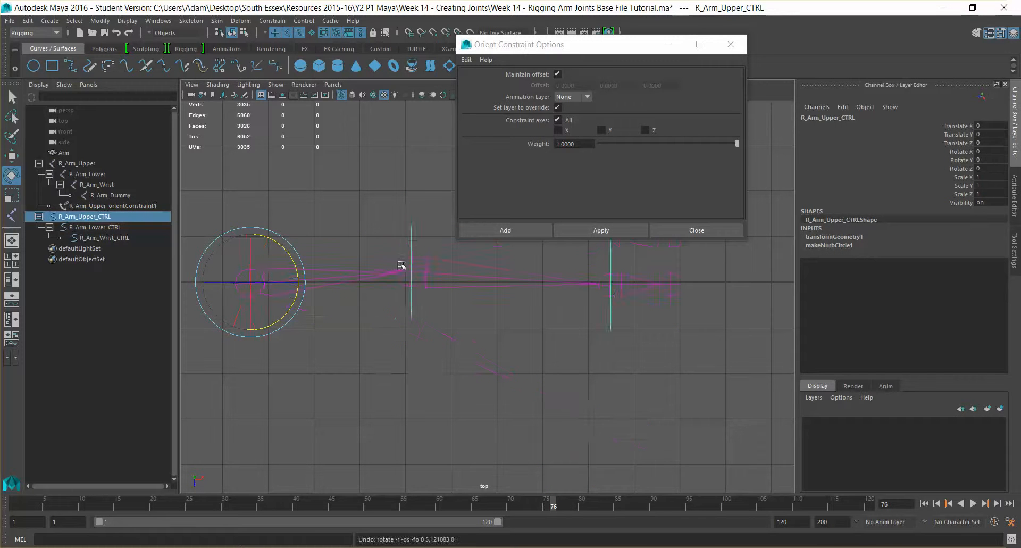
click(412, 245)
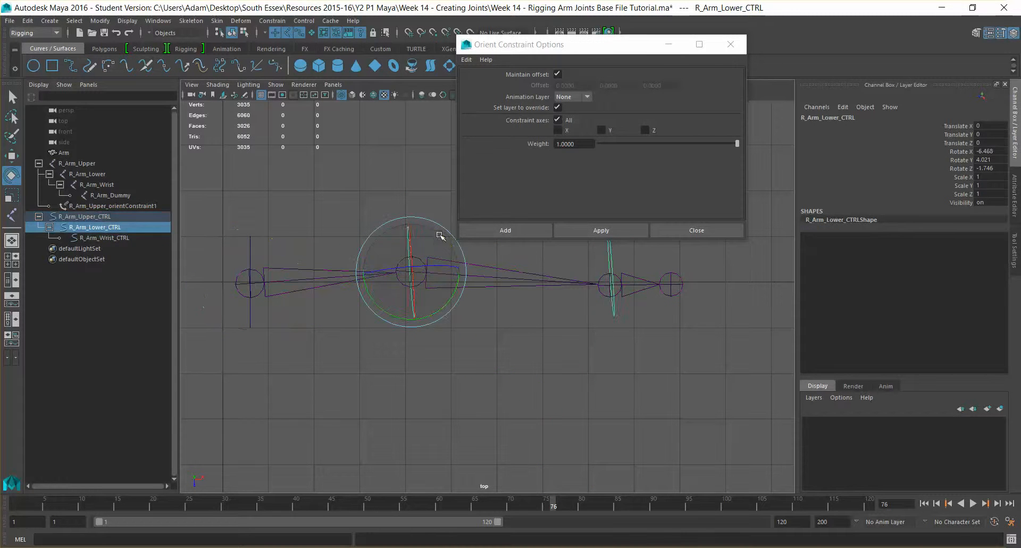
key(ctrl+z)
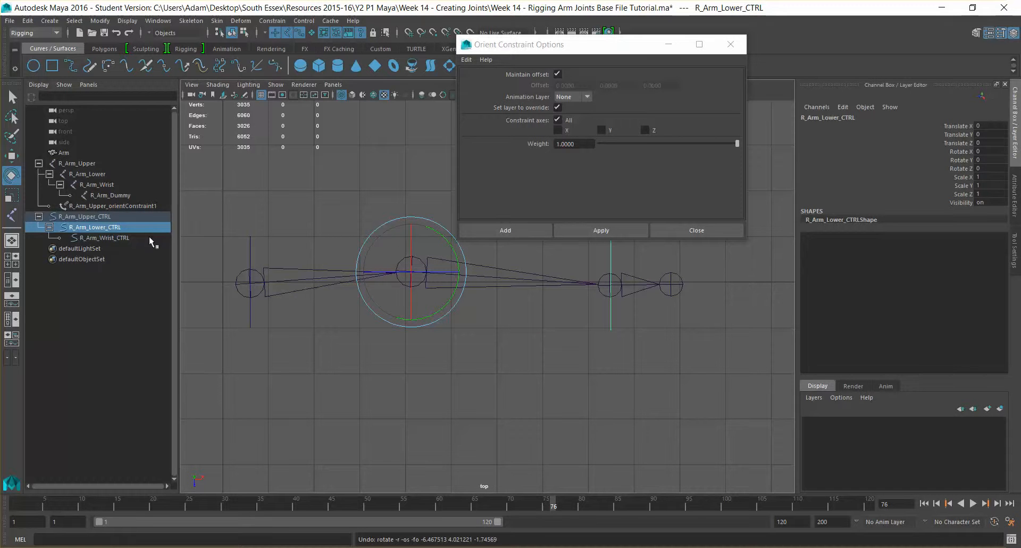
Orient-constrain R_Arm_Lower to R_Arm_Lower_CTRL and test-swing the forearm, then undo.
click(105, 227)
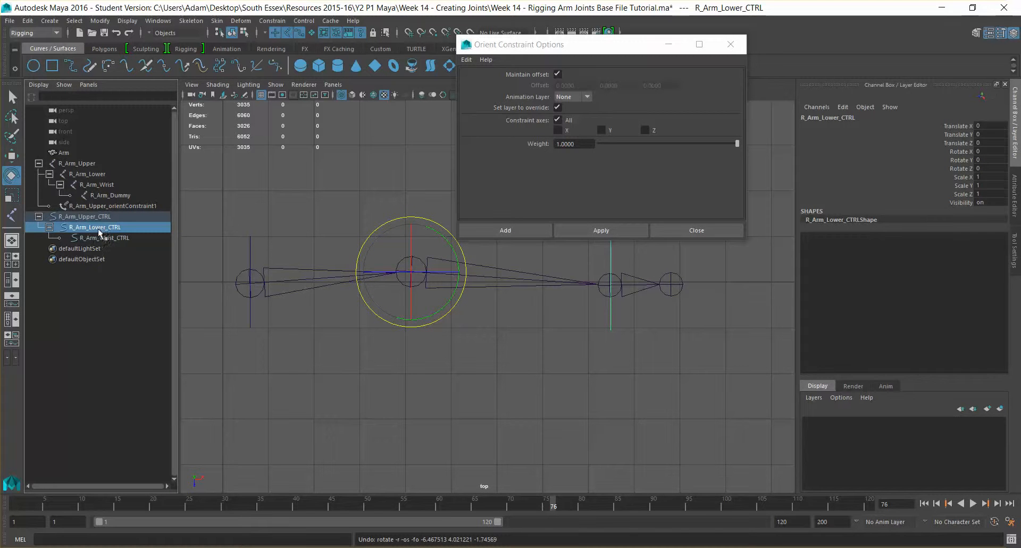
ctrl+click(78, 176)
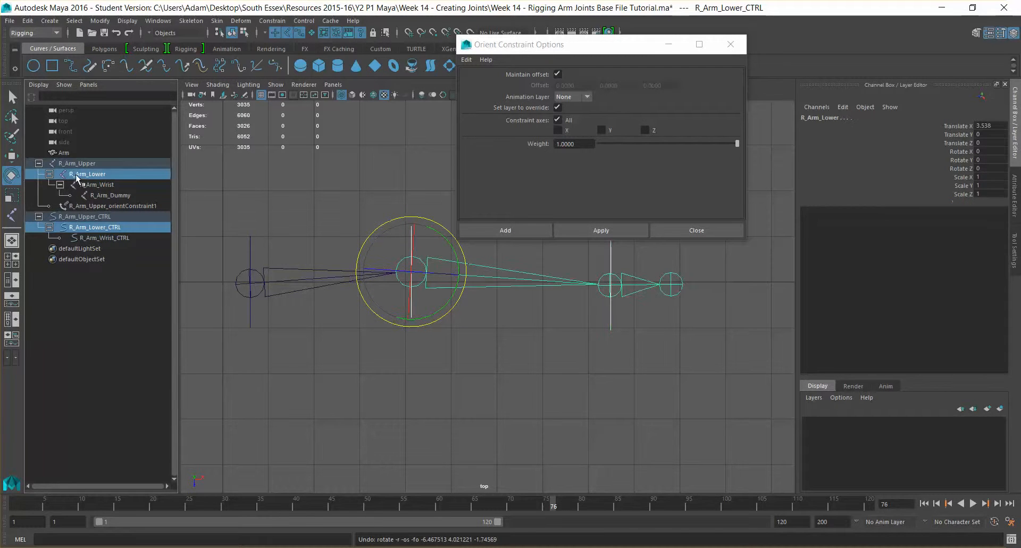
click(596, 231)
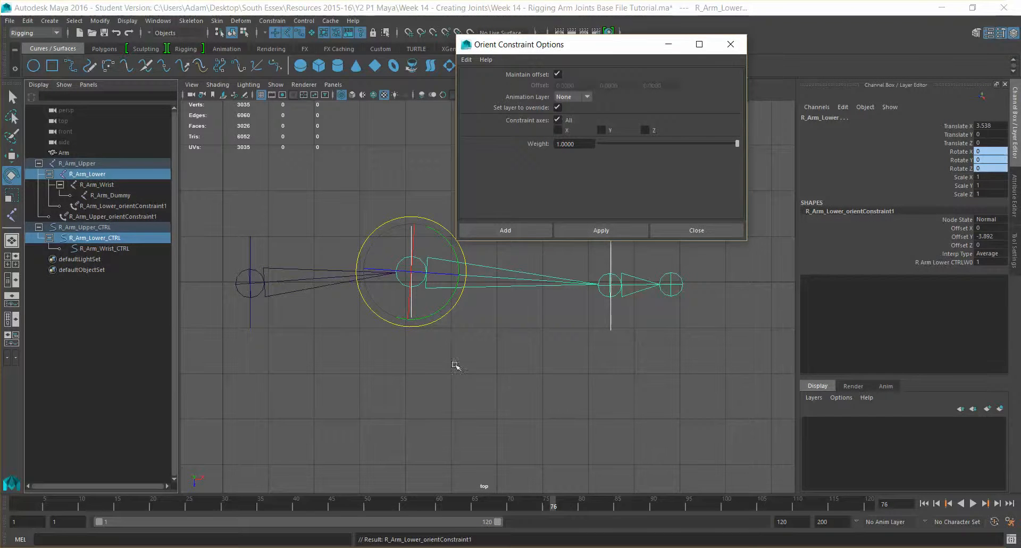
click(417, 315)
click(447, 303)
drag(452, 295, 454, 278)
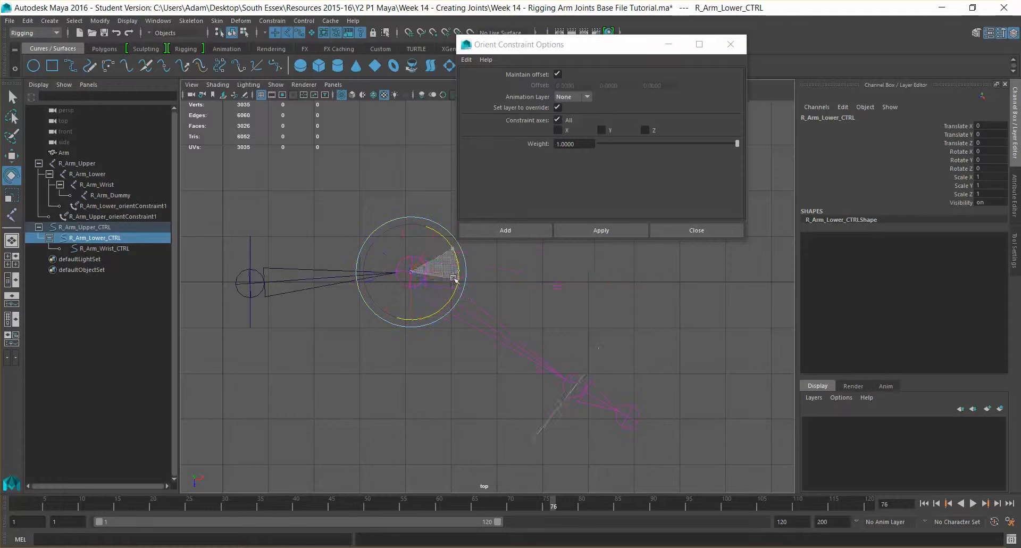
key(ctrl+z)
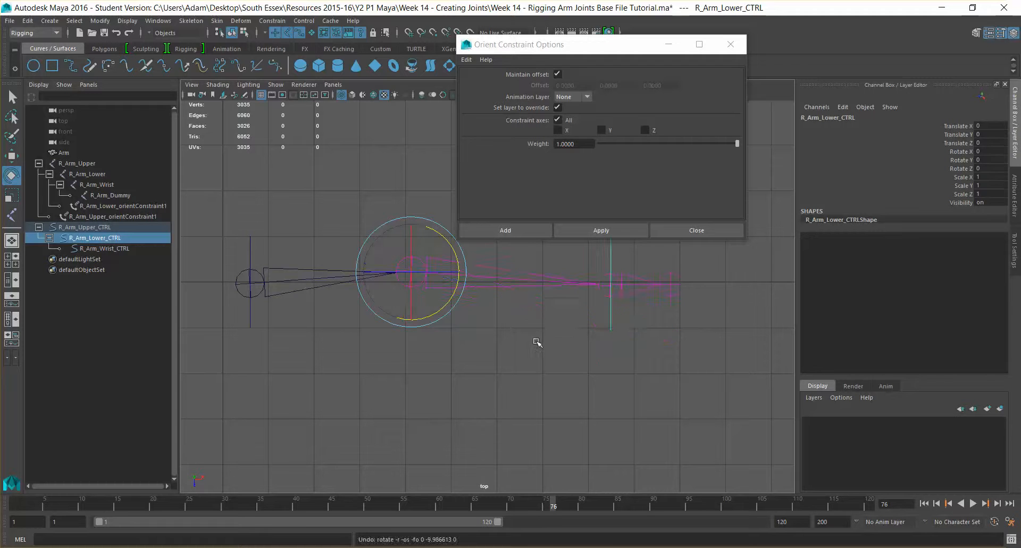
alt+middle_drag(522, 328, 525, 393)
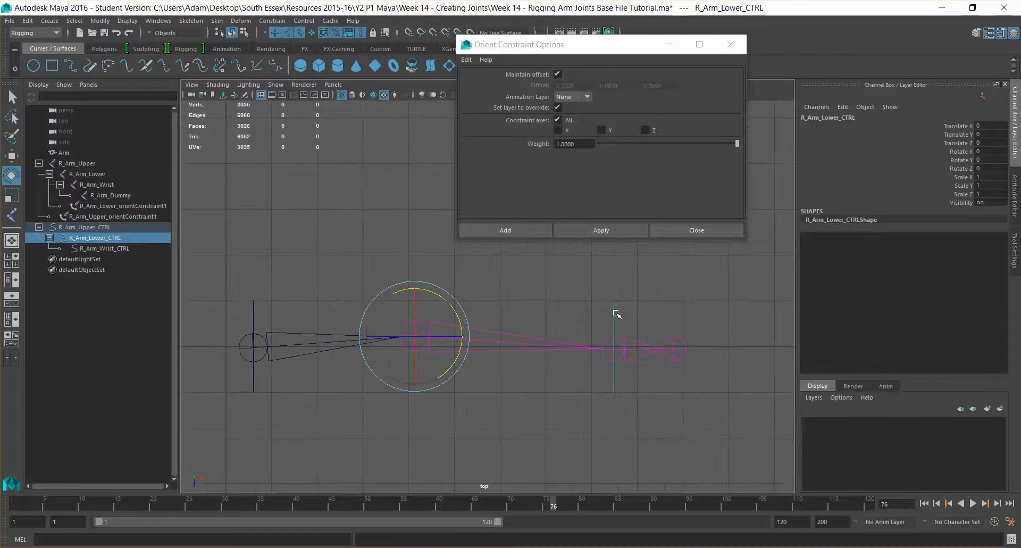
click(132, 247)
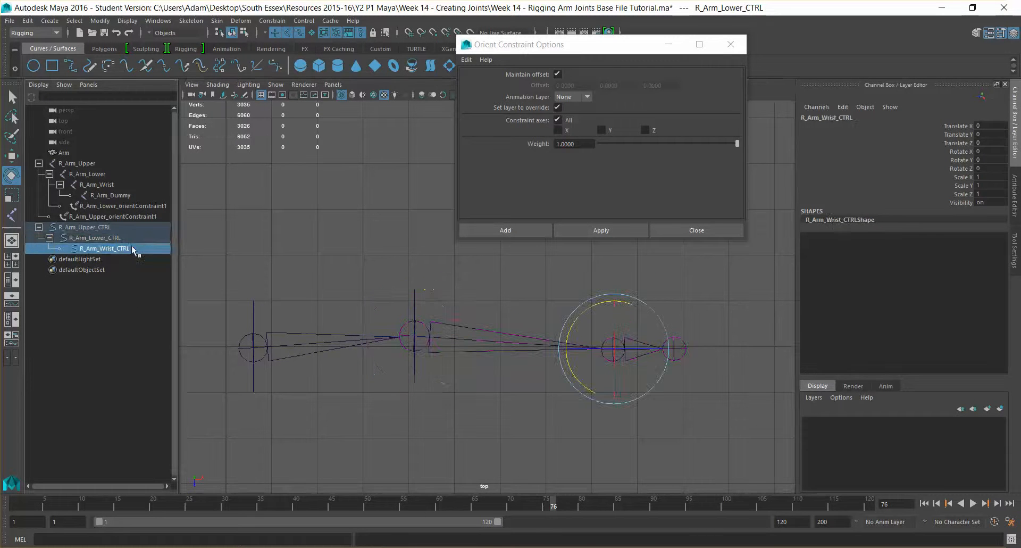
Constrain R_Arm_Wrist to R_Arm_Wrist_CTRL, test-rotate the hand, and close Orient Constraint Options.
ctrl+click(118, 183)
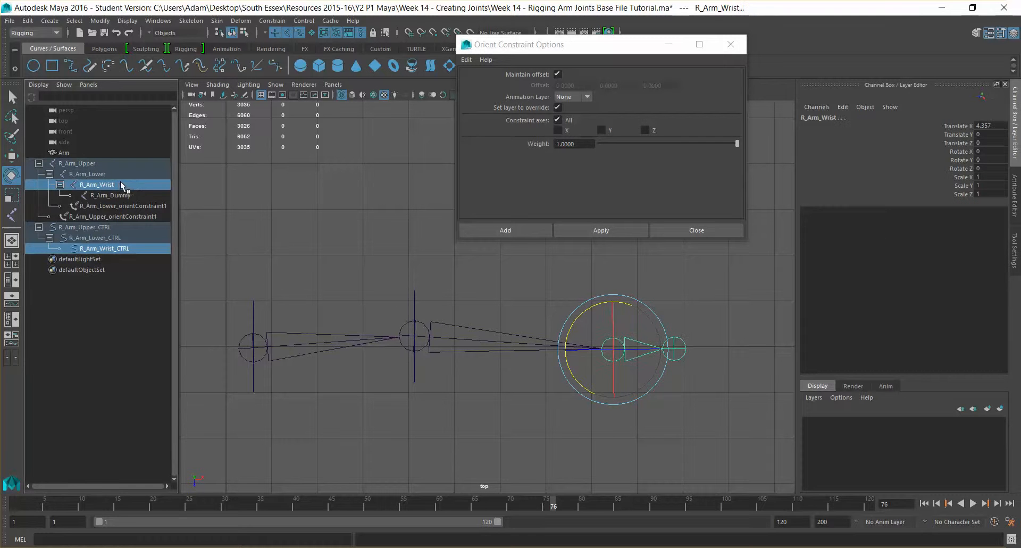
click(592, 223)
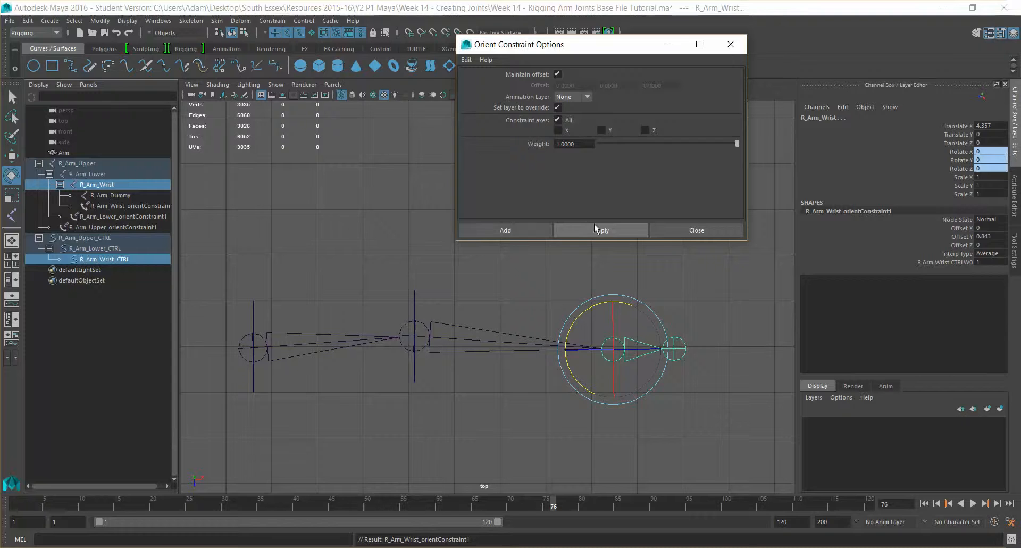
click(596, 357)
click(620, 306)
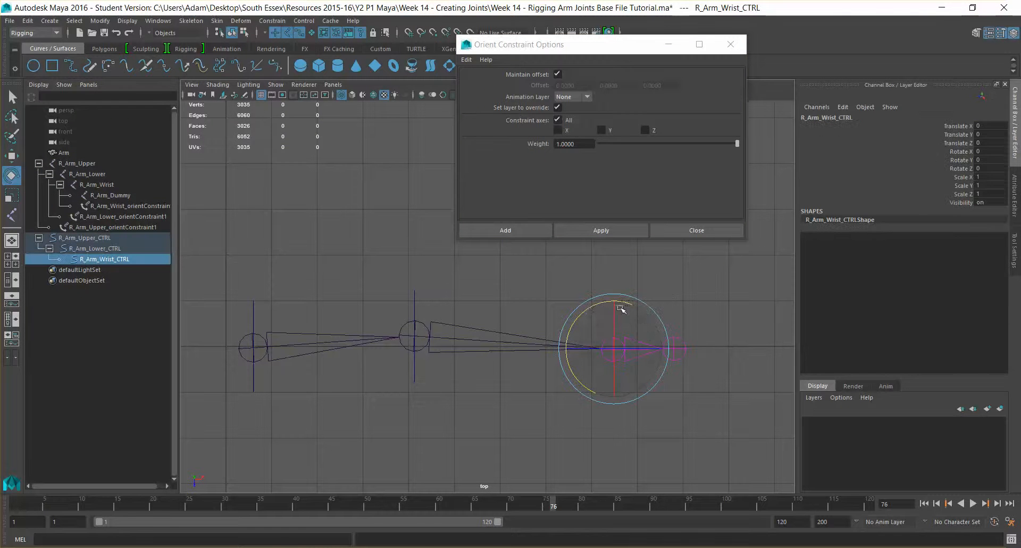
mouse_move(588, 312)
mouse_down()
mouse_move(620, 301)
mouse_move(588, 299)
mouse_up()
click(510, 272)
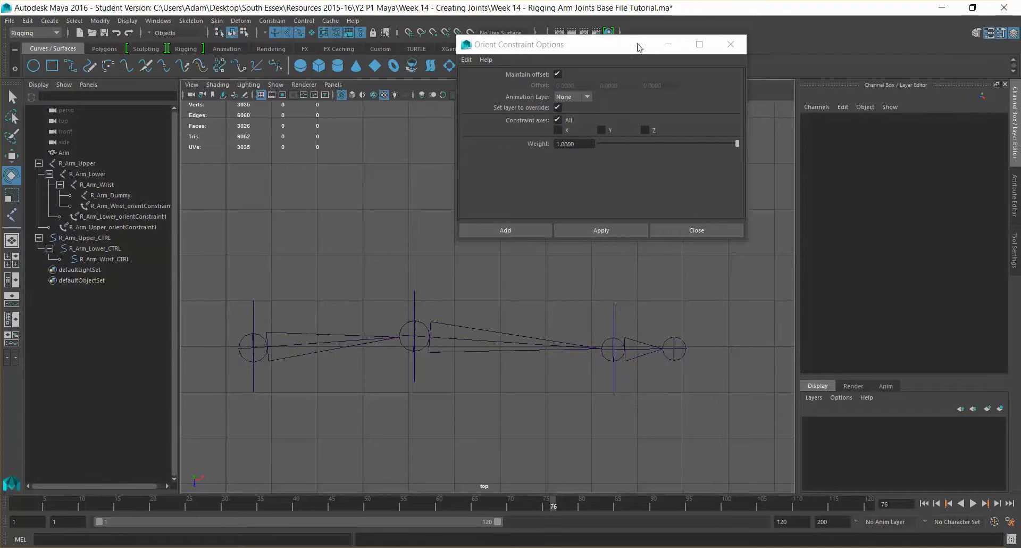
click(737, 49)
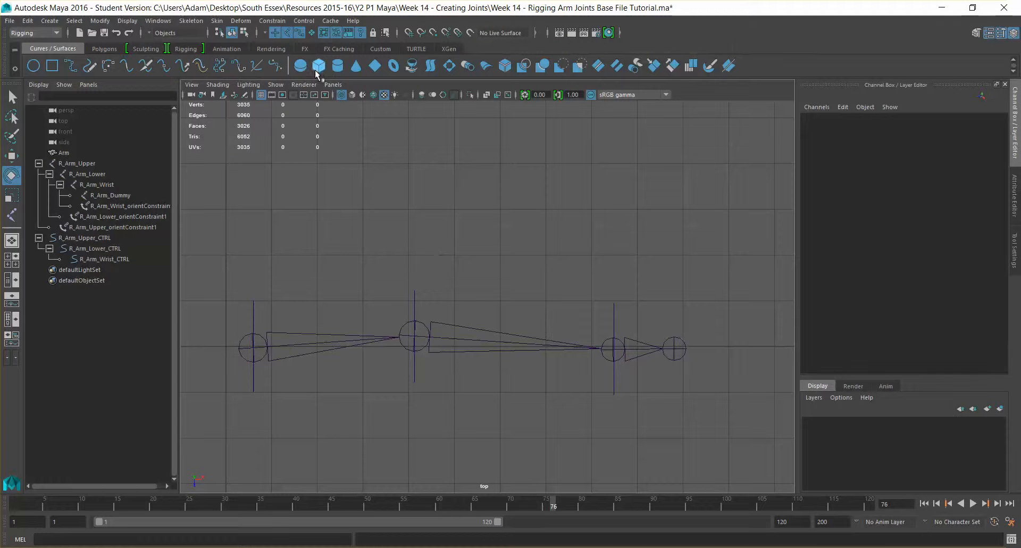
Show polygon meshes again in the viewport and frame the arm.
click(276, 85)
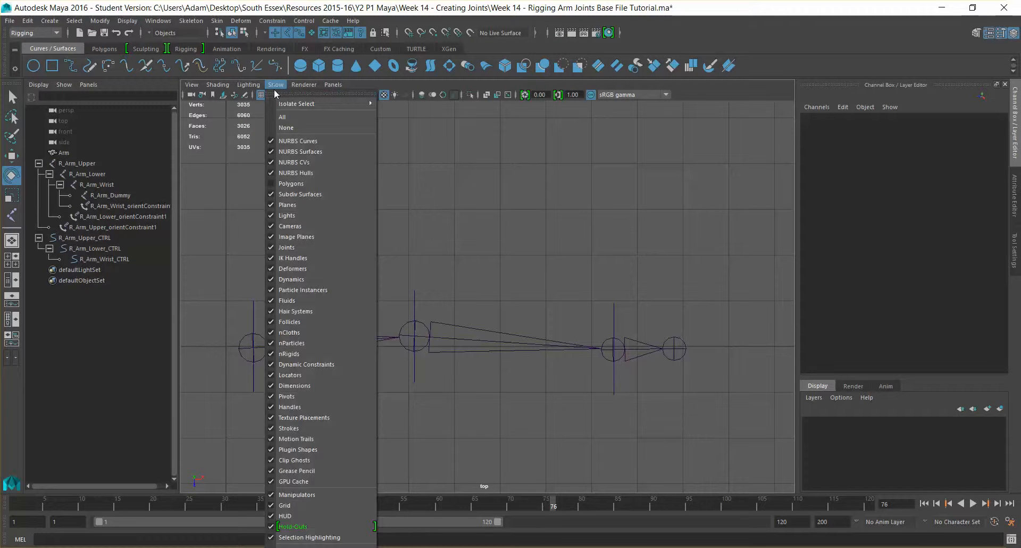
click(292, 184)
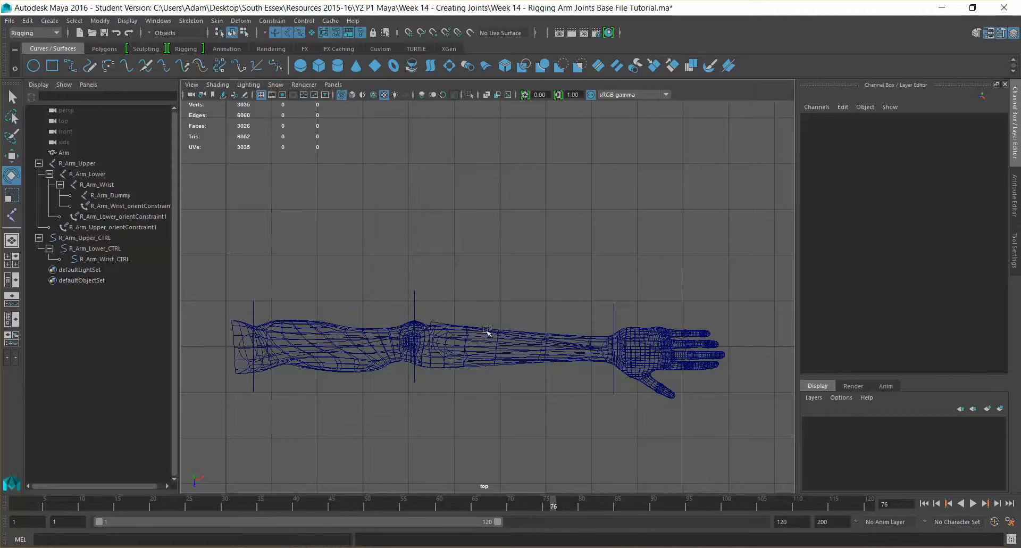
alt+middle_drag(483, 333, 548, 232)
scroll(548, 233, up, 3)
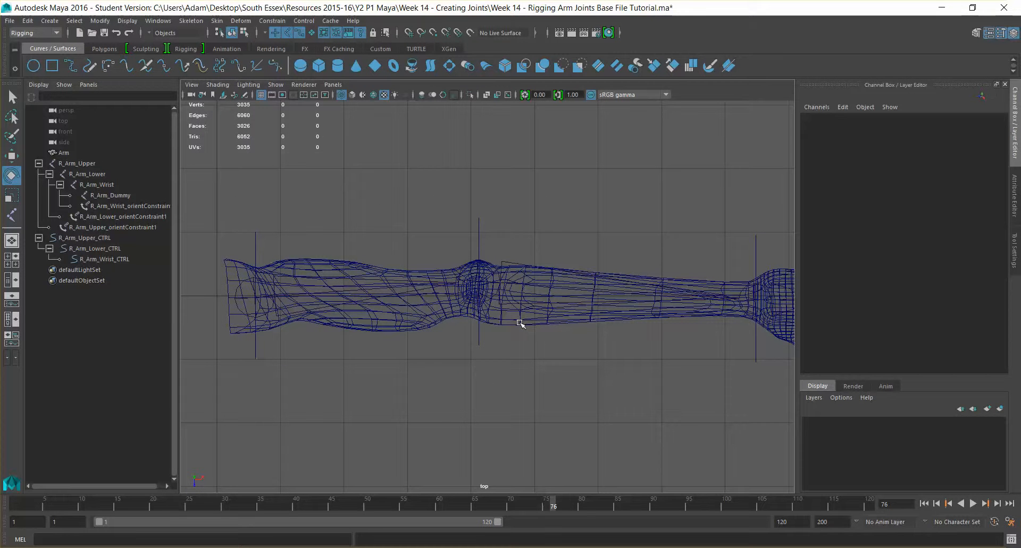
drag(376, 327, 427, 346)
click(392, 270)
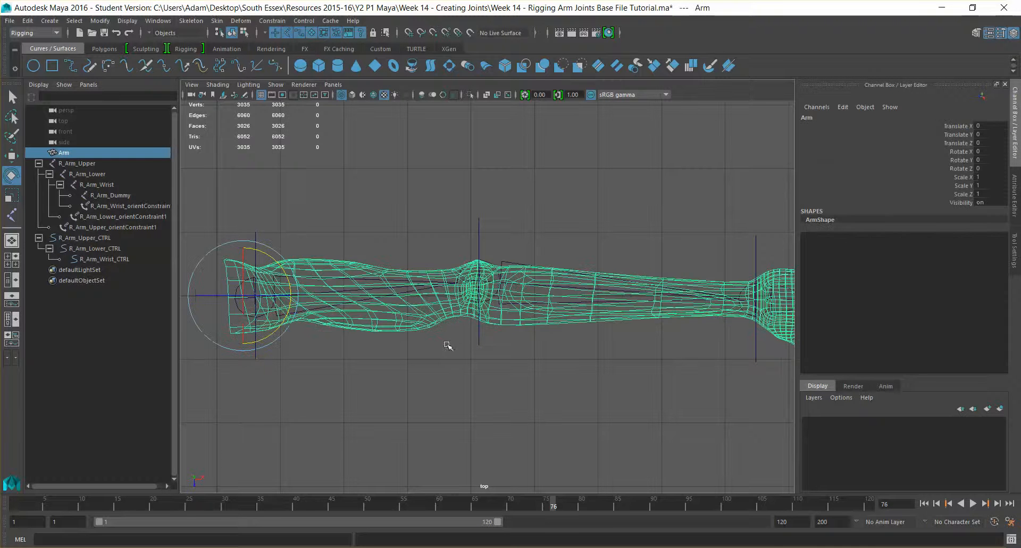
click(290, 307)
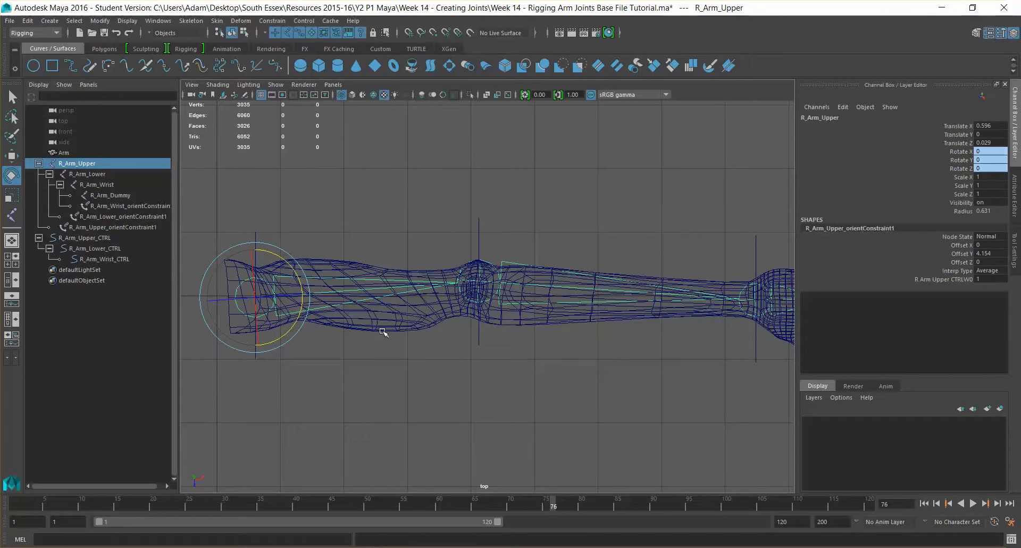
click(300, 243)
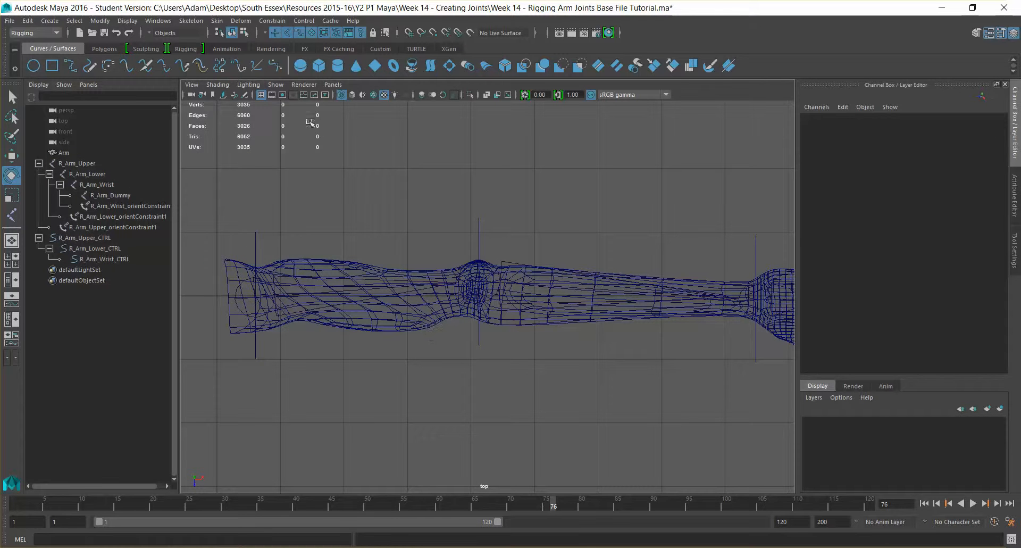
Select the Arm mesh with the R_Arm_Upper root joint in wireframe and open the Skin menu.
click(352, 95)
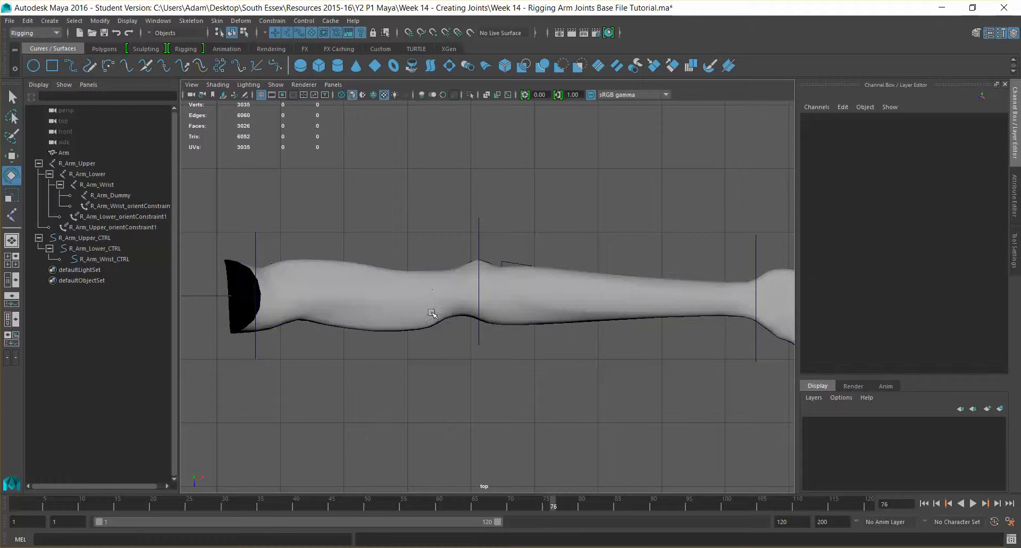
alt+drag(432, 313, 417, 254)
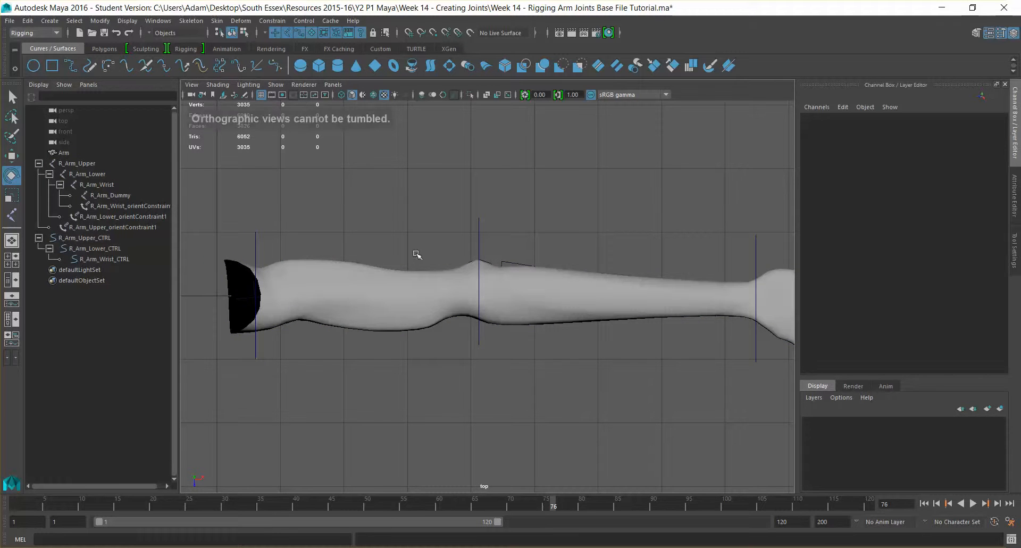
click(383, 326)
click(88, 174)
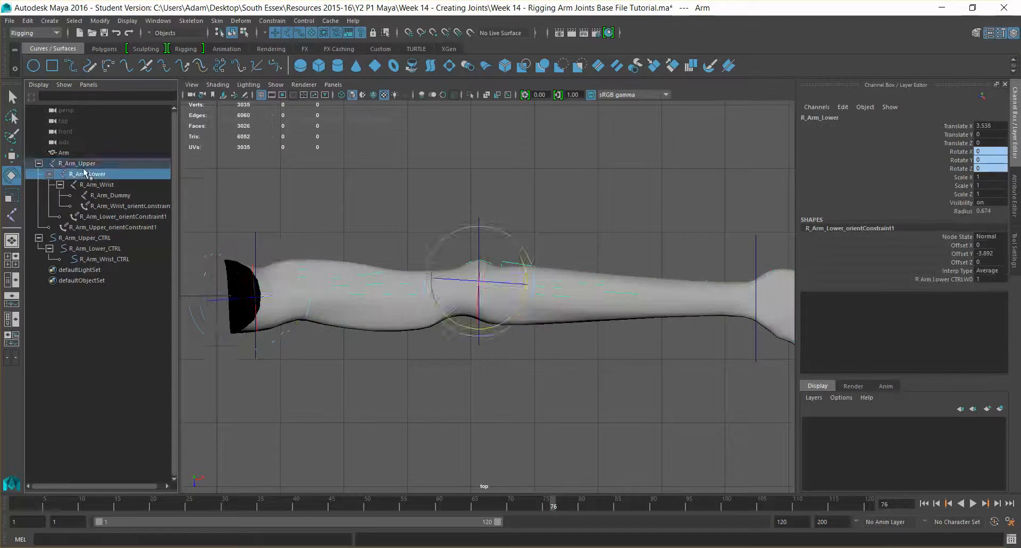
click(86, 164)
click(338, 86)
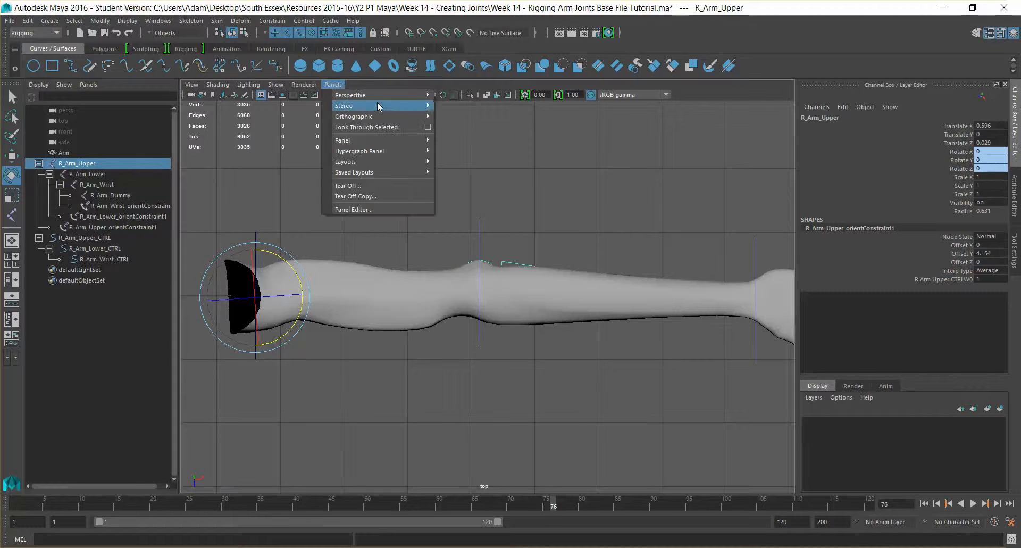
click(329, 81)
click(341, 95)
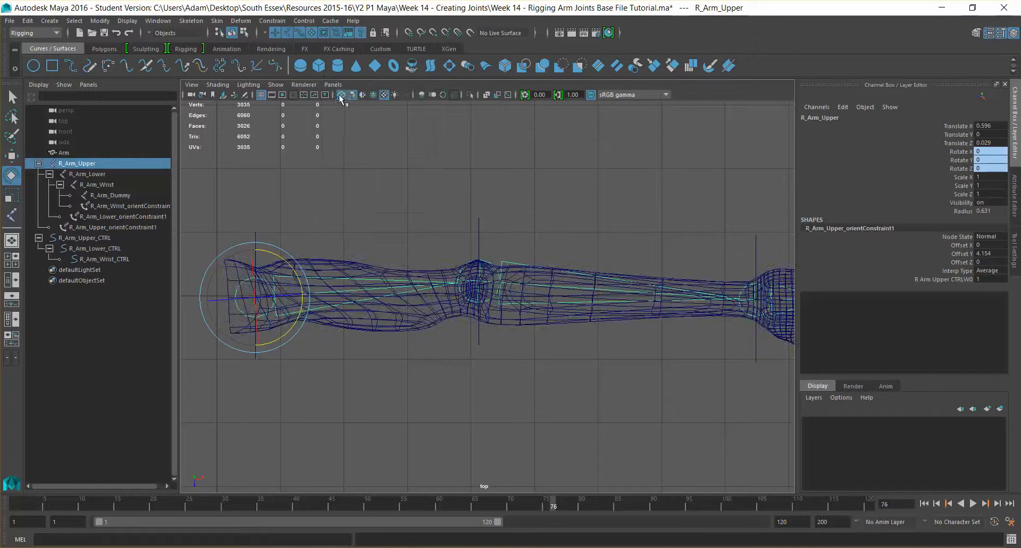
click(396, 328)
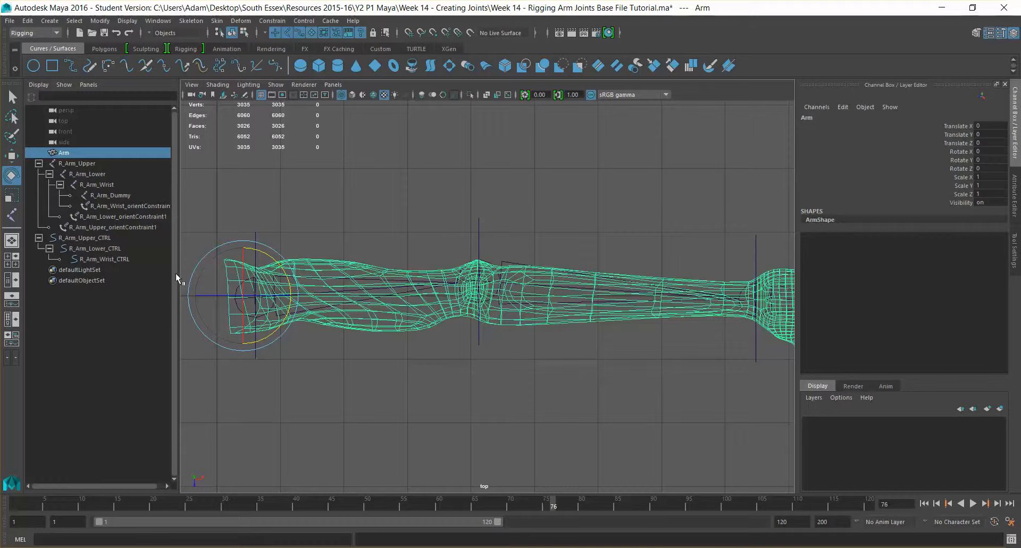
shift+click(408, 292)
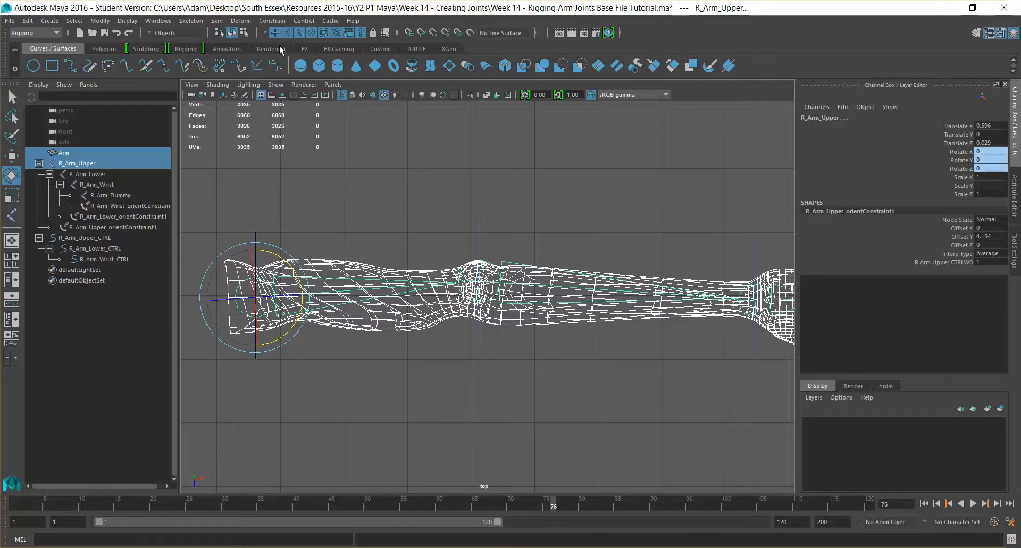
click(217, 20)
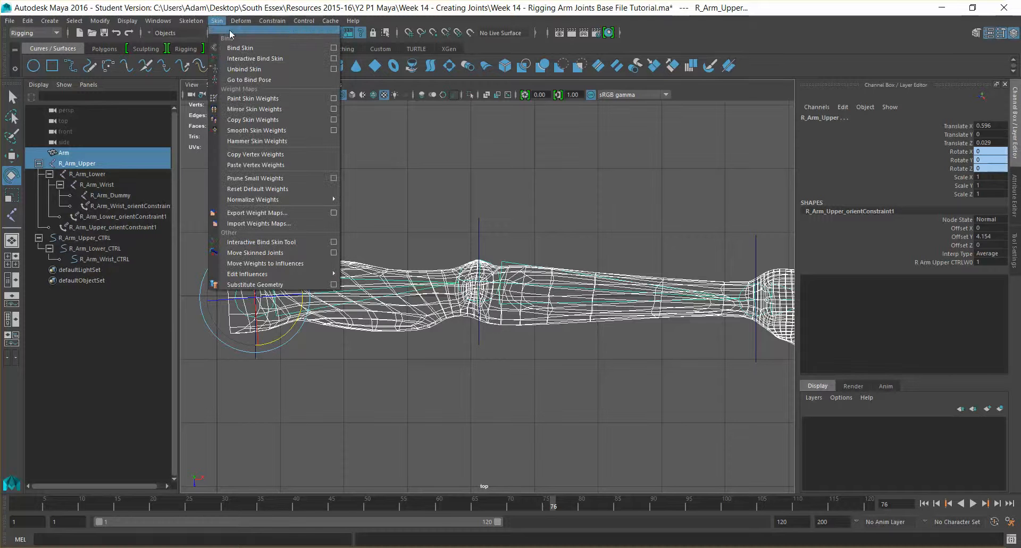
Bind the Arm mesh to the skeleton, bend the elbow with R_Arm_Lower_CTRL, then undo.
click(254, 47)
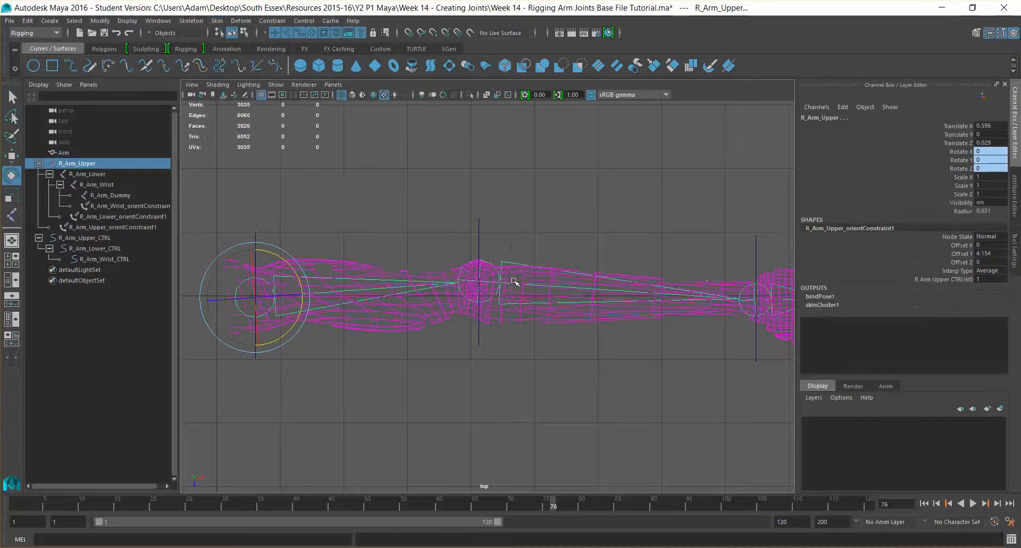
click(465, 385)
click(479, 230)
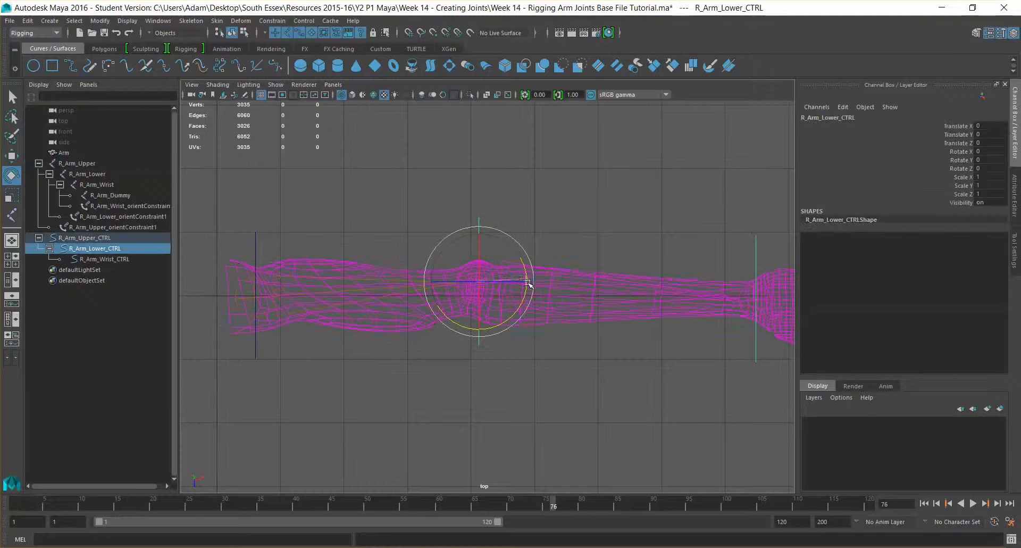
drag(529, 283, 484, 303)
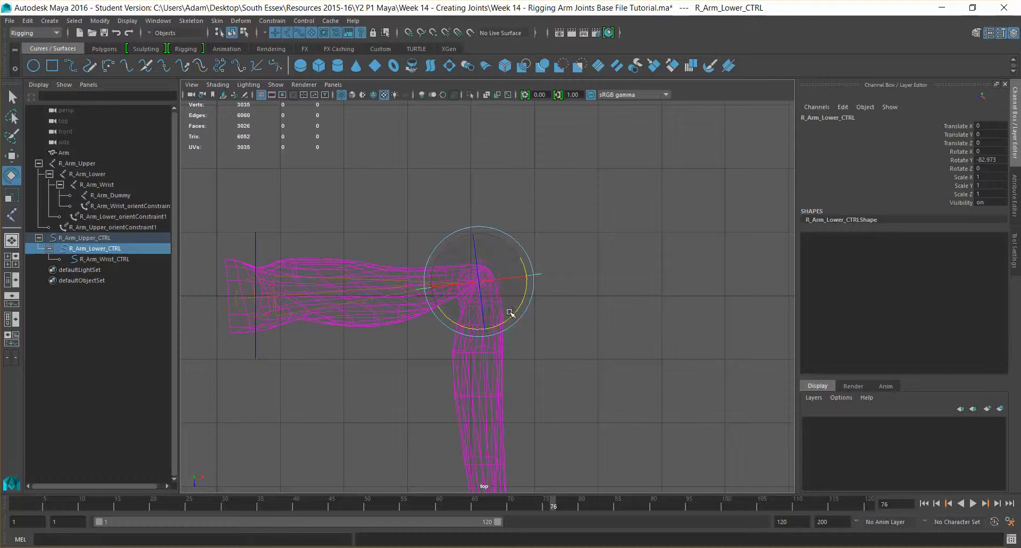
key(ctrl+z)
drag(525, 275, 481, 314)
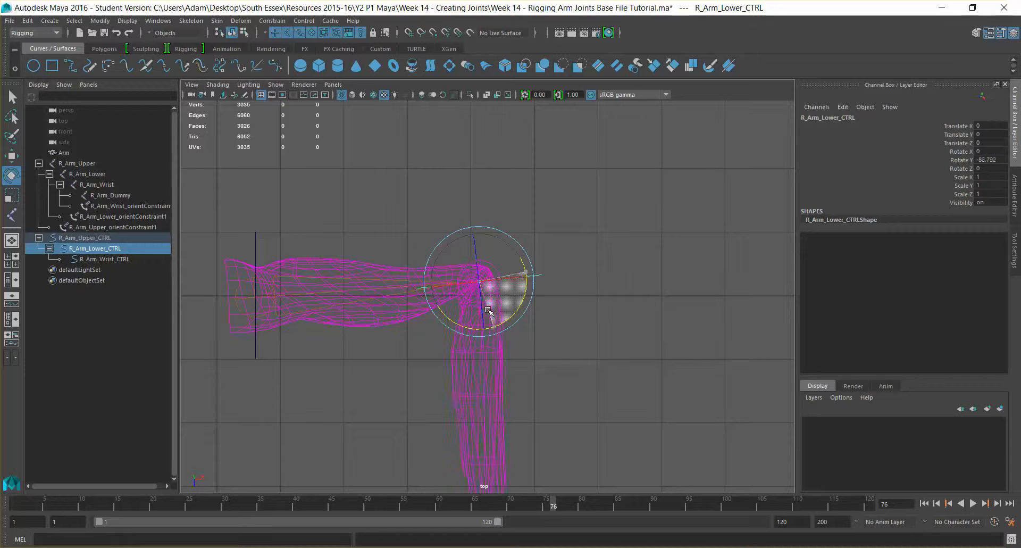
drag(486, 310, 487, 311)
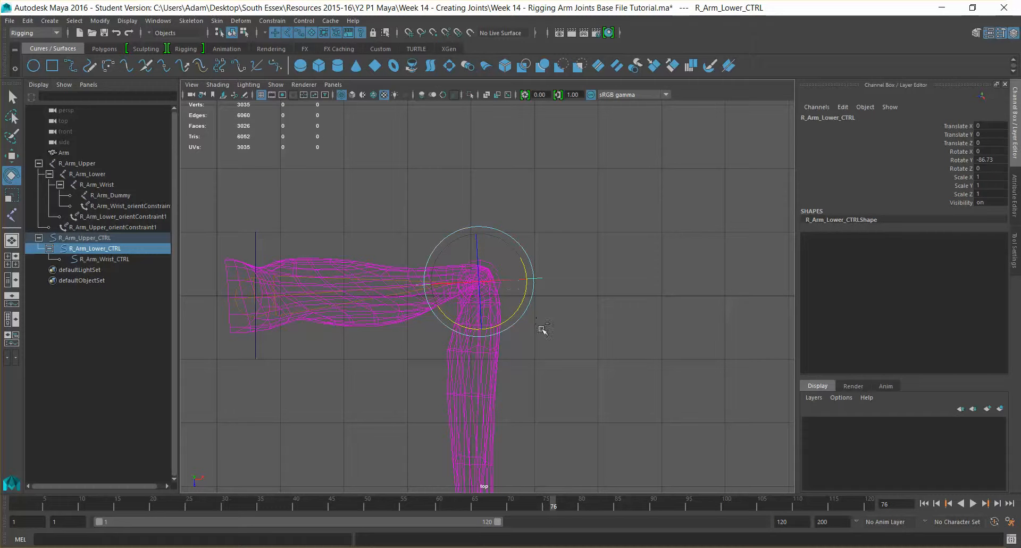
key(ctrl+z)
click(258, 244)
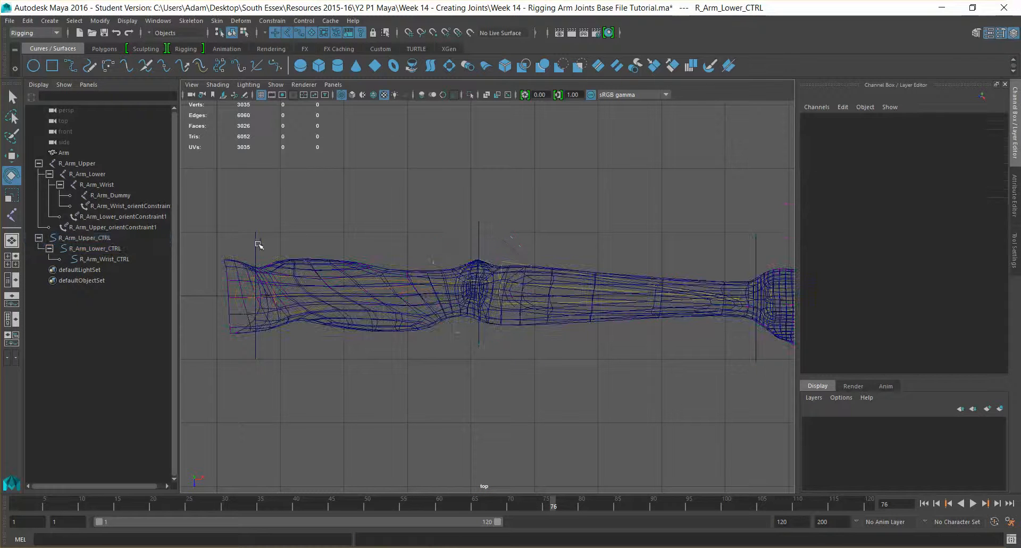
Smooth-shade the arm, then test-bend R_Arm_Lower_CTRL and R_Arm_Wrist_CTRL, undoing each rotation.
click(352, 95)
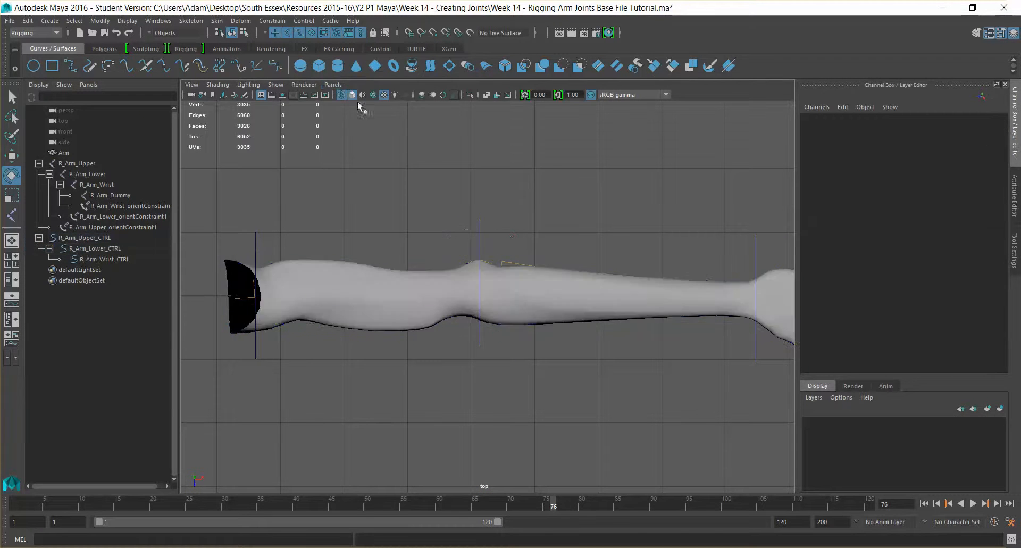
click(480, 238)
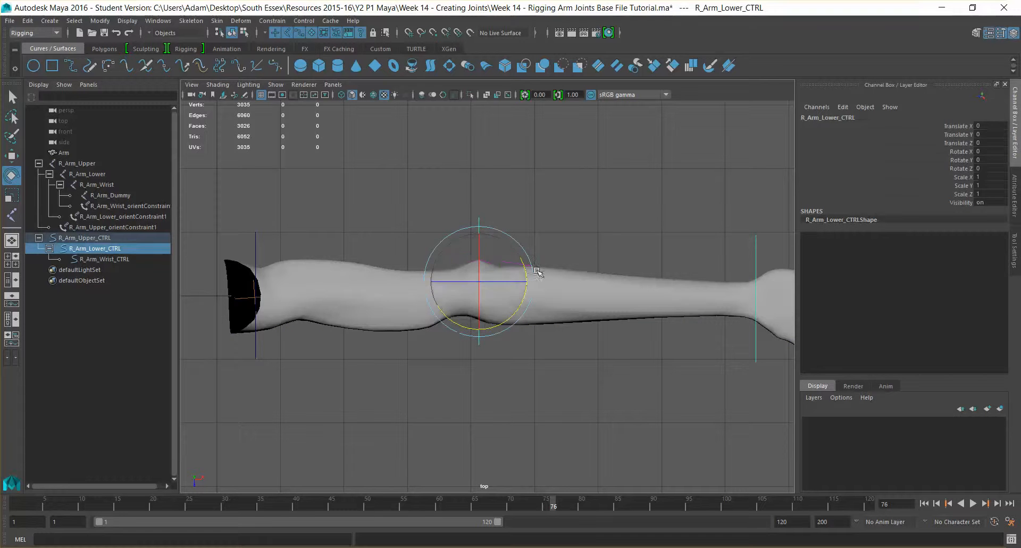
drag(480, 236, 482, 311)
key(ctrl+z)
key(ctrl+z)
key(ctrl+z)
key(ctrl+z)
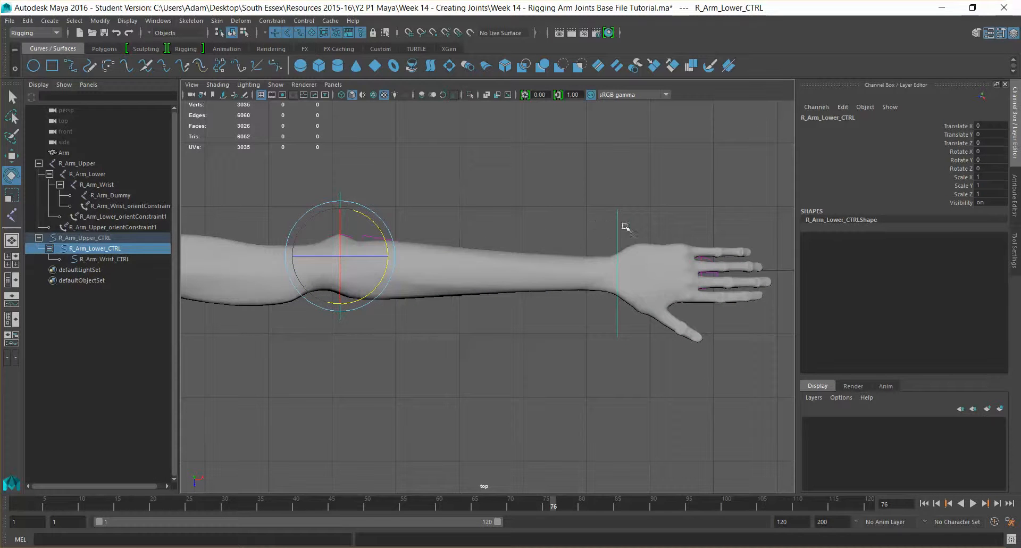
click(624, 226)
drag(571, 252, 608, 240)
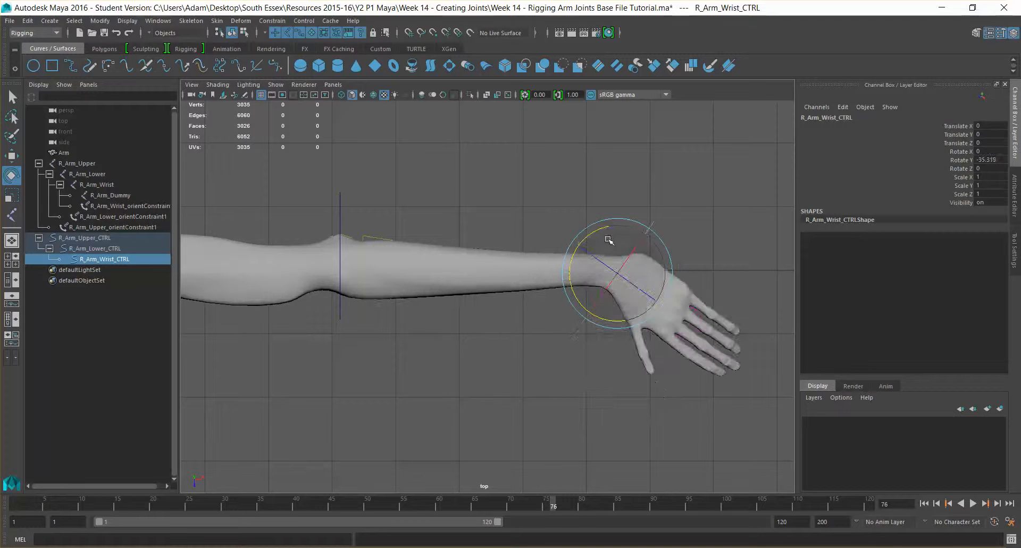
key(ctrl+z)
Switch the viewport to the persp camera and bend the hand down with the wrist control.
click(334, 84)
mouse_move(383, 116)
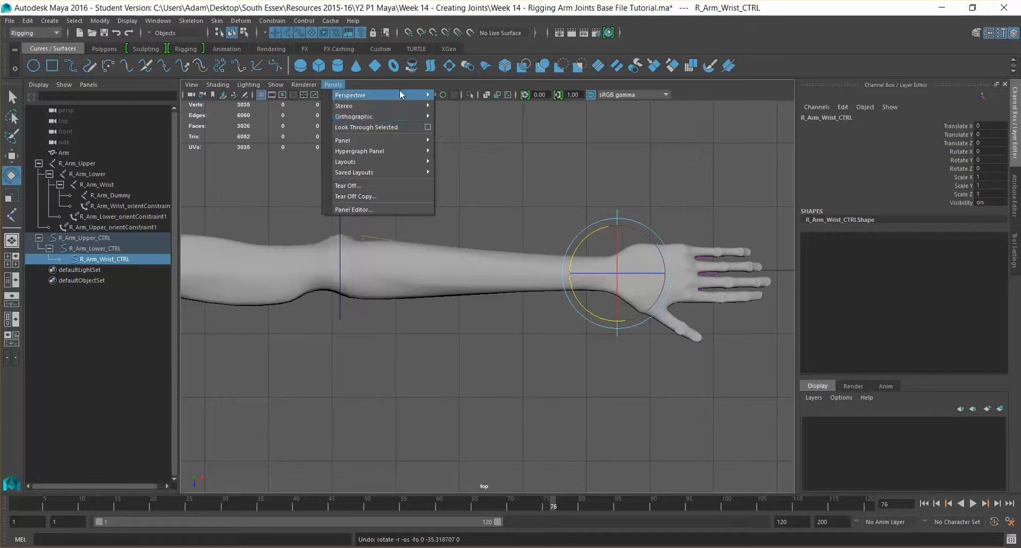
click(458, 95)
alt+drag(538, 244, 611, 276)
drag(620, 352, 422, 360)
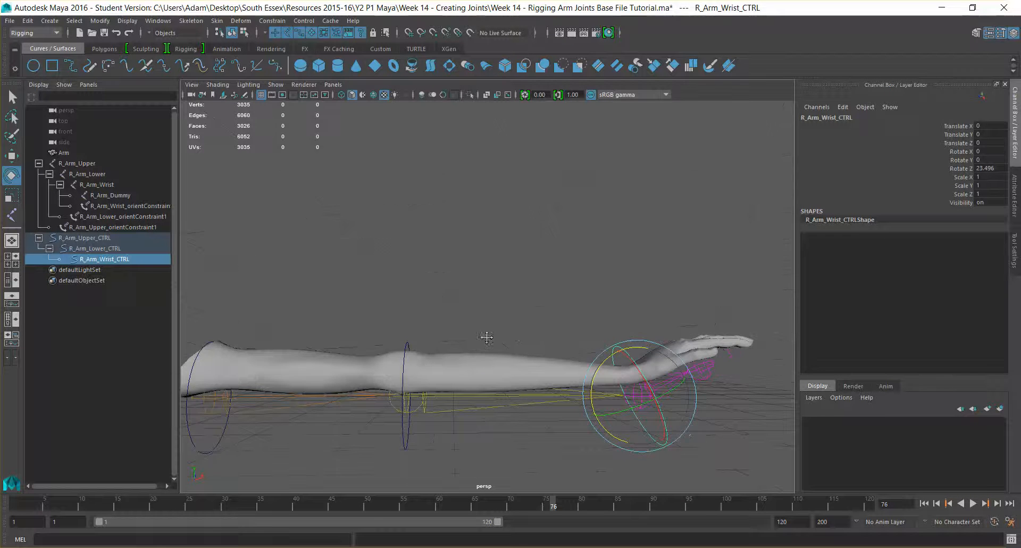
alt+drag(486, 337, 368, 275)
Test-rotate the R_Arm_Lower joint, then undo until all rotations are back at 0.
click(438, 296)
key(ctrl+z)
alt+drag(375, 279, 454, 289)
key(ctrl+z)
alt+drag(494, 330, 436, 345)
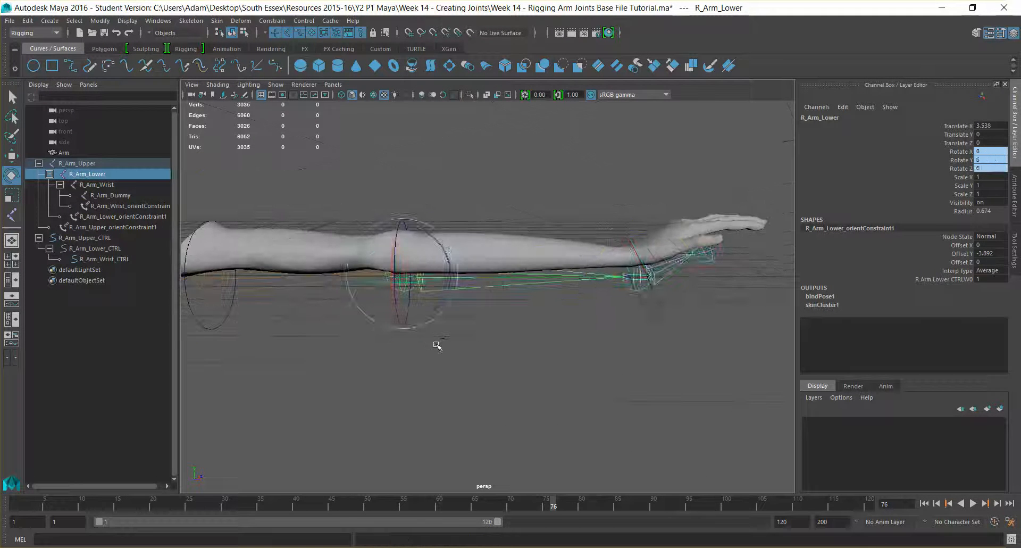
key(ctrl+z)
key(ctrl+z)
key(ctrl+z)
key(ctrl+z)
key(ctrl+z)
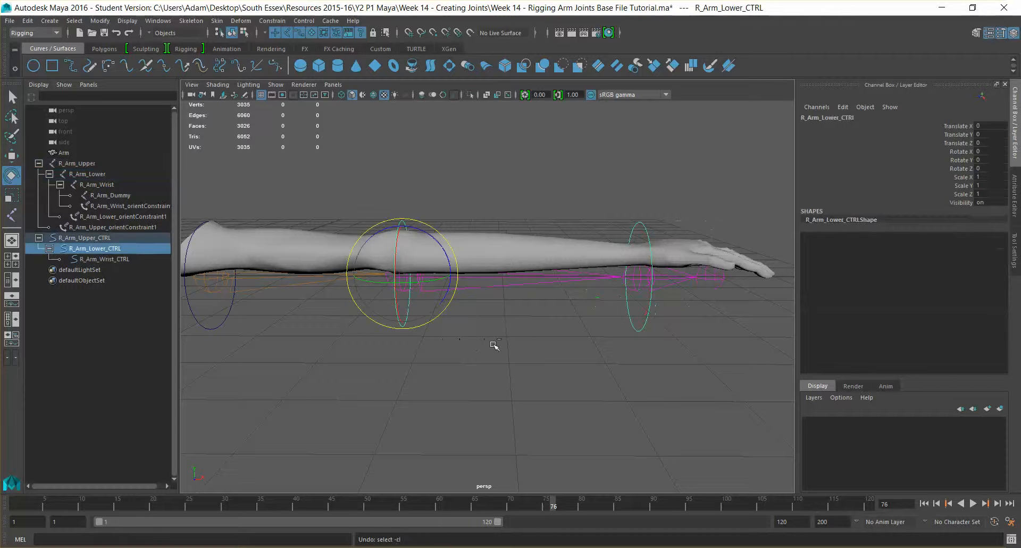
key(ctrl+z)
key(ctrl+z)
key(ctrl+z)
key(ctrl+z)
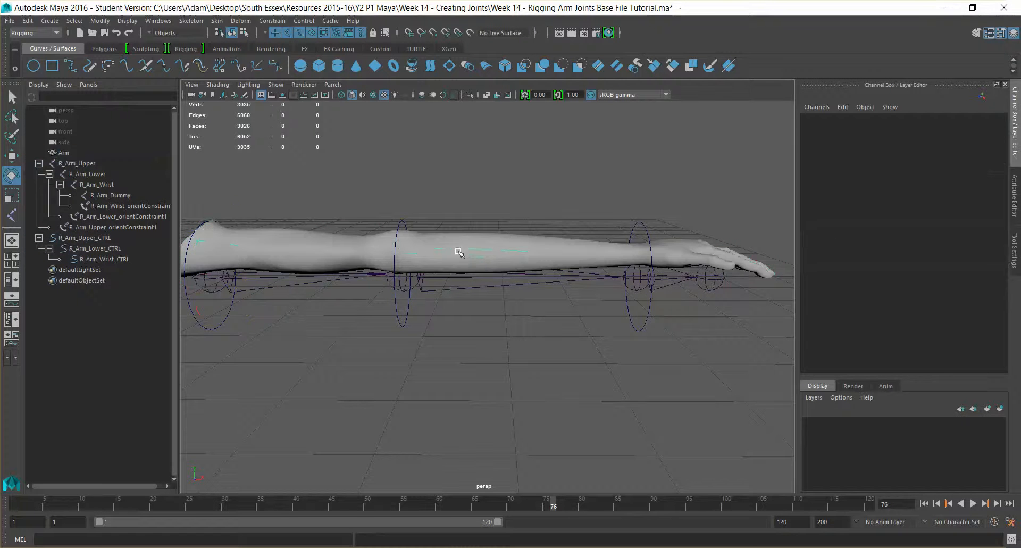
Select the Arm mesh and switch the viewport to the front view.
click(458, 252)
alt+drag(440, 299, 513, 313)
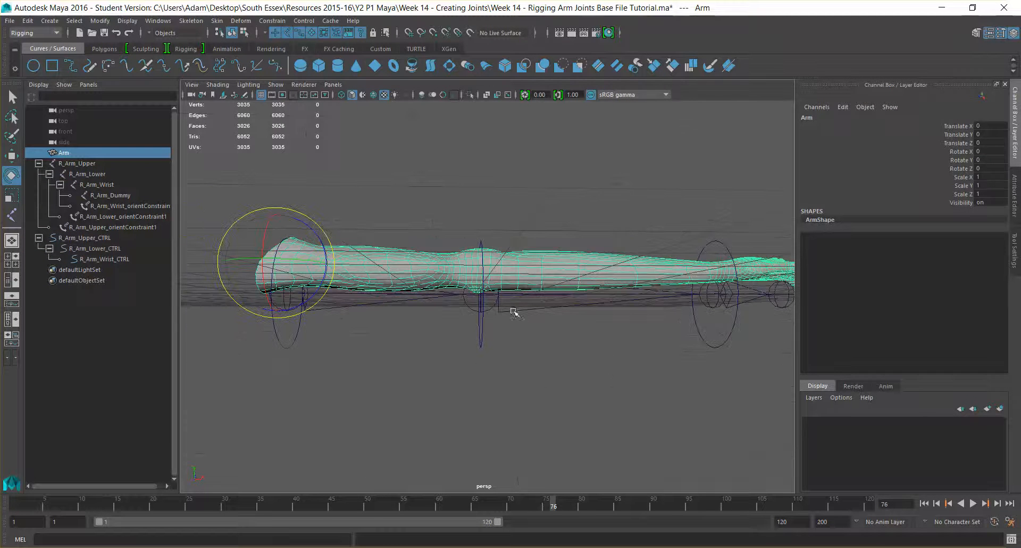
click(333, 84)
mouse_move(385, 115)
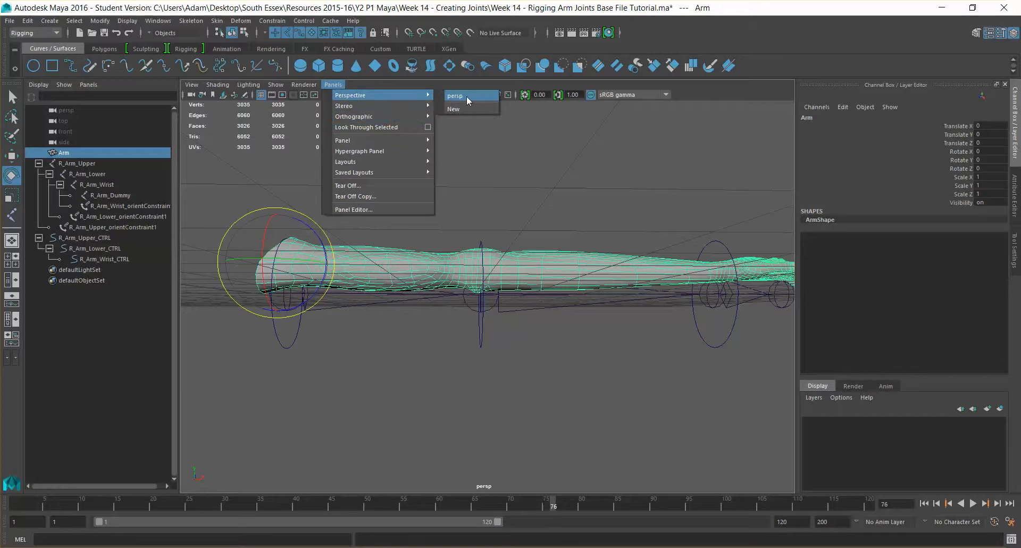
mouse_move(423, 117)
click(471, 118)
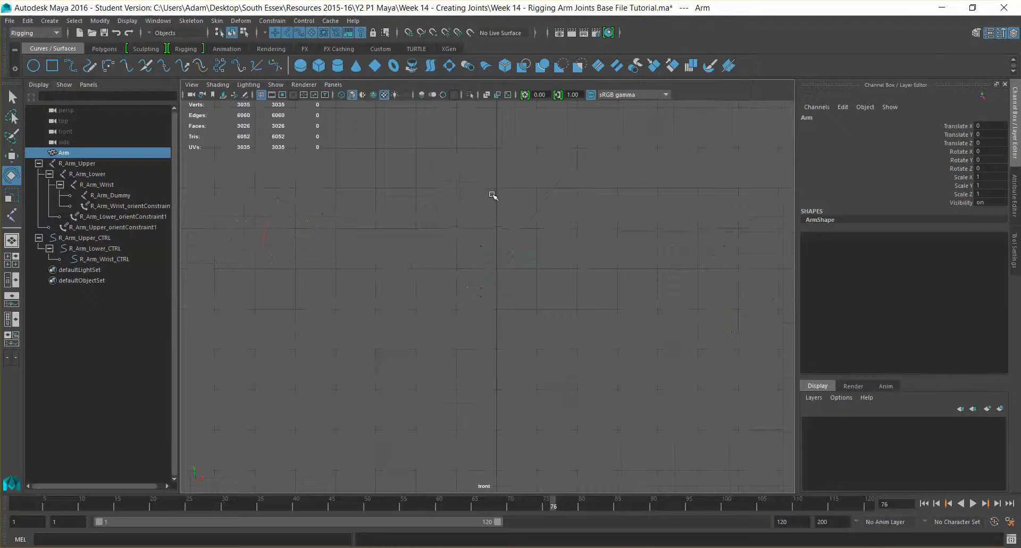
Frame the arm and rig, activate the Move tool, and set viewport shading to wireframe.
key(f)
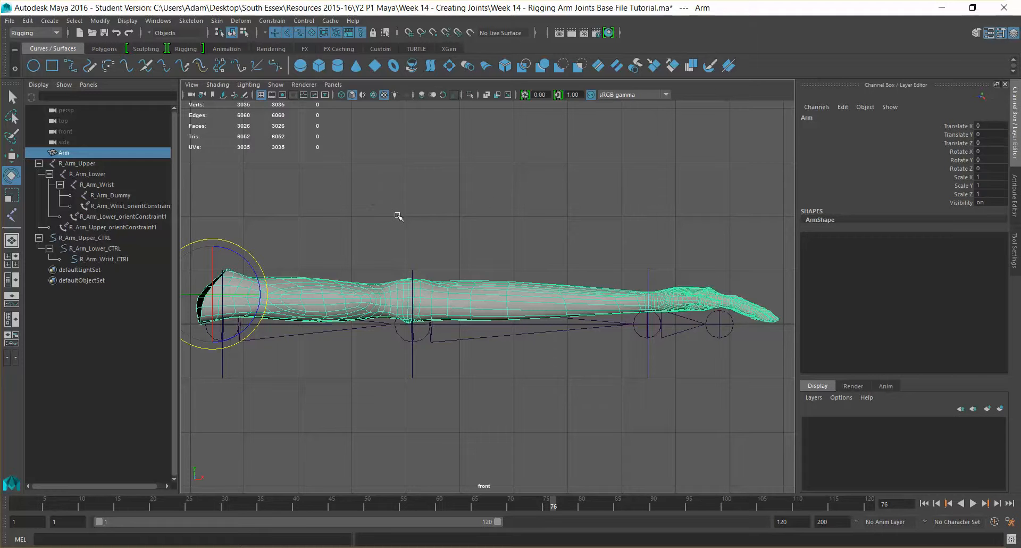
key(w)
click(283, 85)
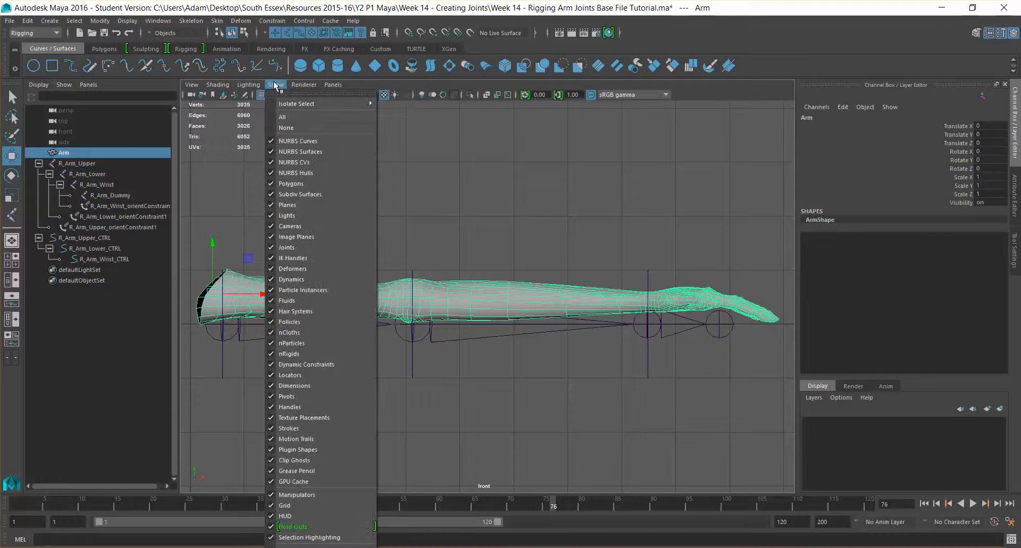
click(383, 97)
click(341, 95)
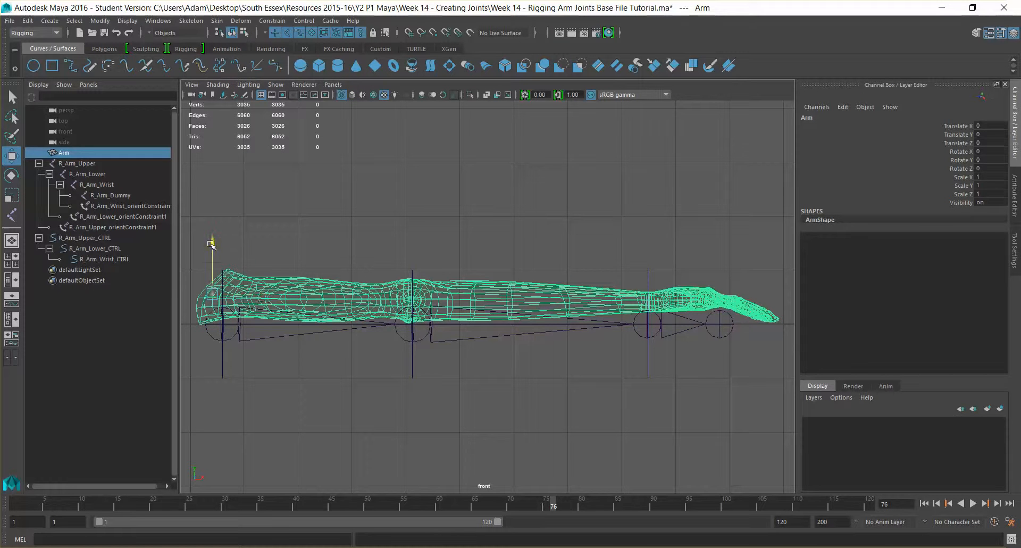
Move the Arm mesh down slightly and pan to bring the shoulder end into view.
drag(210, 244, 211, 265)
scroll(287, 258, up, 5)
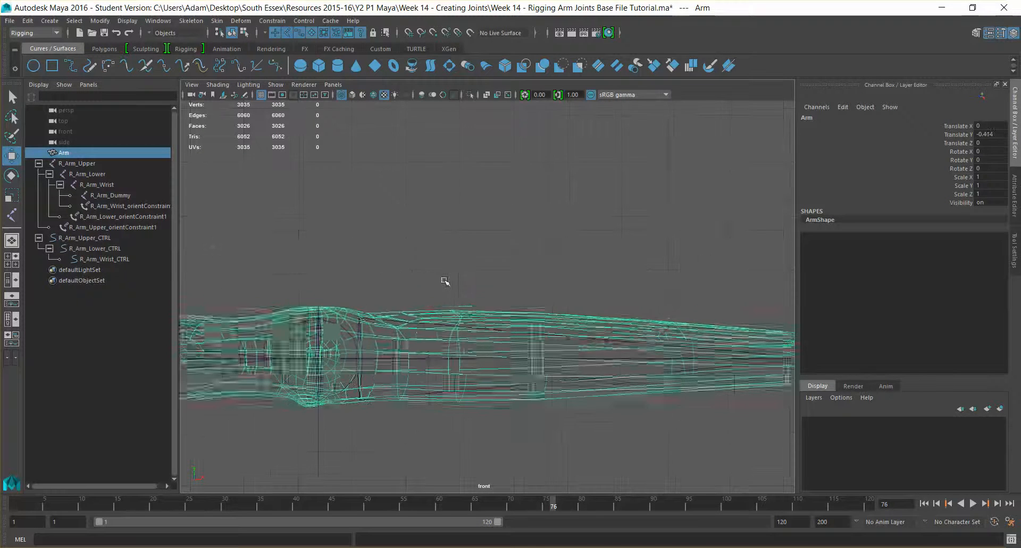
alt+middle_drag(444, 281, 869, 208)
scroll(526, 216, up, 3)
scroll(526, 216, up, 1)
alt+middle_drag(351, 294, 596, 286)
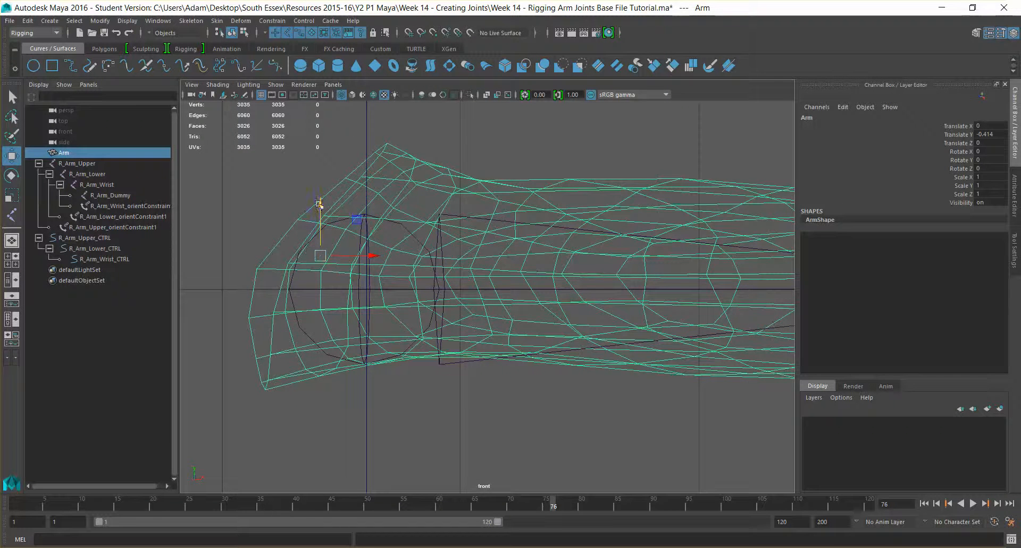
Lower the Arm mesh further to Translate Y -0.465, checking along the whole arm.
drag(319, 203, 322, 216)
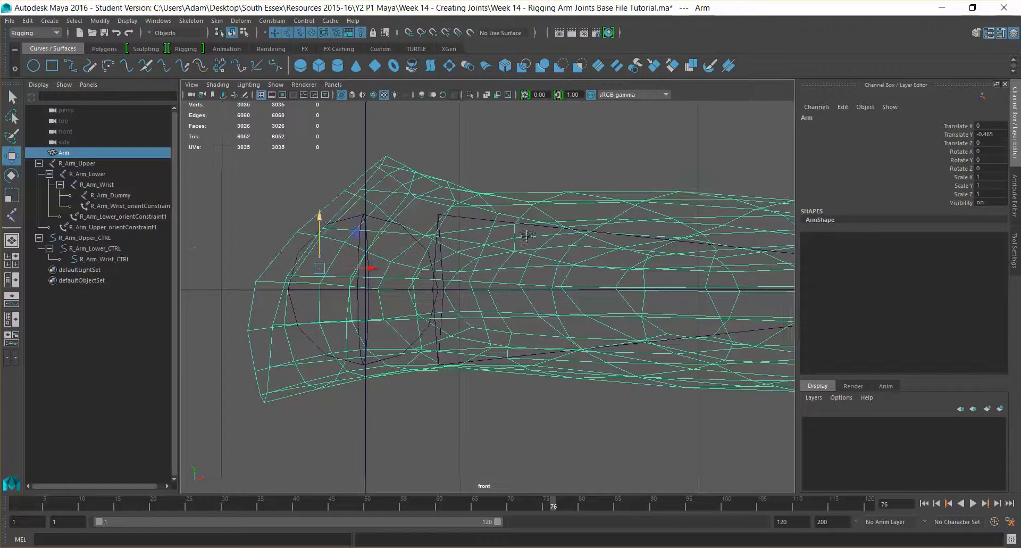
alt+middle_drag(766, 261, 264, 248)
scroll(615, 256, down, 6)
scroll(539, 257, up, 1)
scroll(567, 259, up, 5)
alt+middle_drag(598, 244, 75, 240)
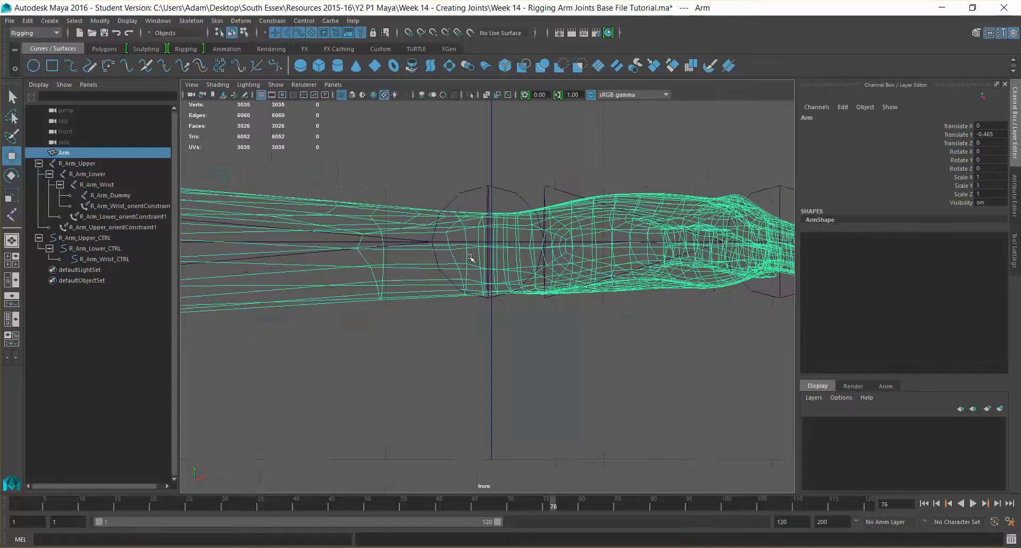
alt+middle_drag(342, 260, 889, 258)
alt+middle_drag(223, 229, 628, 252)
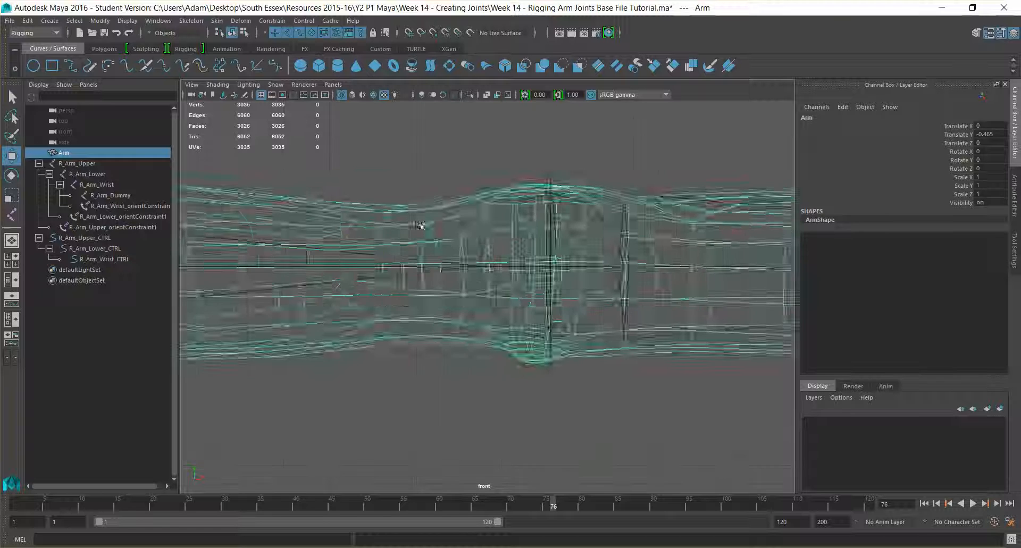
scroll(454, 225, down, 10)
scroll(454, 226, up, 12)
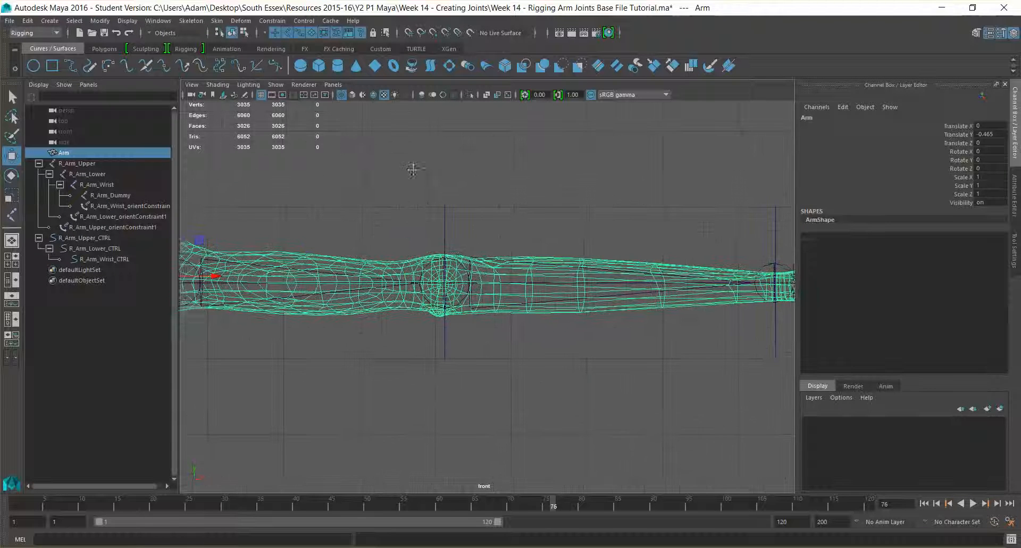
Switch to the persp camera and orbit the view onto the elbow.
click(333, 84)
mouse_move(403, 97)
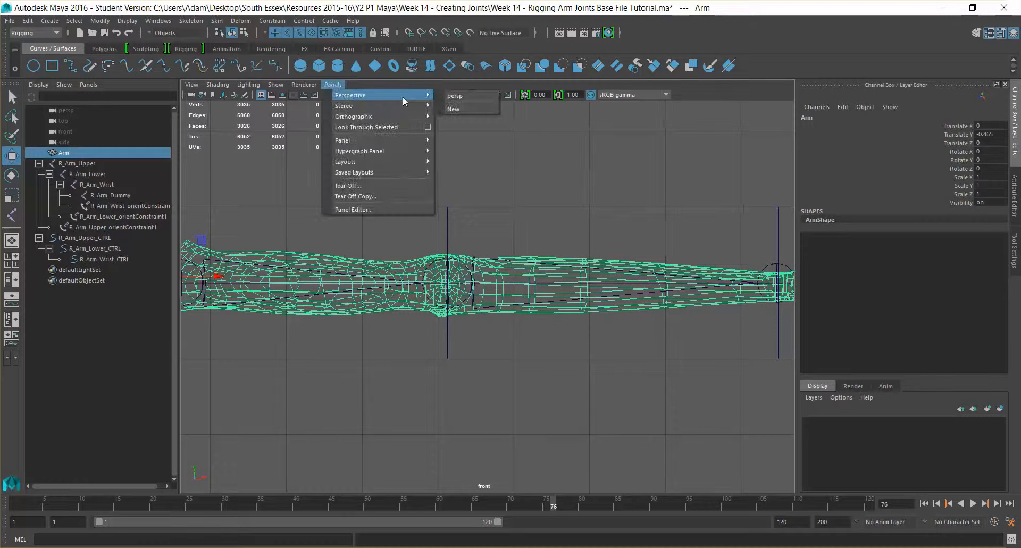
click(475, 100)
alt+drag(529, 210, 532, 249)
scroll(530, 249, up, 8)
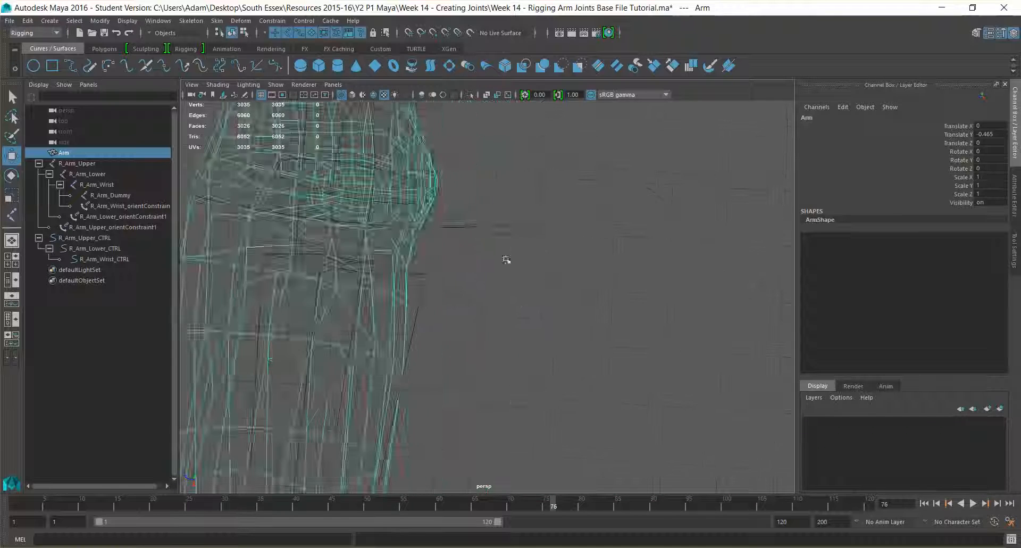
alt+middle_drag(506, 258, 593, 302)
alt+drag(593, 302, 599, 314)
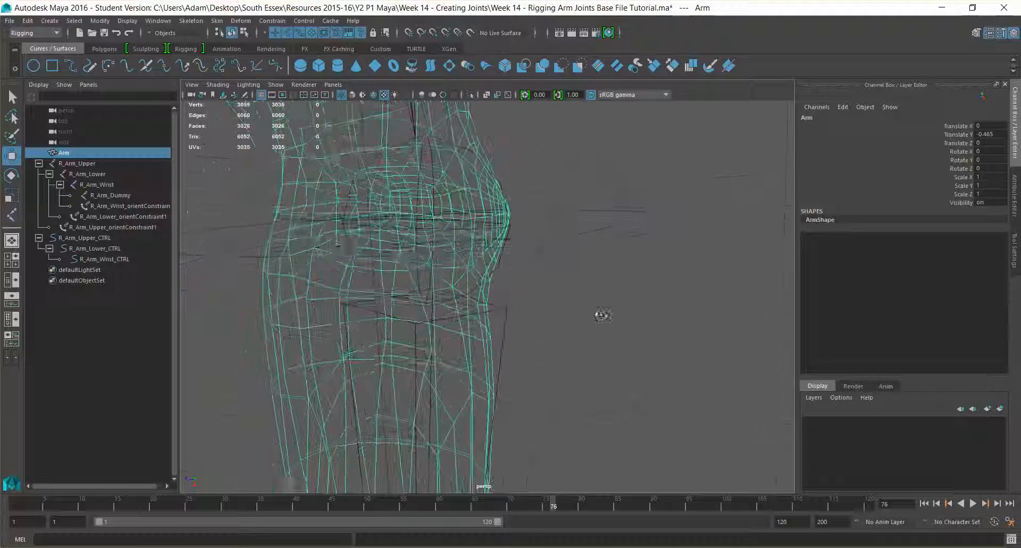
Nudge the R_Arm_Lower joint inside the mesh to Translate X 3.522, Z 0.114.
click(447, 231)
alt+drag(535, 268, 572, 222)
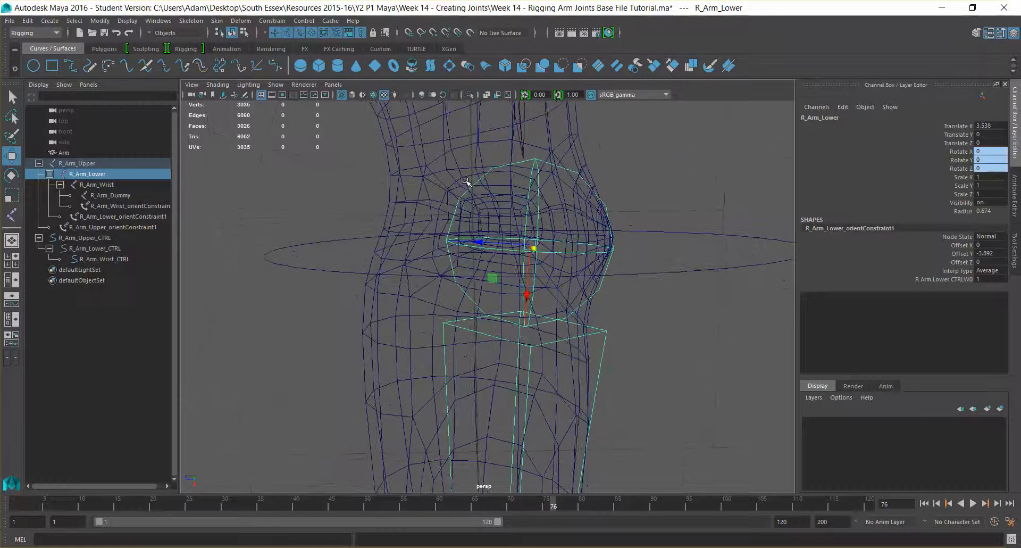
scroll(556, 174, down, 6)
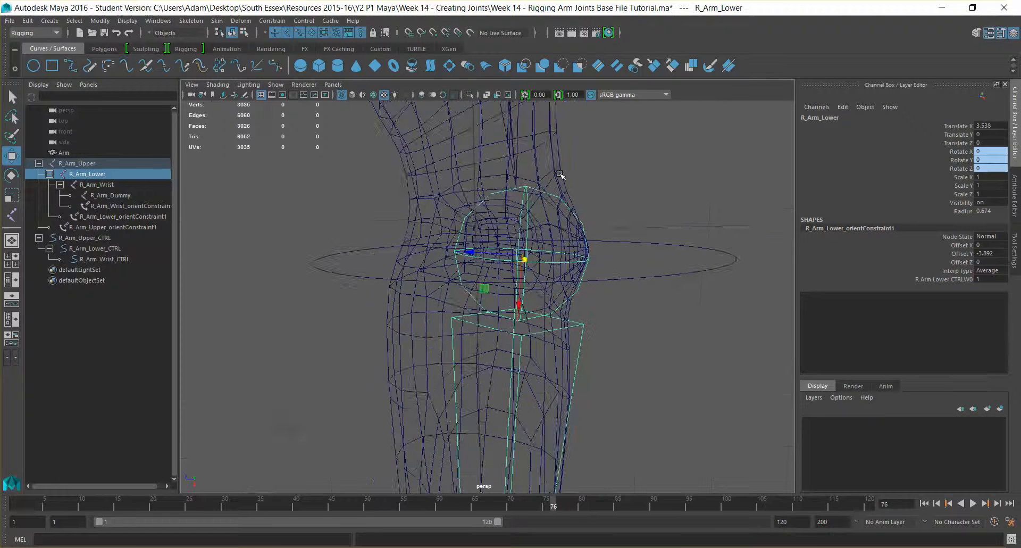
scroll(556, 175, up, 3)
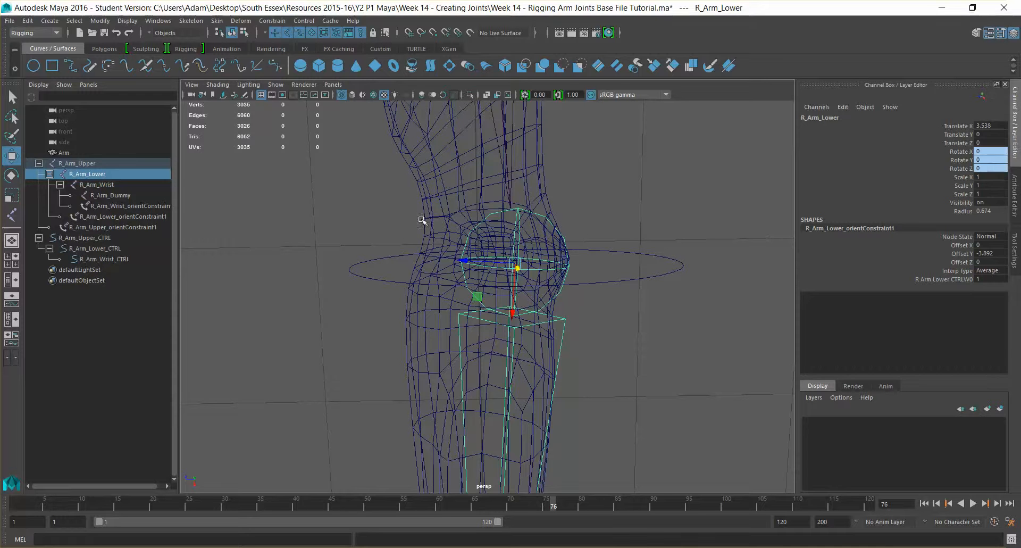
drag(470, 261, 452, 259)
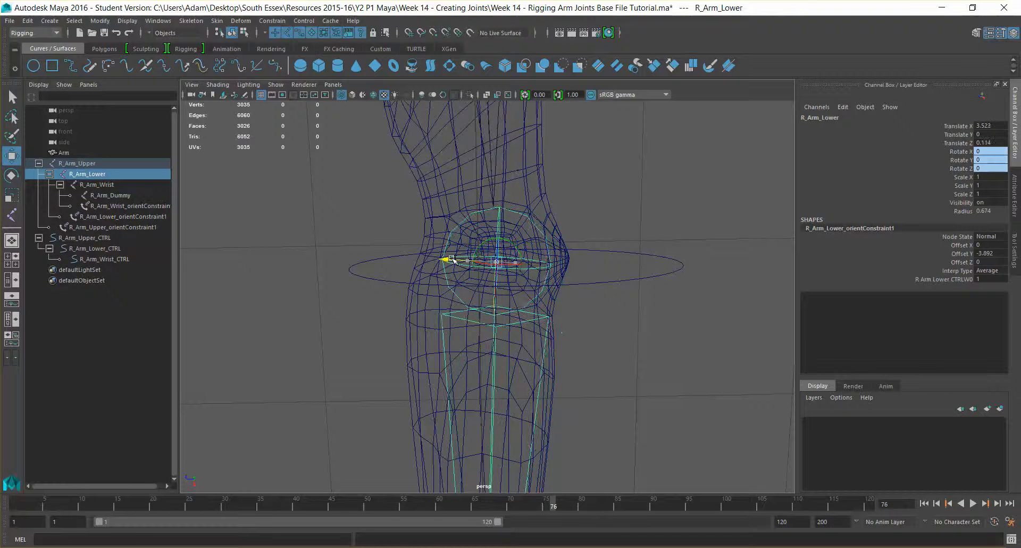
click(626, 257)
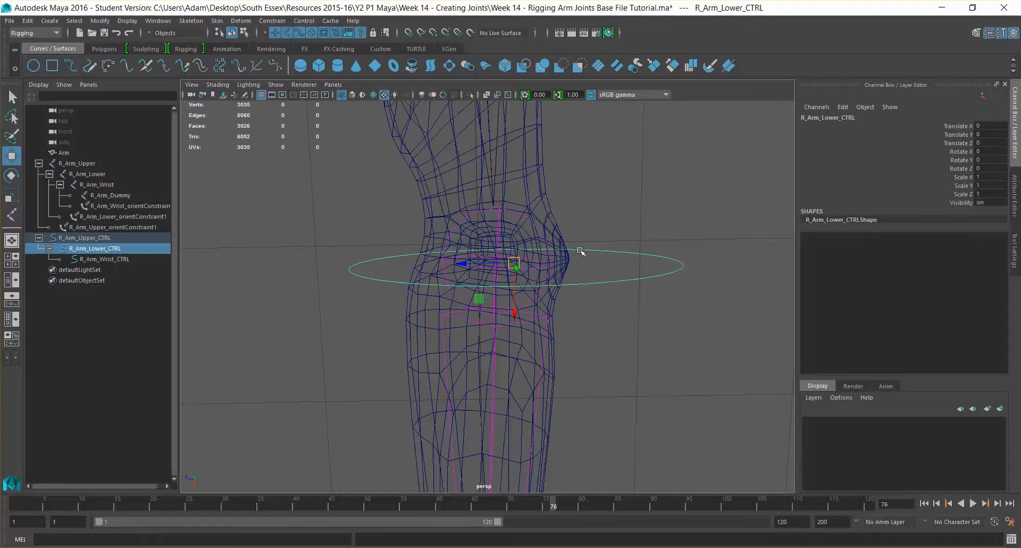
key(e)
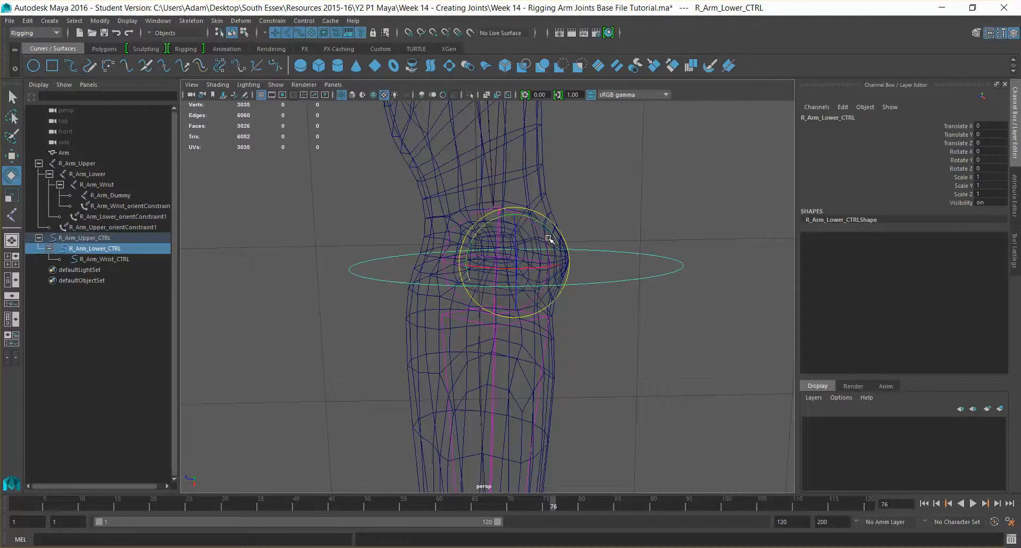
drag(533, 218, 543, 253)
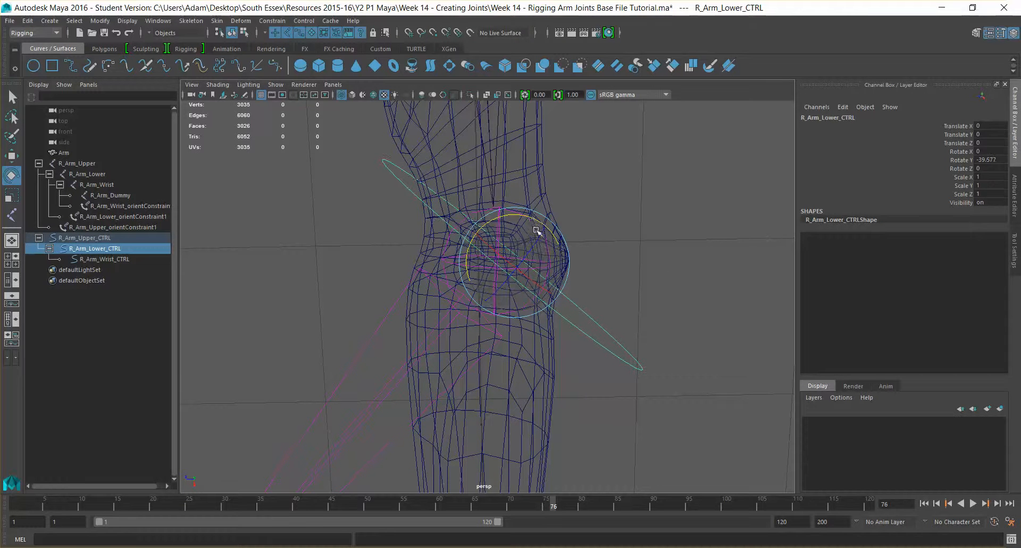
key(ctrl+z)
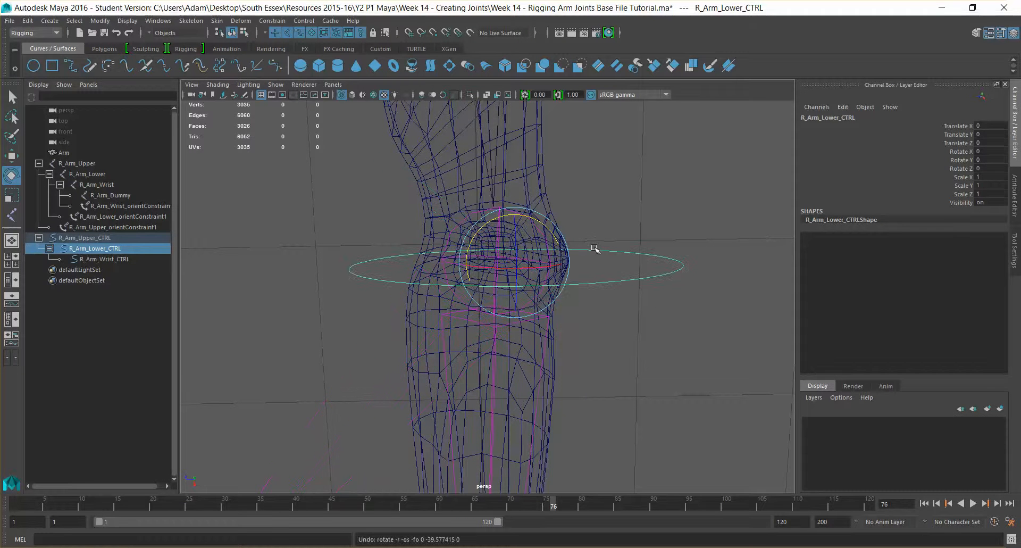
alt+drag(594, 243, 460, 275)
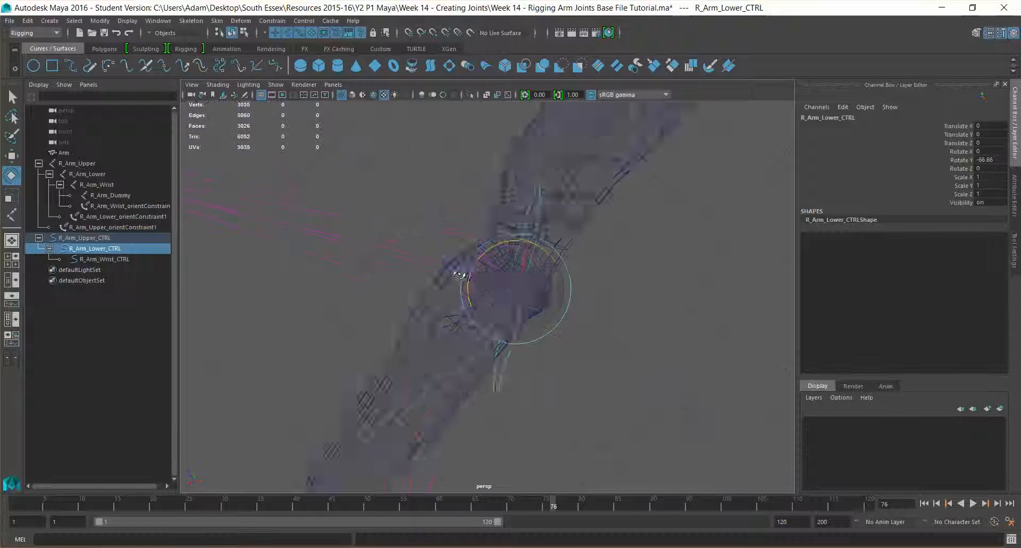
key(ctrl+z)
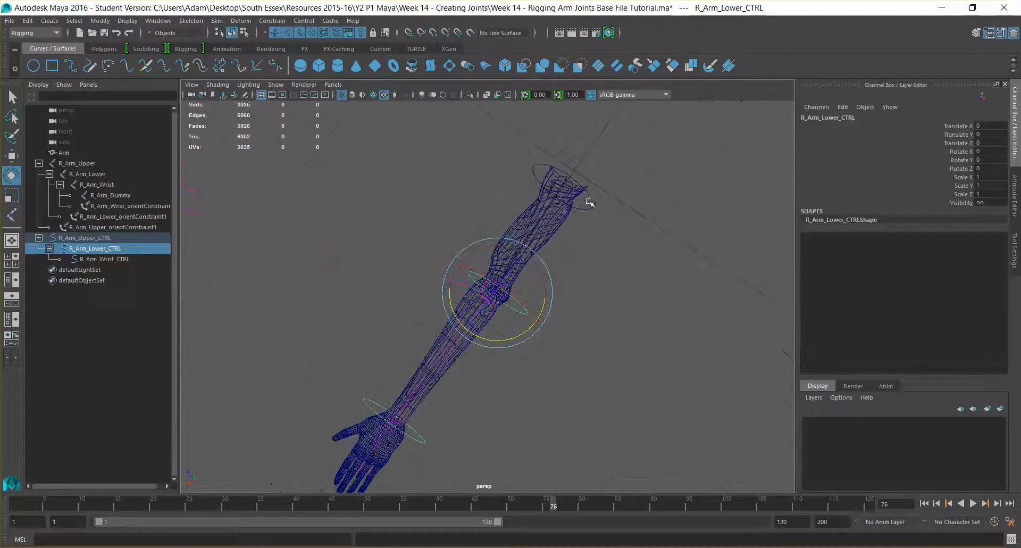
click(585, 212)
click(588, 206)
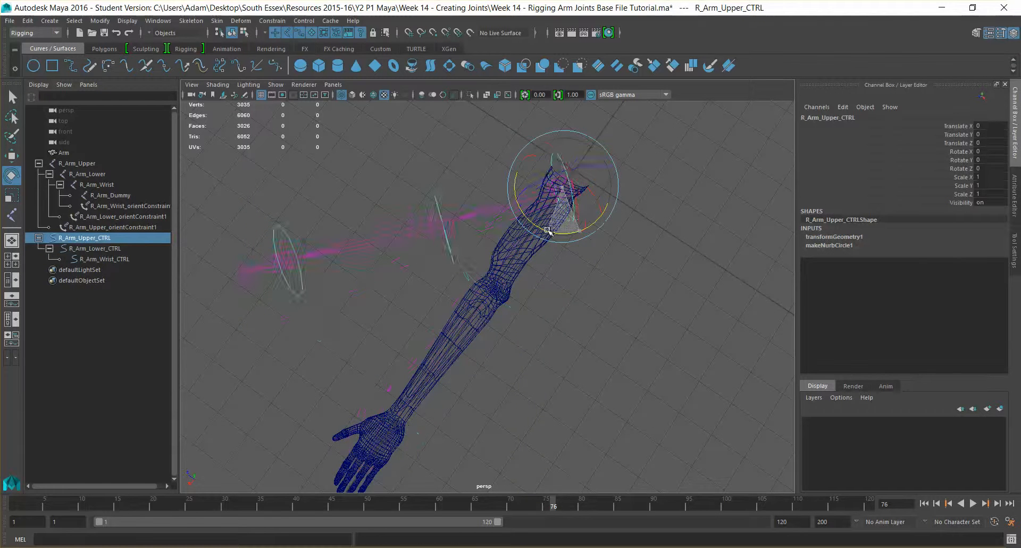
key(ctrl+z)
click(521, 311)
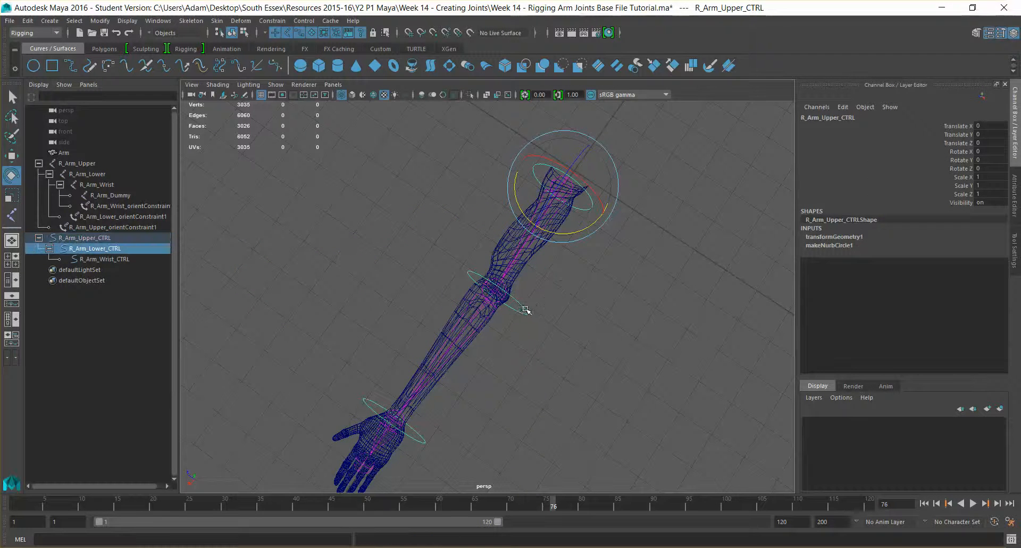
alt+drag(521, 310, 595, 346)
scroll(578, 299, up, 6)
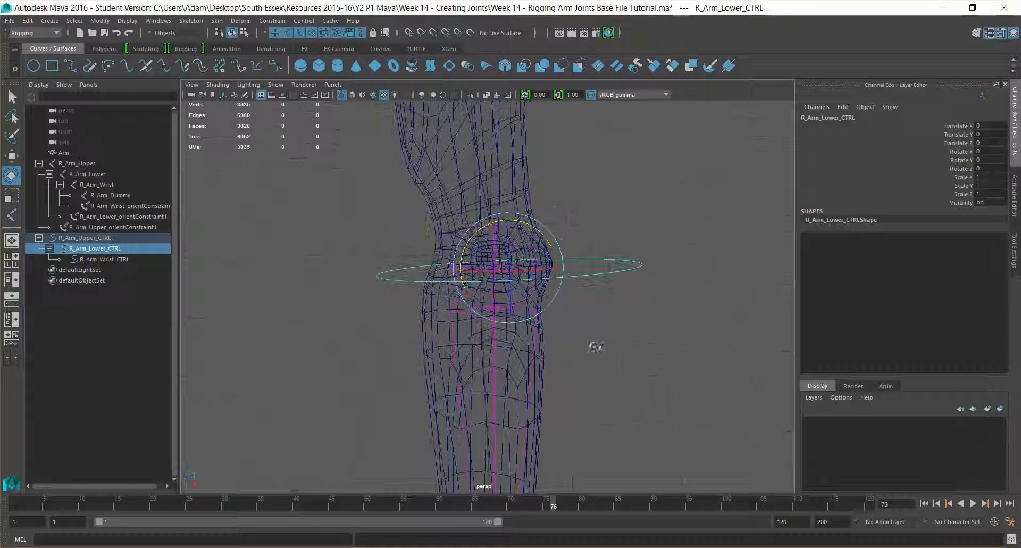
click(619, 331)
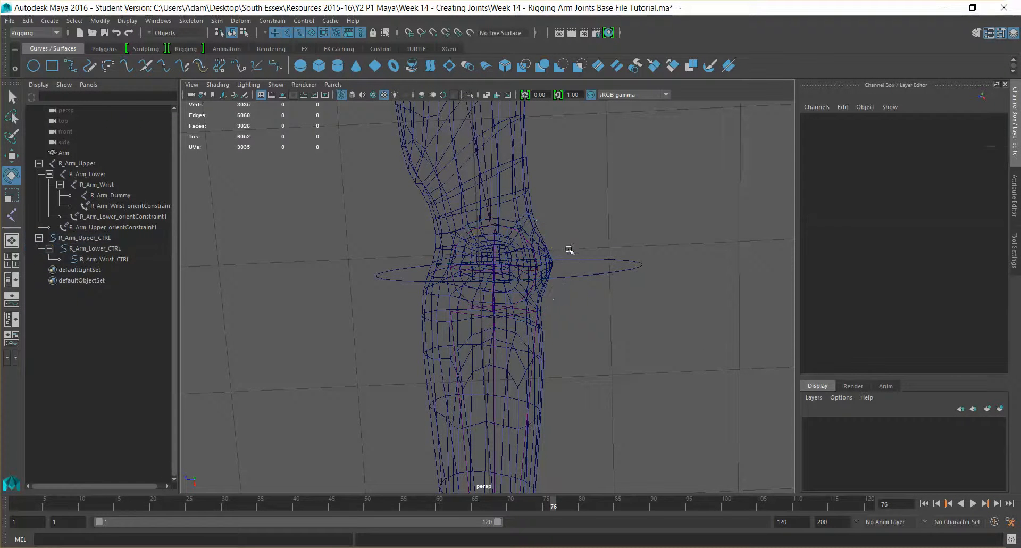
Clear the selection and select the Arm mesh, undoing an accidental rotation.
click(540, 254)
alt+drag(604, 290, 455, 235)
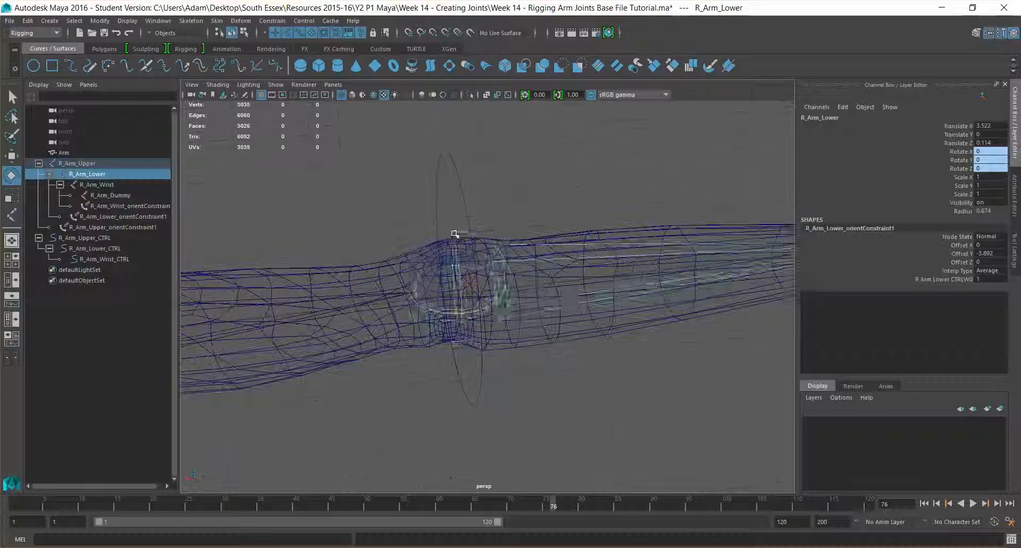
click(293, 201)
alt+drag(293, 201, 344, 283)
click(367, 301)
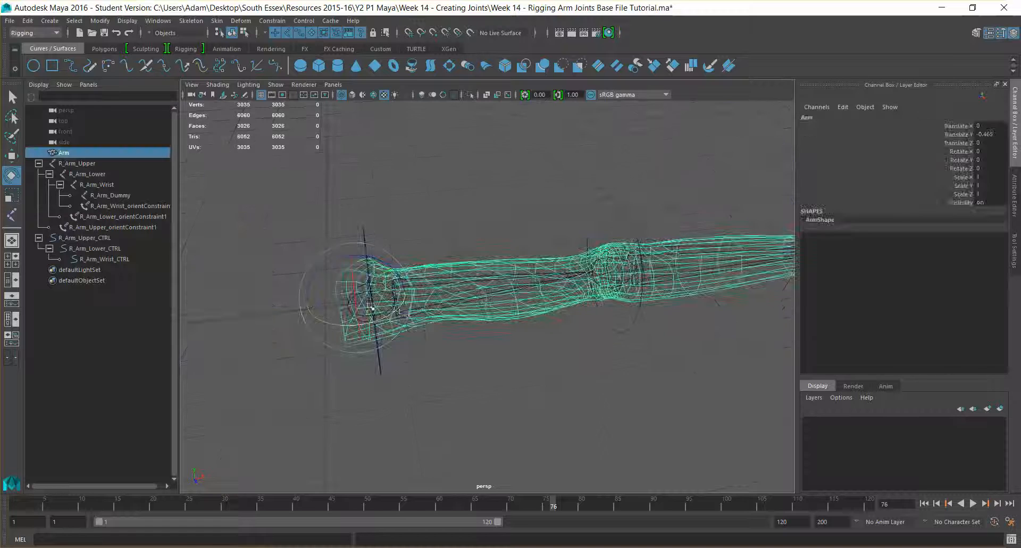
alt+drag(427, 328, 422, 292)
key(ctrl+z)
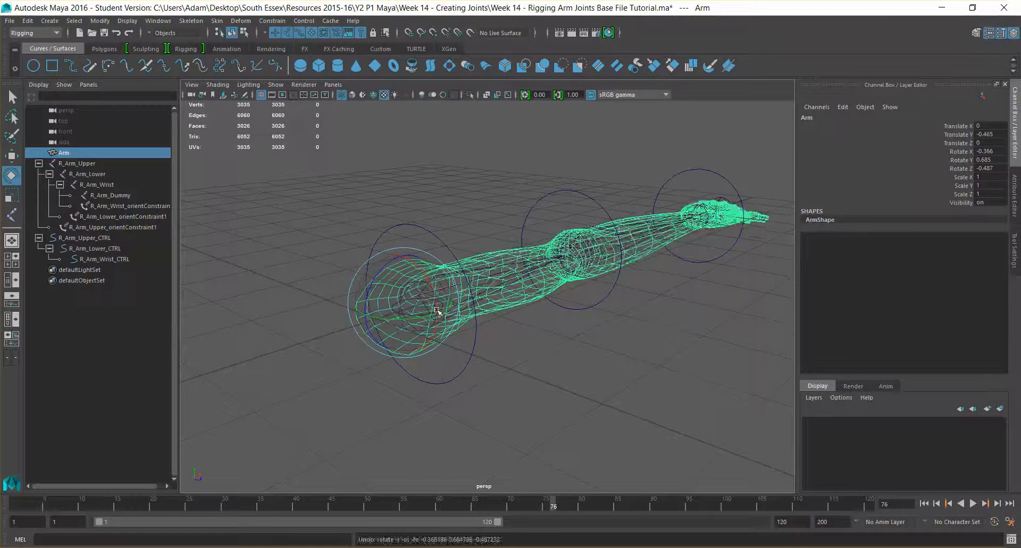
scroll(422, 294, up, 5)
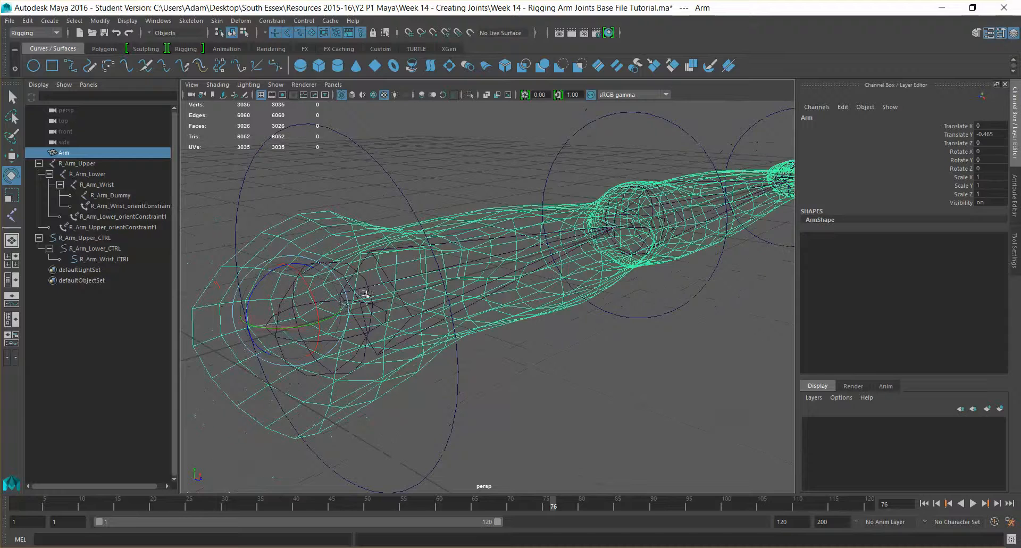
Add R_Arm_Upper to the selection from the Outliner and frame the whole arm.
ctrl+click(74, 163)
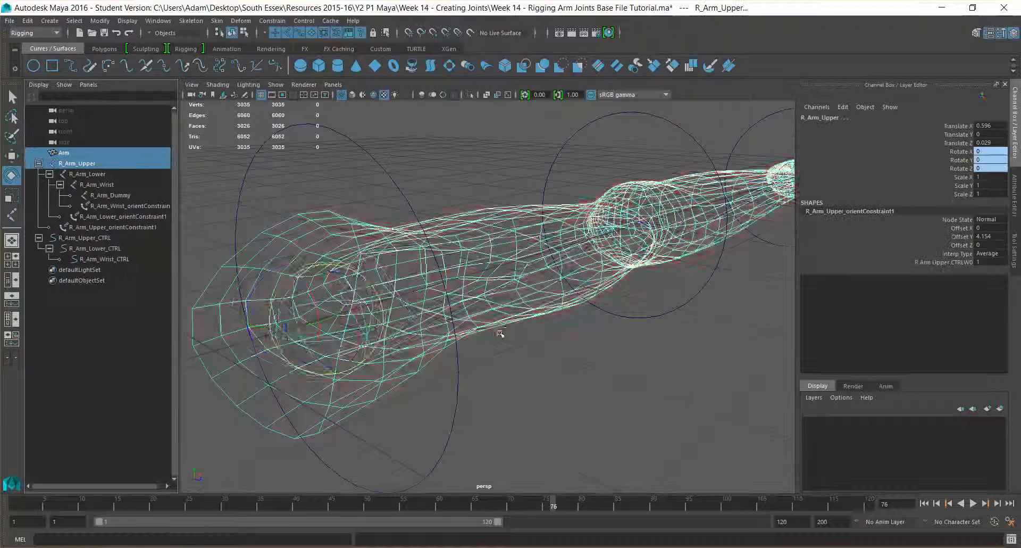
alt+drag(500, 333, 286, 344)
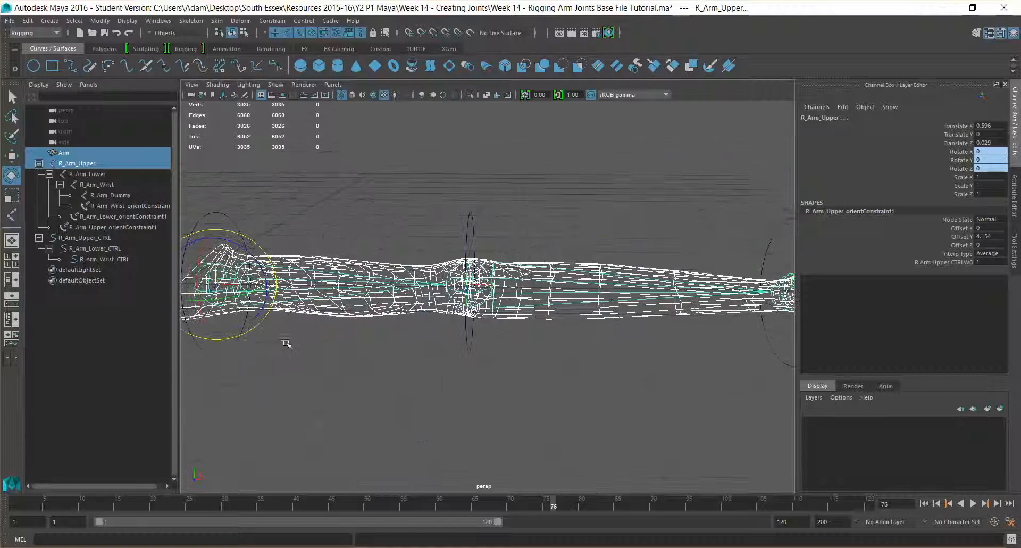
scroll(286, 343, down, 3)
alt+drag(552, 315, 554, 327)
alt+drag(499, 279, 495, 239)
Bind the Arm mesh to the selected R_Arm_Upper joint chain with Skin > Bind Skin.
click(271, 21)
mouse_move(214, 21)
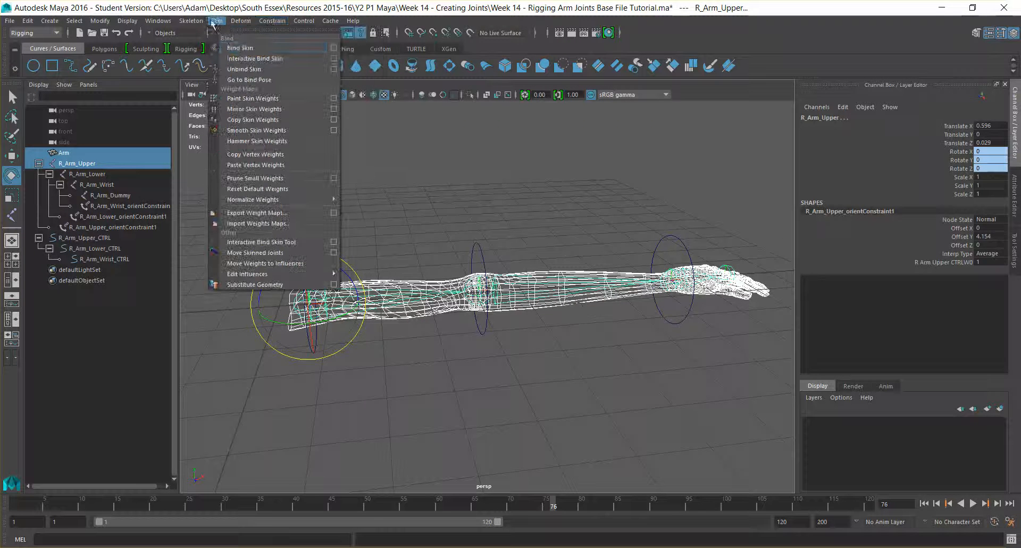
click(240, 49)
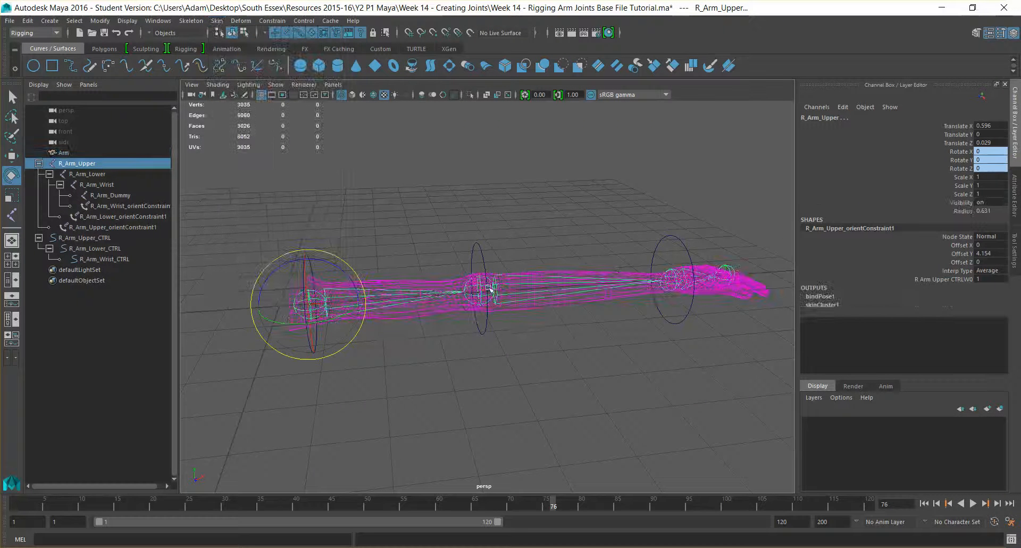
Bend R_Arm_Lower to test the skin deformation, undo it, and reselect the Arm mesh.
click(531, 341)
click(518, 292)
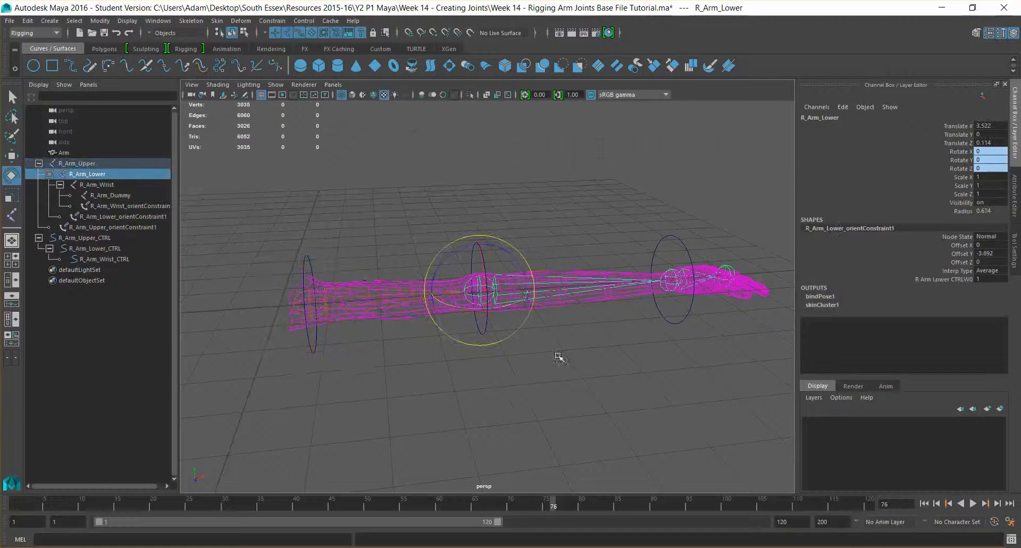
alt+drag(554, 354, 497, 360)
drag(494, 319, 505, 351)
alt+middle_drag(540, 285, 539, 242)
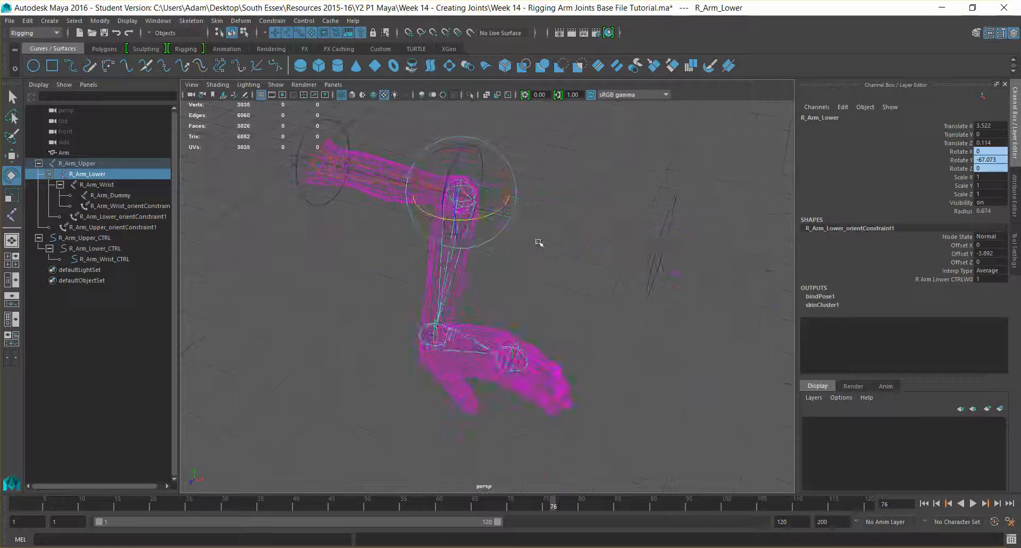
key(ctrl+z)
click(677, 204)
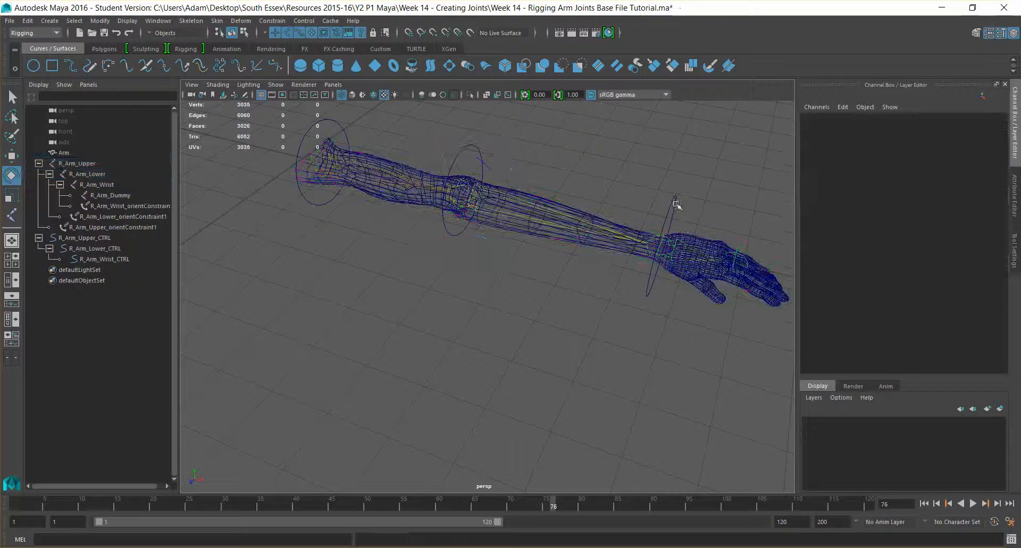
click(668, 247)
alt+drag(545, 254, 500, 280)
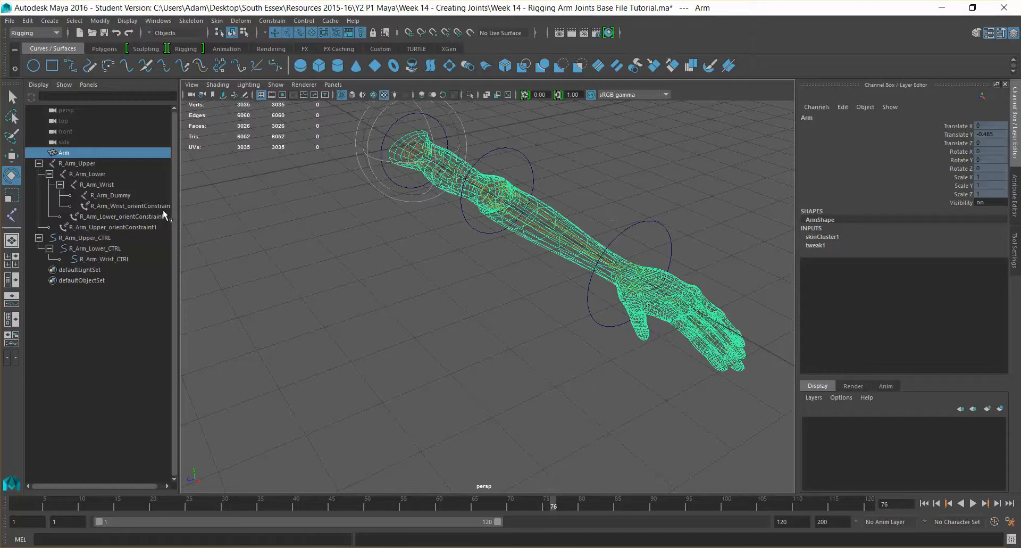
Swing the forearm with R_Arm_Lower_CTRL and switch the view to smooth shading.
click(670, 229)
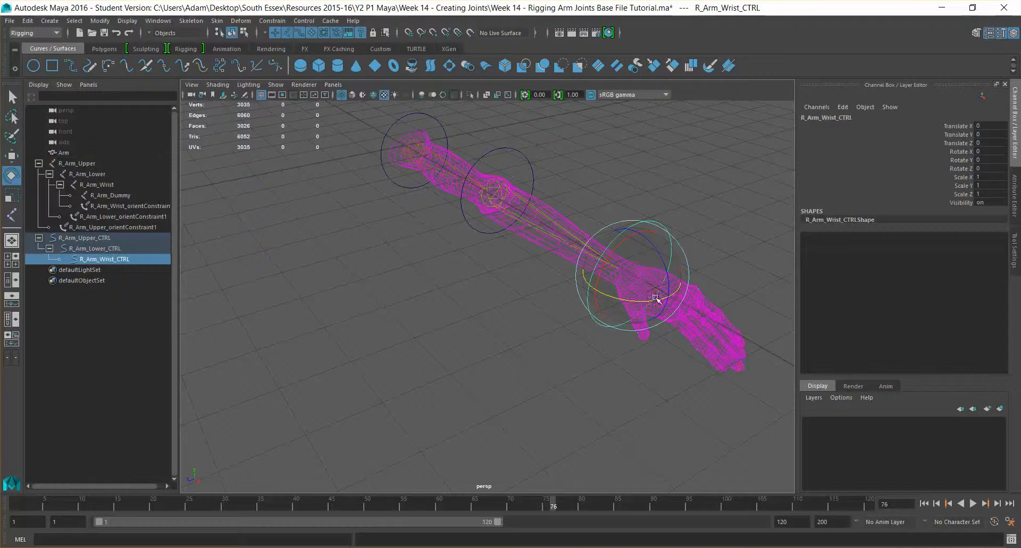
click(533, 178)
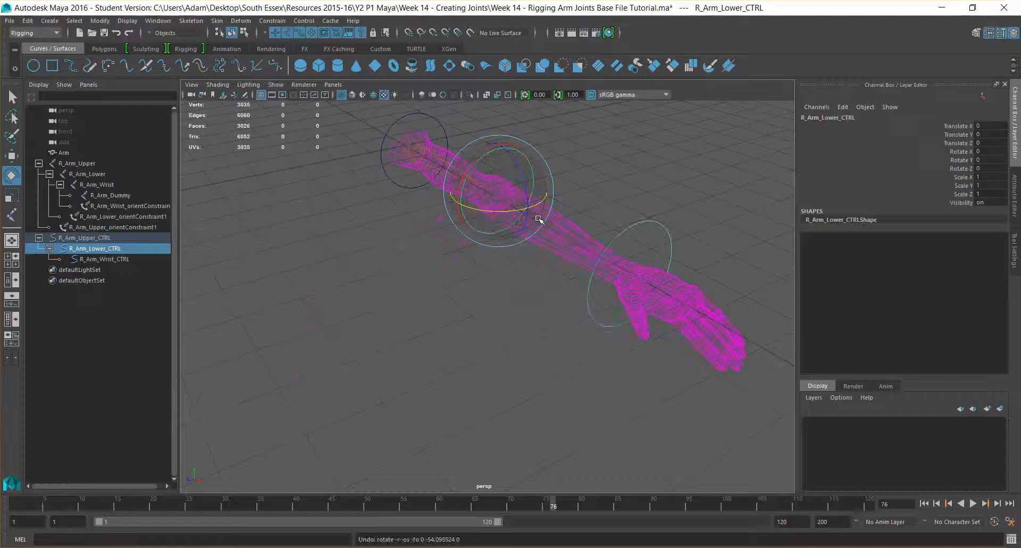
alt+right_drag(538, 218, 496, 223)
drag(469, 192, 502, 241)
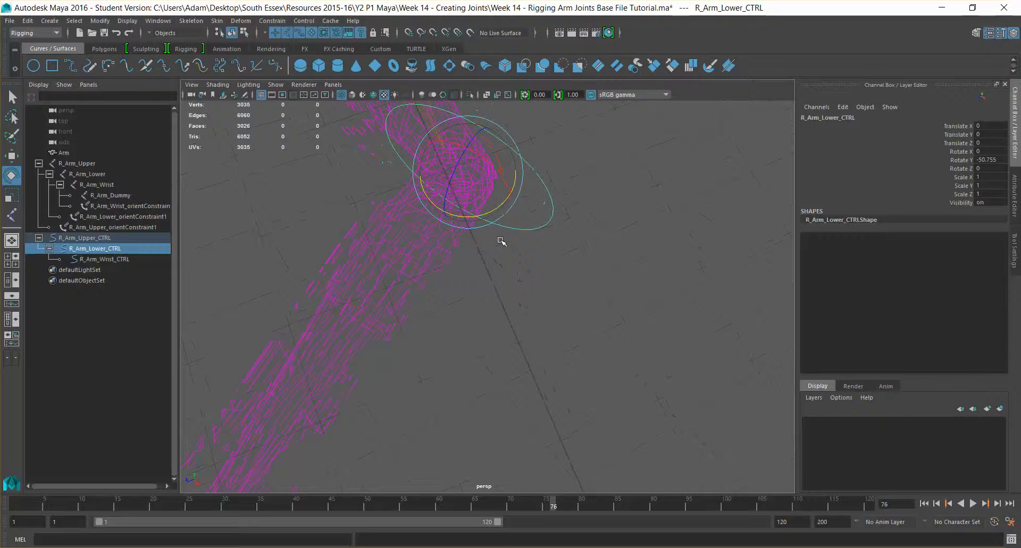
click(355, 95)
alt+right_drag(559, 169, 506, 186)
alt+drag(506, 186, 531, 209)
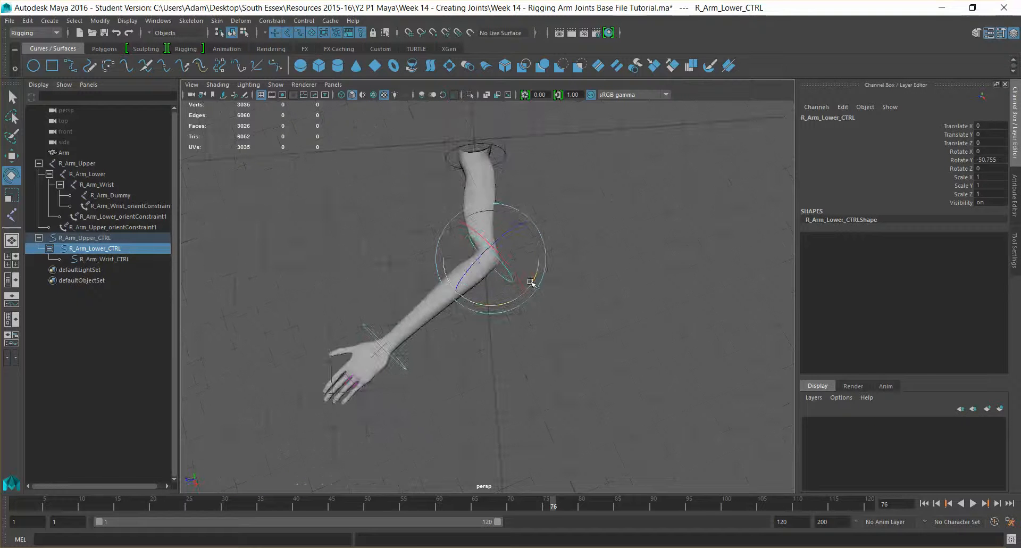
Pose the forearm and hand, leaving R_Arm_Lower_CTRL at rotation -140.673, -97.077, 127.885.
drag(530, 282, 449, 278)
click(374, 313)
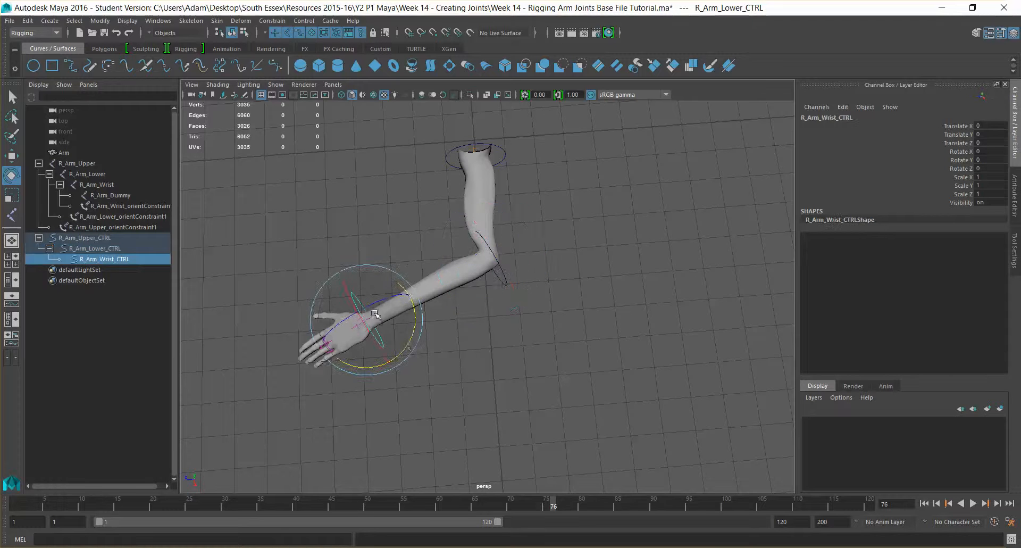
mouse_move(413, 333)
mouse_down()
mouse_move(423, 313)
mouse_move(403, 342)
mouse_up()
click(505, 275)
alt+drag(508, 279, 524, 312)
drag(528, 234, 556, 373)
scroll(552, 229, up, 5)
click(549, 374)
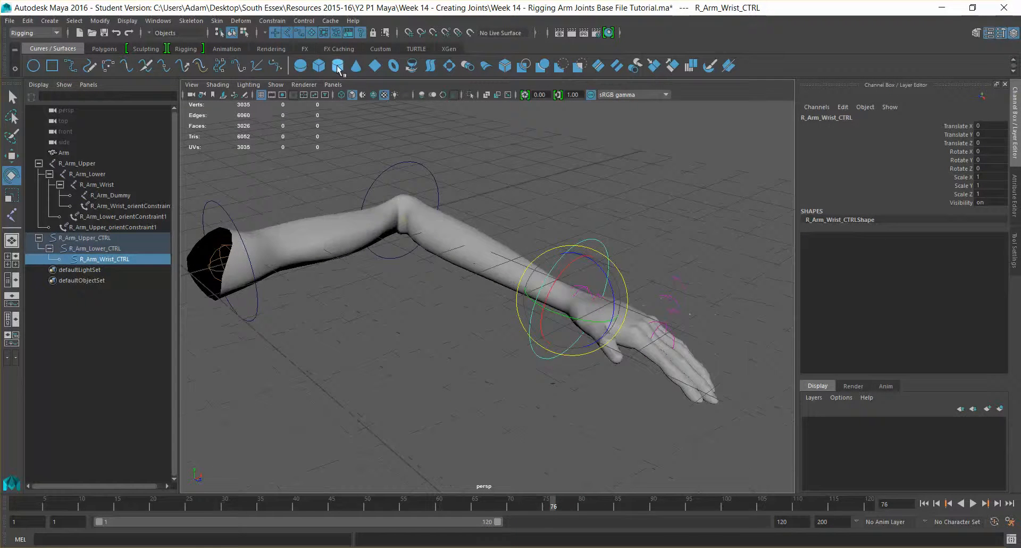
Turn on Wireframe on Shaded and test-rotate R_Arm_Upper_CTRL and R_Arm_Wrist_CTRL.
click(374, 95)
alt+drag(583, 271, 454, 250)
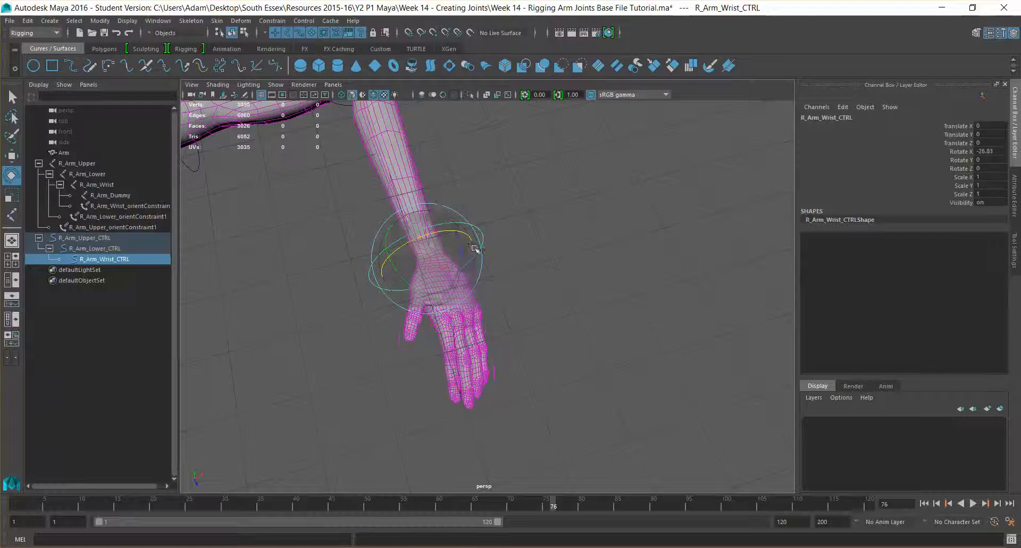
key(ctrl+z)
alt+drag(340, 234, 451, 320)
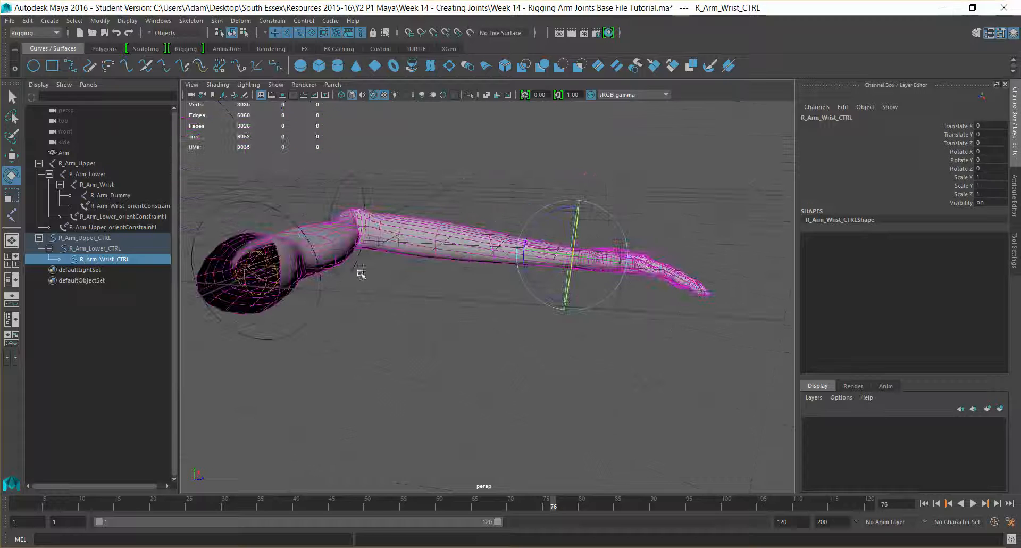
click(320, 272)
alt+drag(320, 272, 425, 240)
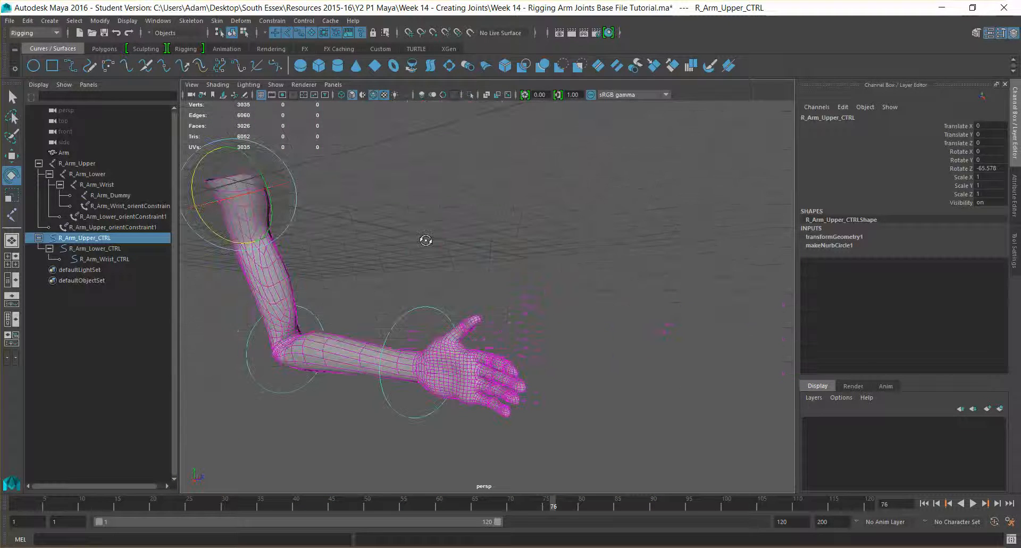
click(468, 333)
drag(448, 373, 389, 341)
Undo the test poses until the arm rests straight with rotations at 0.
key(ctrl+z)
key(ctrl+z)
key(ctrl+z)
key(ctrl+z)
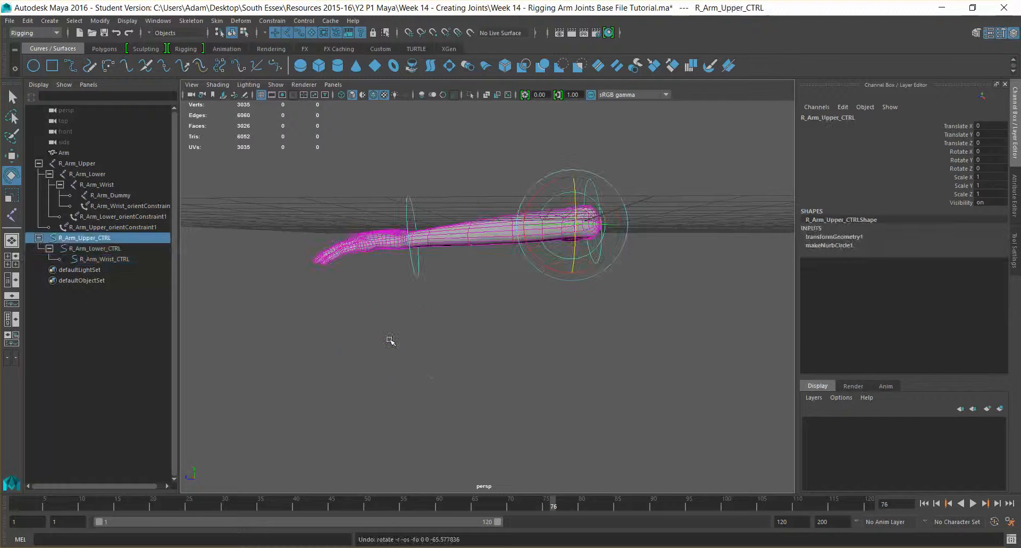
key(ctrl+z)
key(ctrl+z)
key(ctrl+z)
key(ctrl+z)
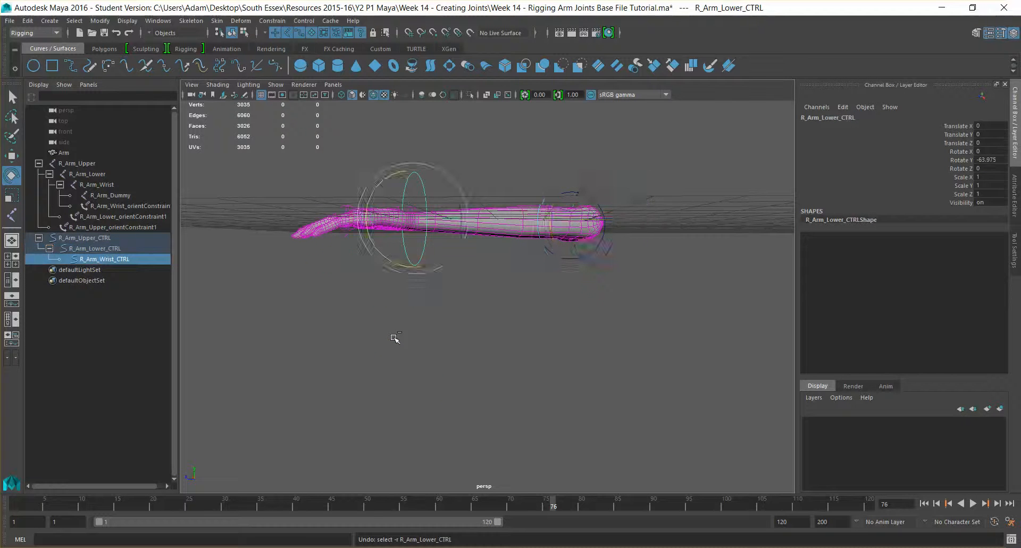
key(ctrl+z)
key(ctrl+z)
key(ctrl+z)
key(ctrl+z)
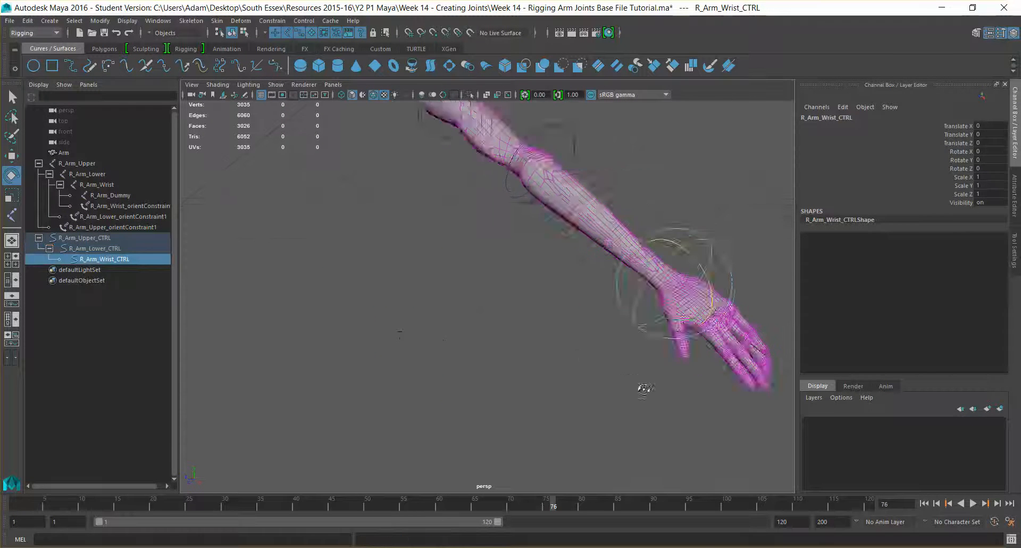
key(ctrl+z)
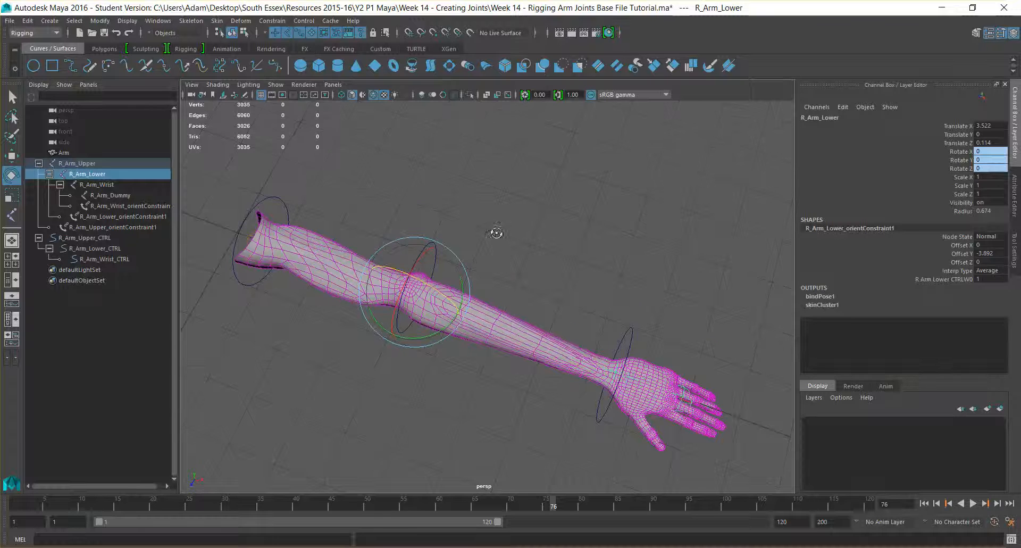
key(ctrl+z)
key(ctrl+z)
key(ctrl+z)
key(ctrl+z)
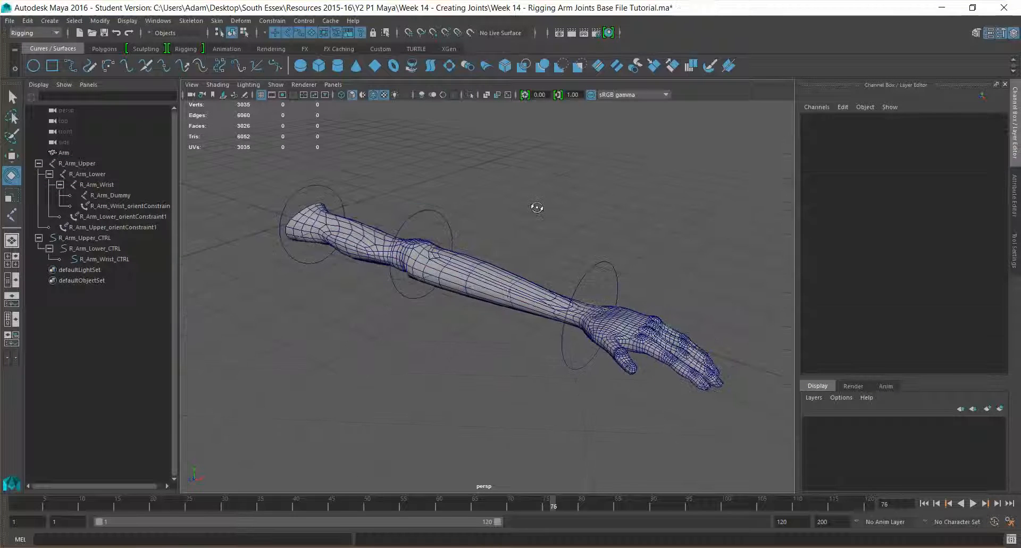
alt+drag(537, 207, 515, 230)
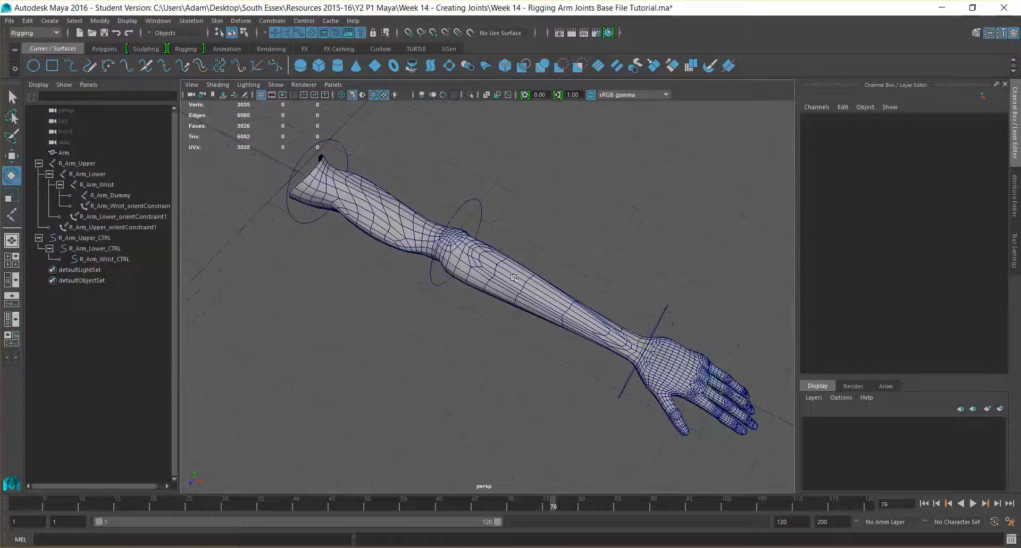
mouse_move(513, 277)
alt+mouse_down()
mouse_move(447, 278)
mouse_move(465, 255)
mouse_move(515, 264)
alt+mouse_up()
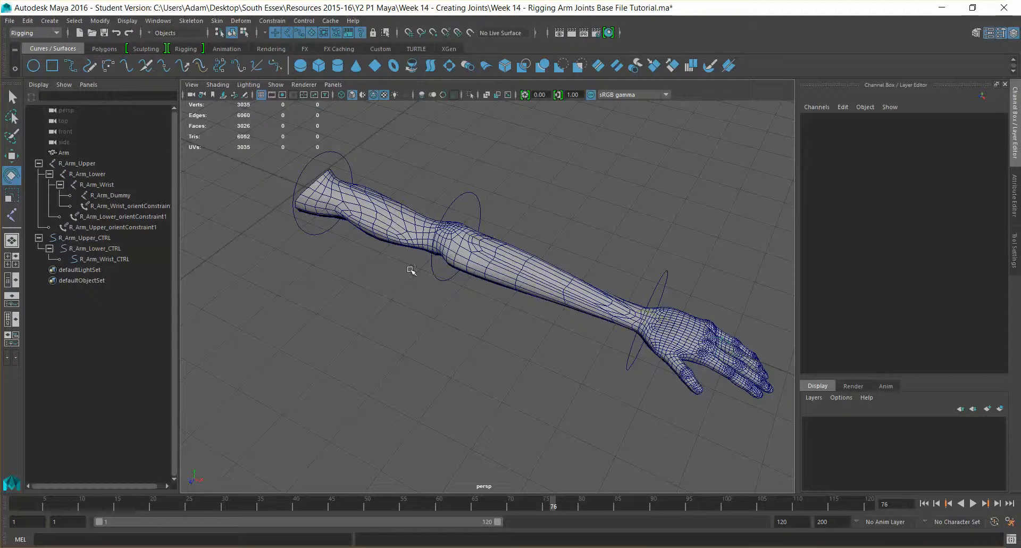
mouse_move(475, 547)
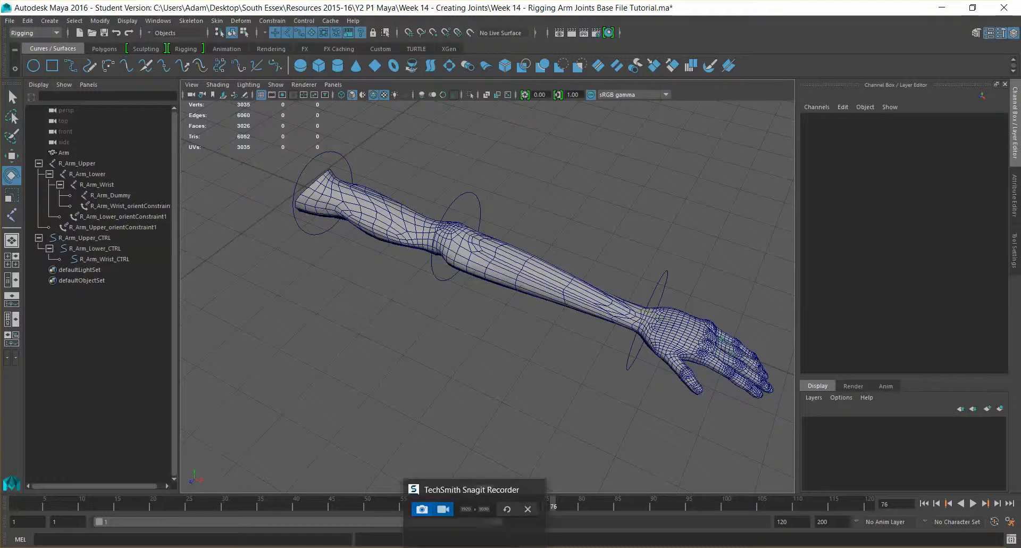